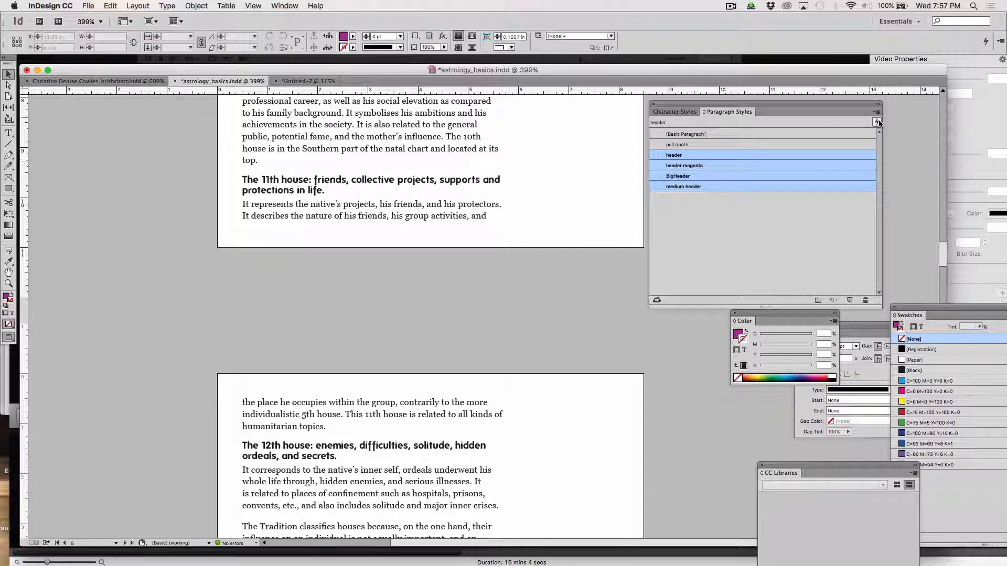
Open the Paragraph Styles panel flyout menu for the four selected header styles.
click(877, 112)
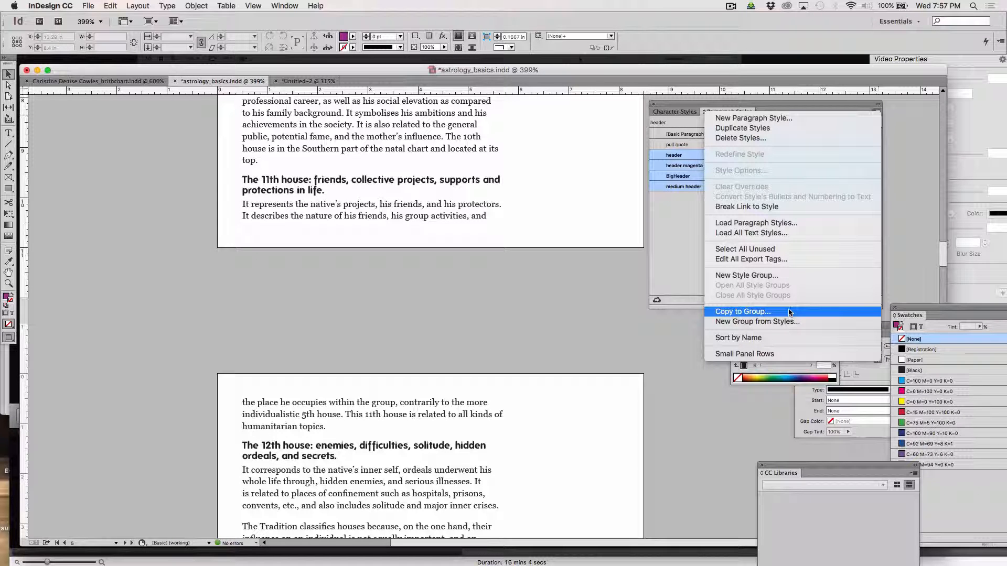
Create a style group named astro_group and move header, header magenta, BigHeader and medium header into it.
click(779, 276)
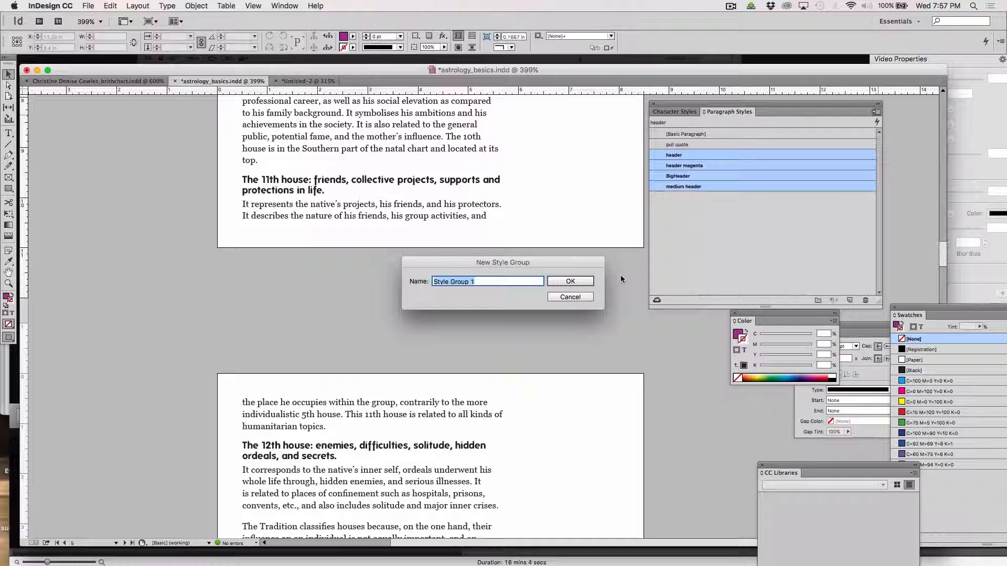
text(a)
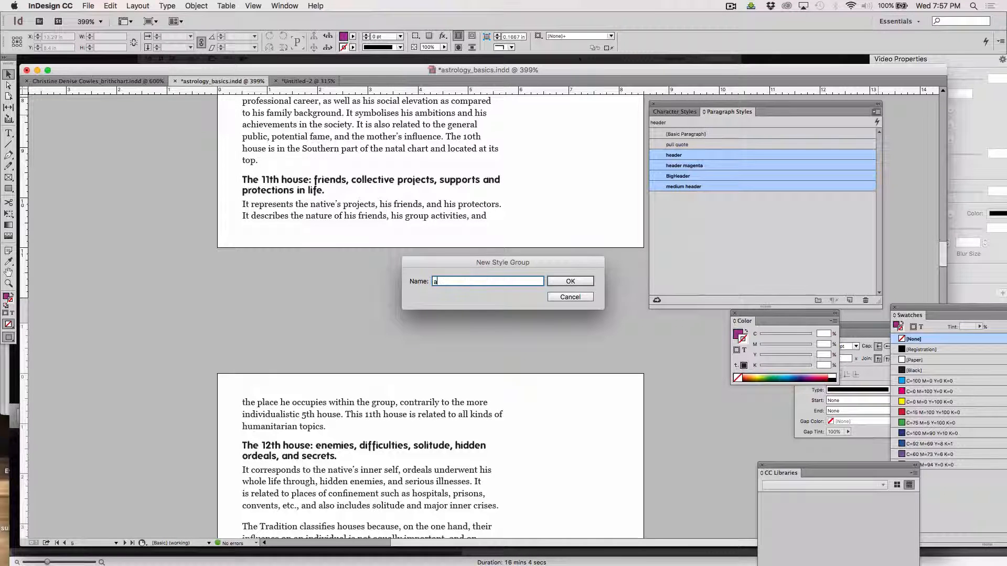
text(stro)
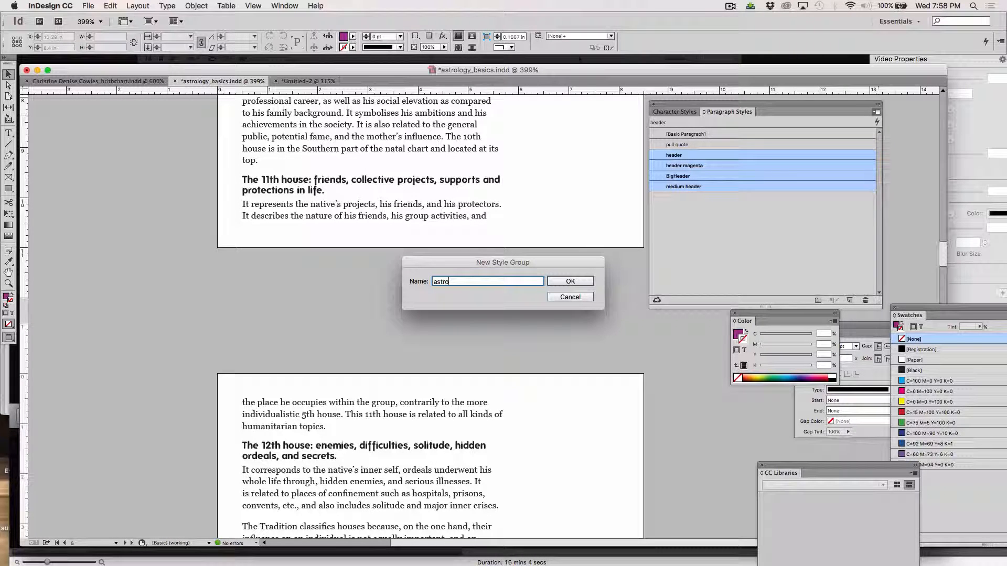
text(_grou)
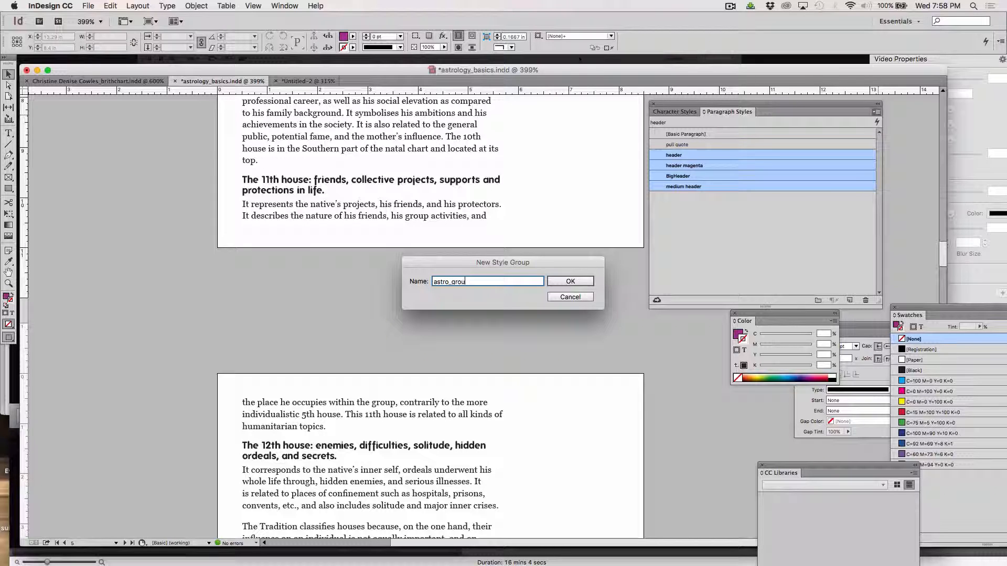
text(p)
click(577, 282)
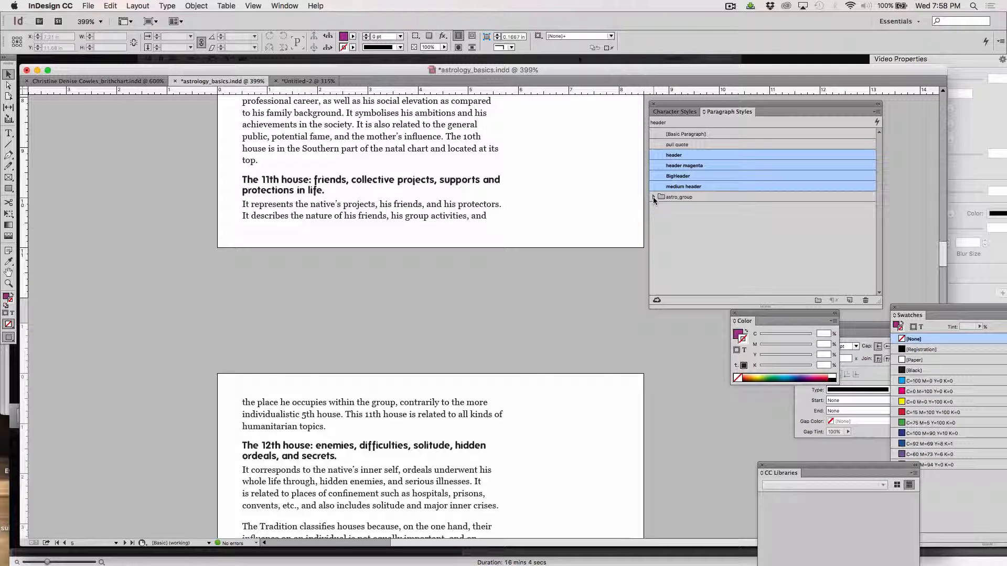
drag(692, 186, 693, 197)
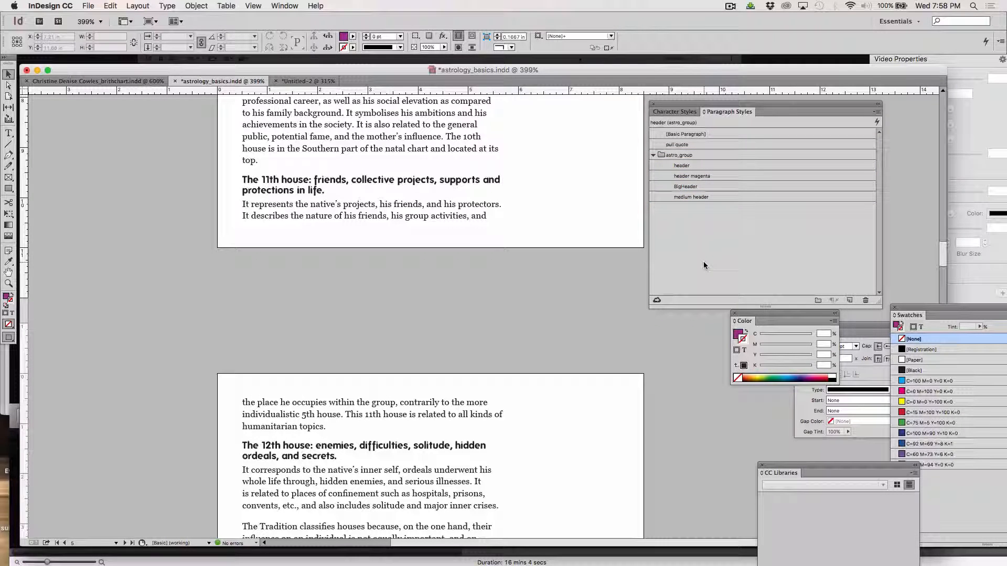
Select the header through medium header styles inside astro_group.
click(664, 155)
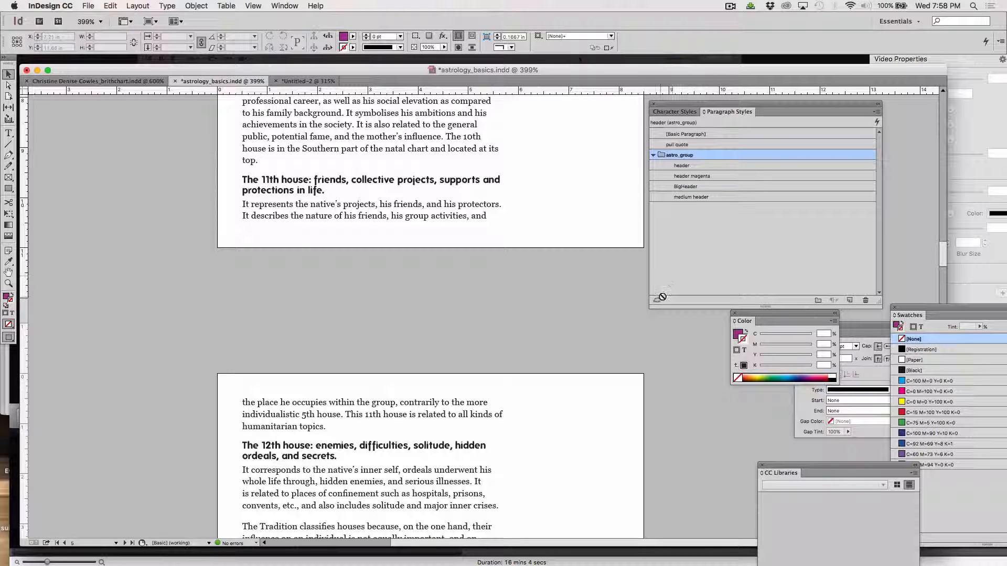
click(681, 165)
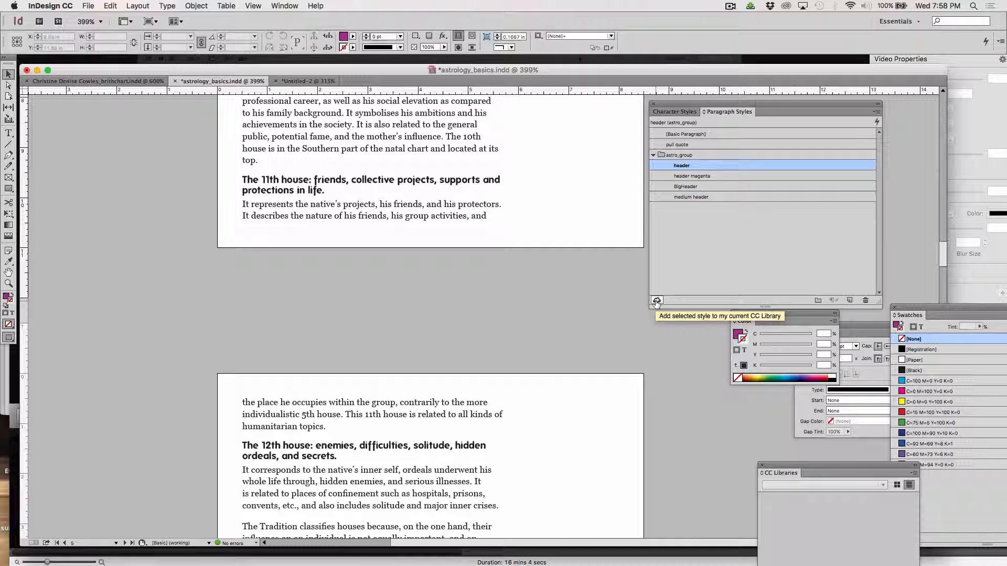
click(665, 155)
click(672, 166)
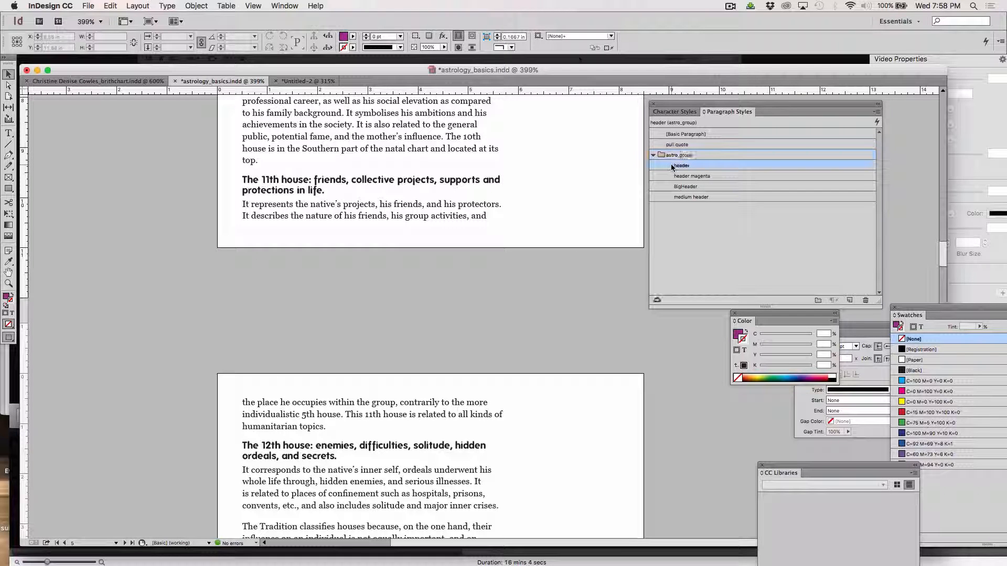
shift+click(678, 198)
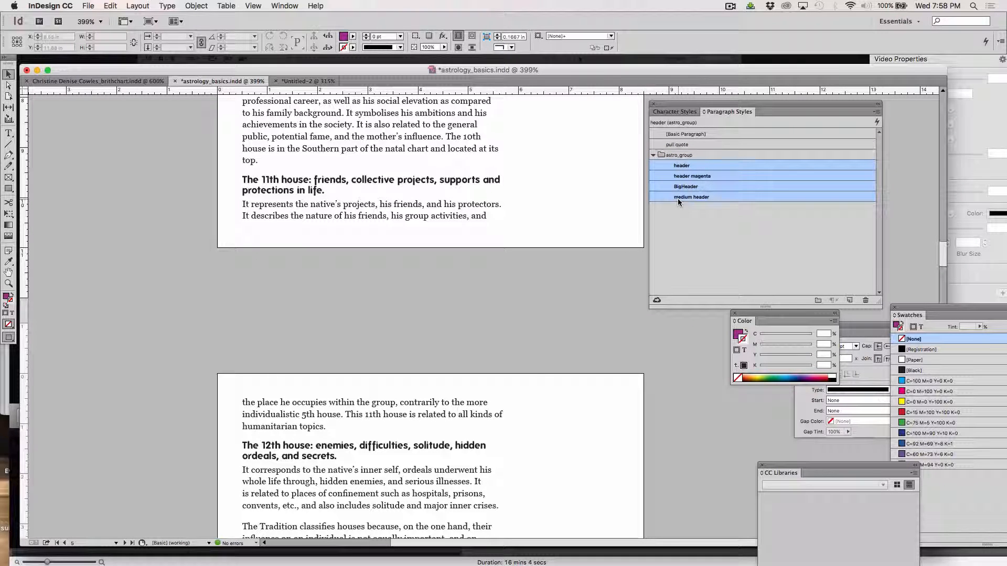
Try adding the selected styles to the current CC Library, which asks for a Creative Cloud sign-in.
click(657, 301)
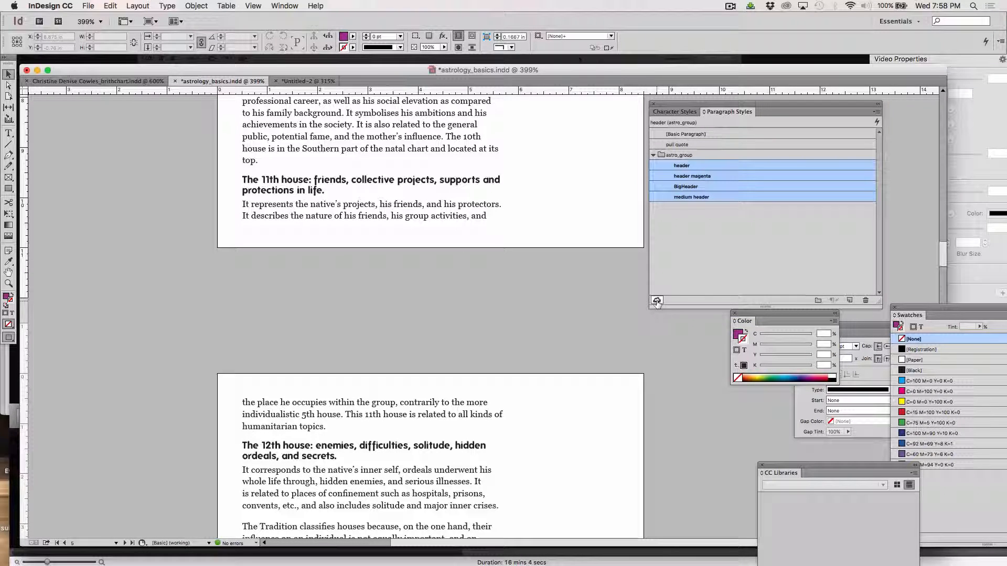
drag(780, 466, 772, 252)
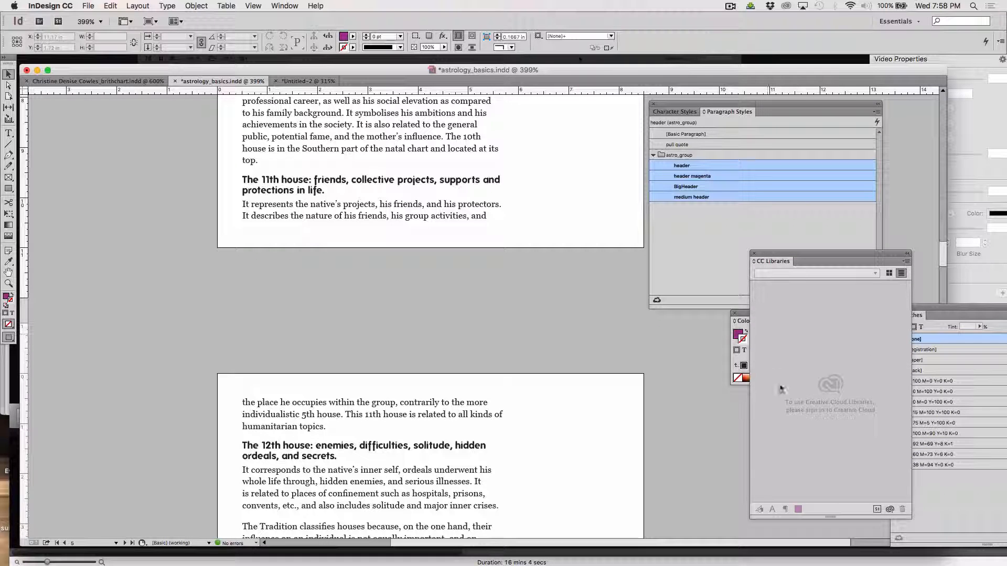
click(683, 198)
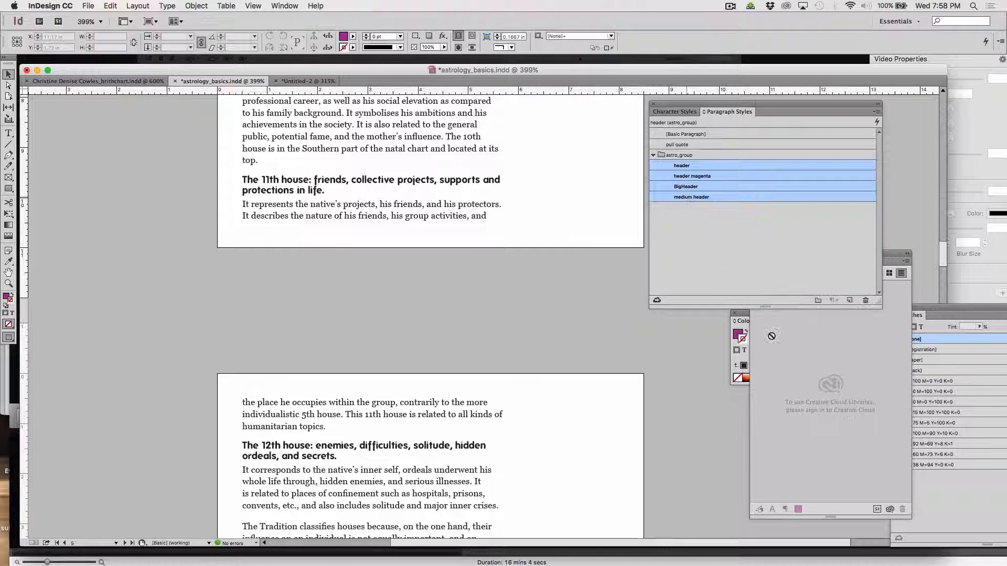
click(656, 229)
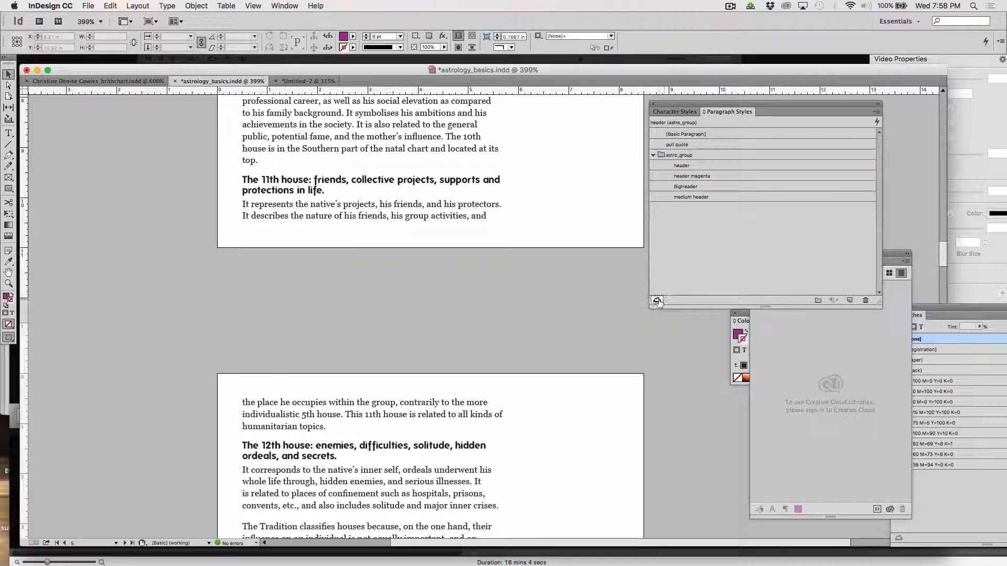
click(657, 301)
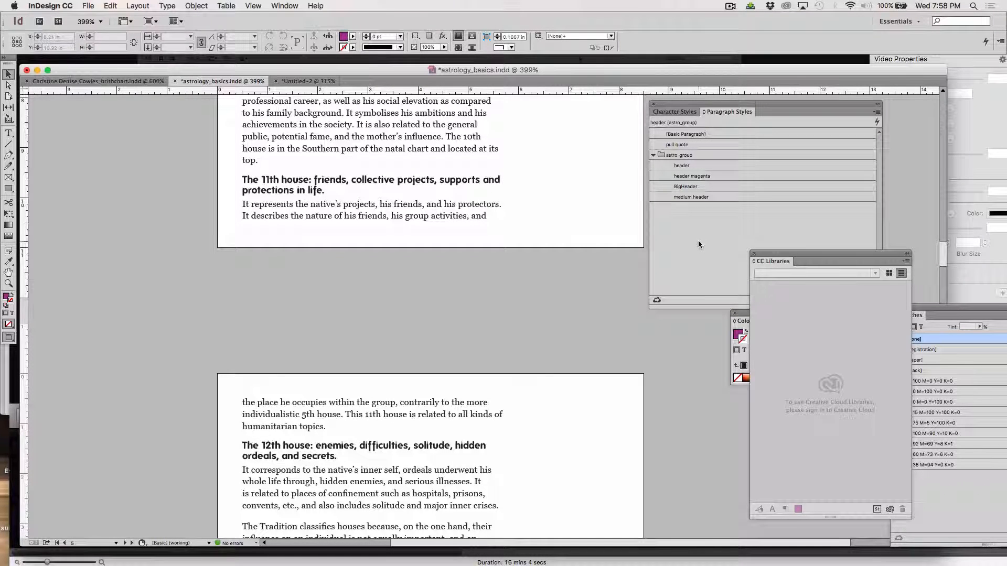
click(700, 258)
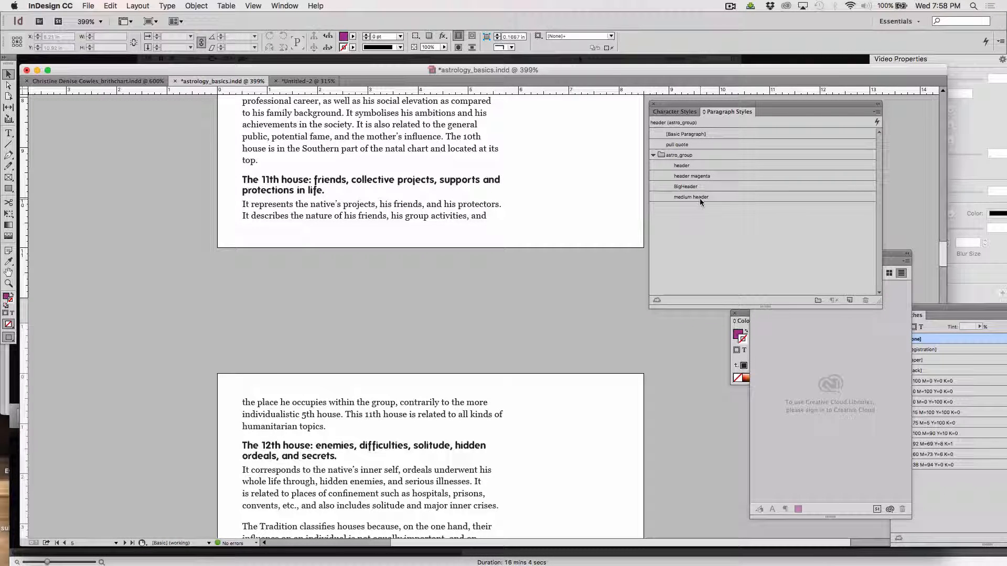
key(super+Tab)
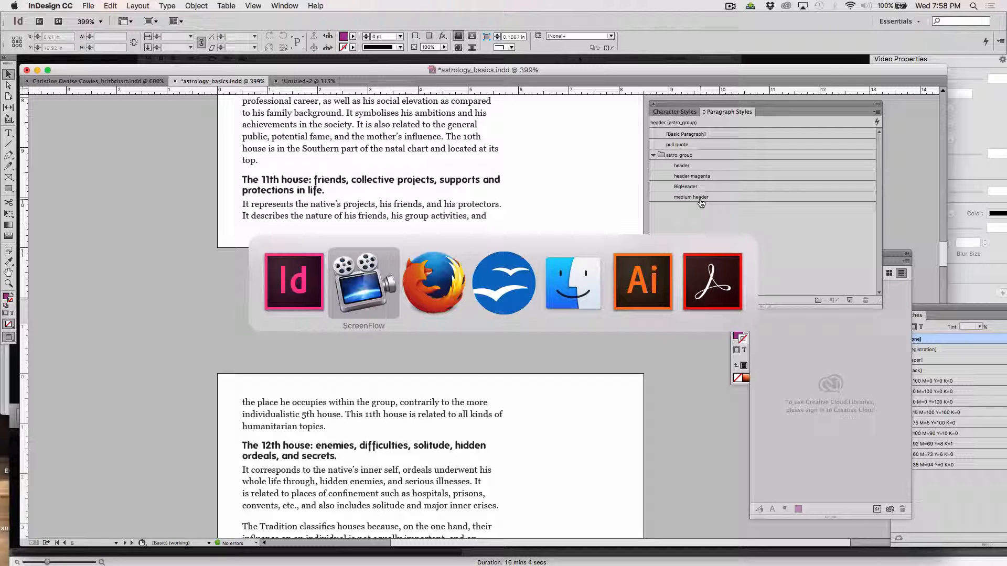
In Illustrator, create a new portrait Letter document at 8.5 × 11 in.
key(super+Tab)
key(super+Tab)
key(super+Tab)
key(super+Tab)
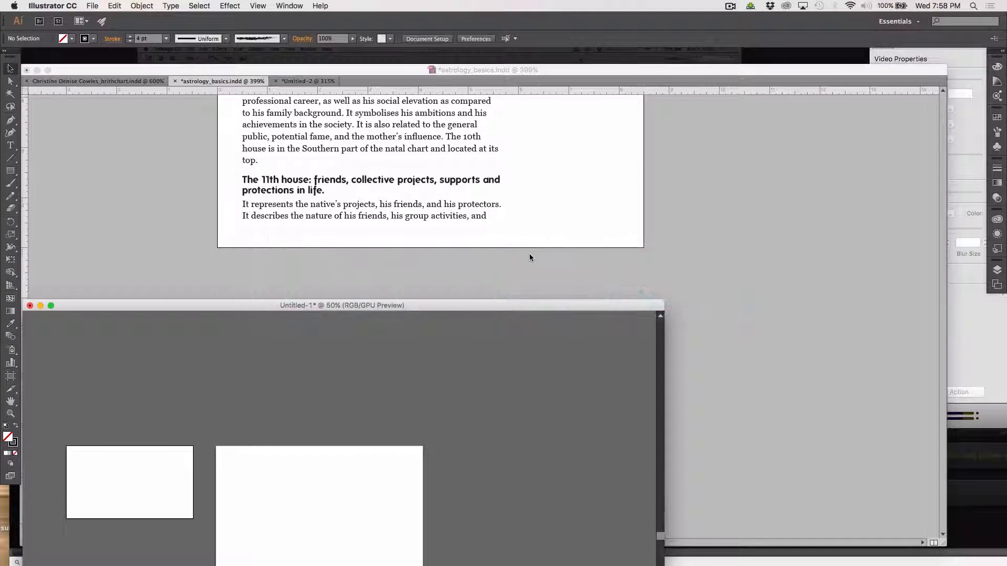
drag(460, 299, 602, 76)
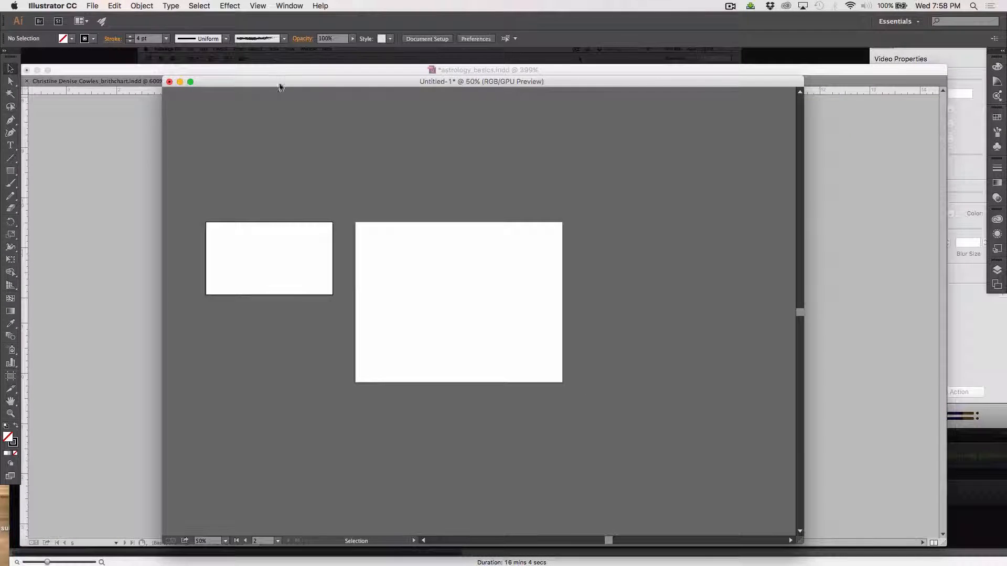
drag(278, 86, 247, 67)
click(93, 6)
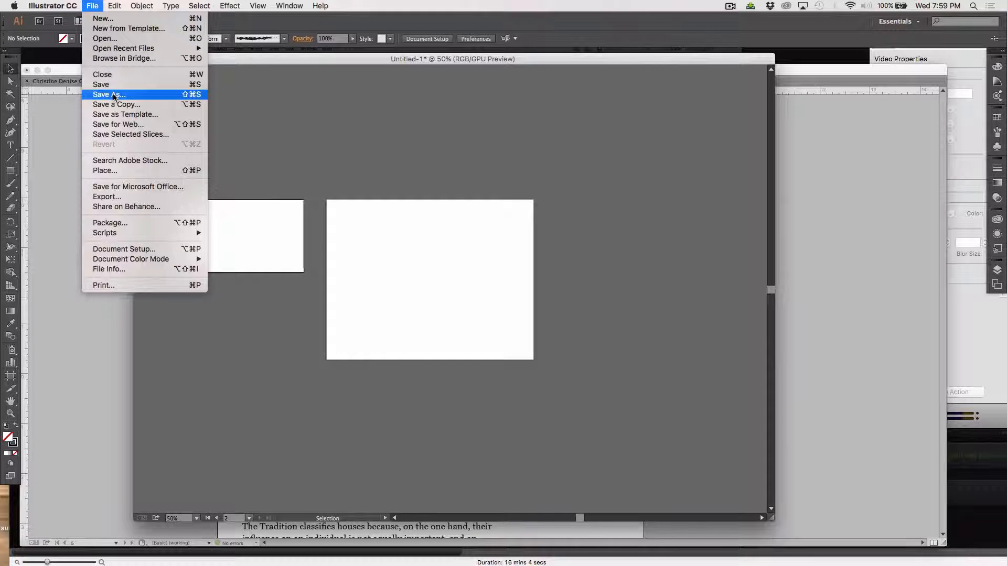
click(102, 18)
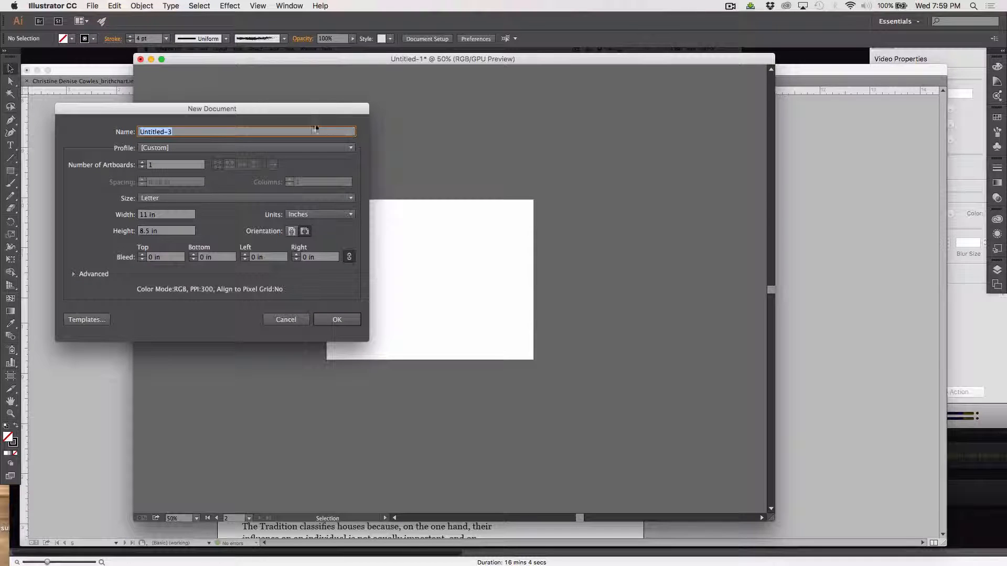
drag(250, 111, 478, 63)
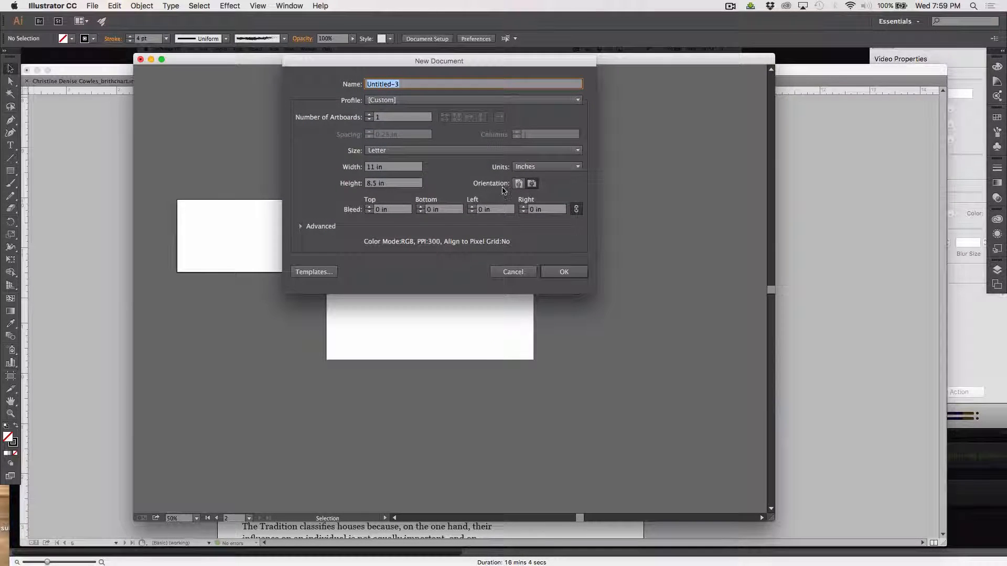
click(518, 183)
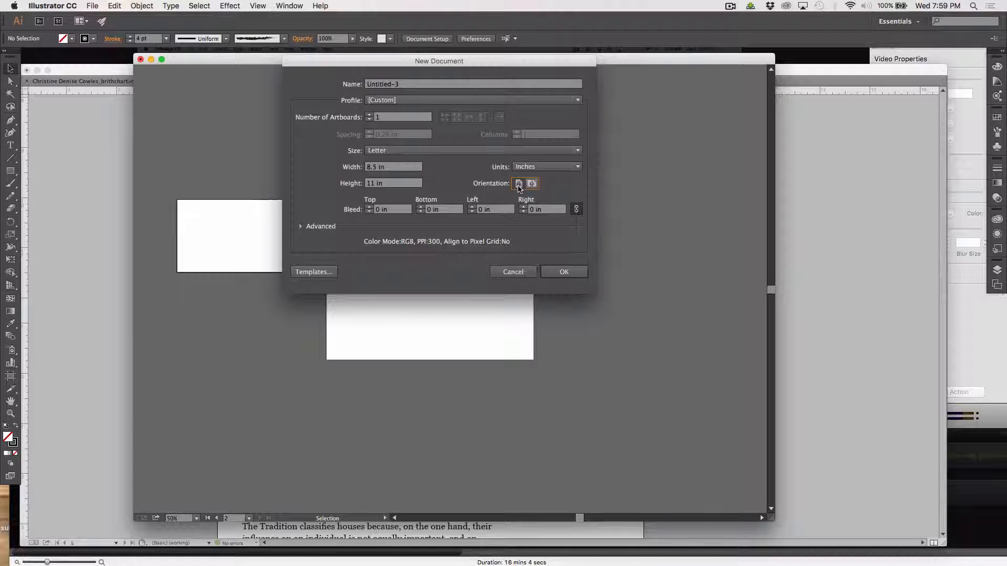
click(562, 272)
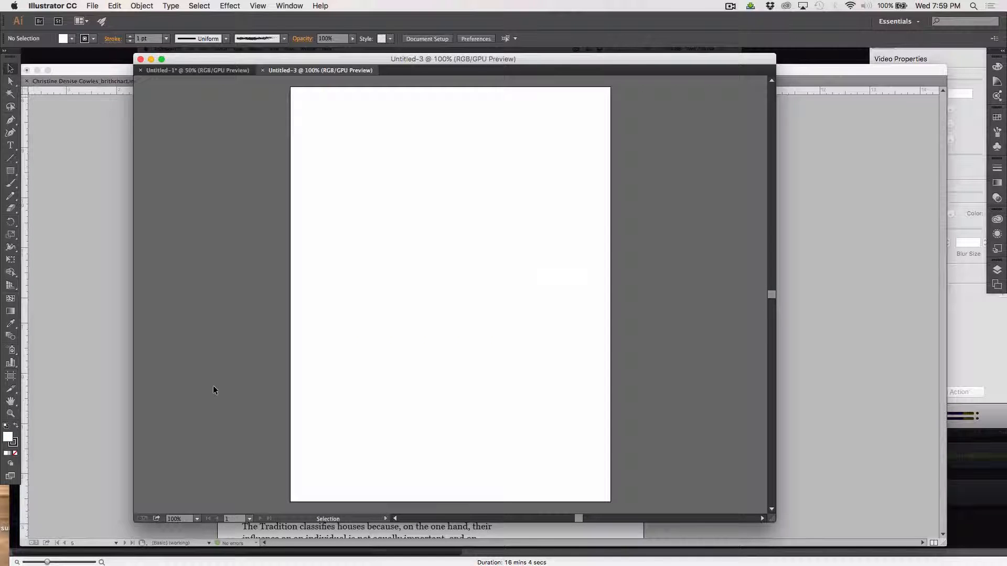
click(285, 4)
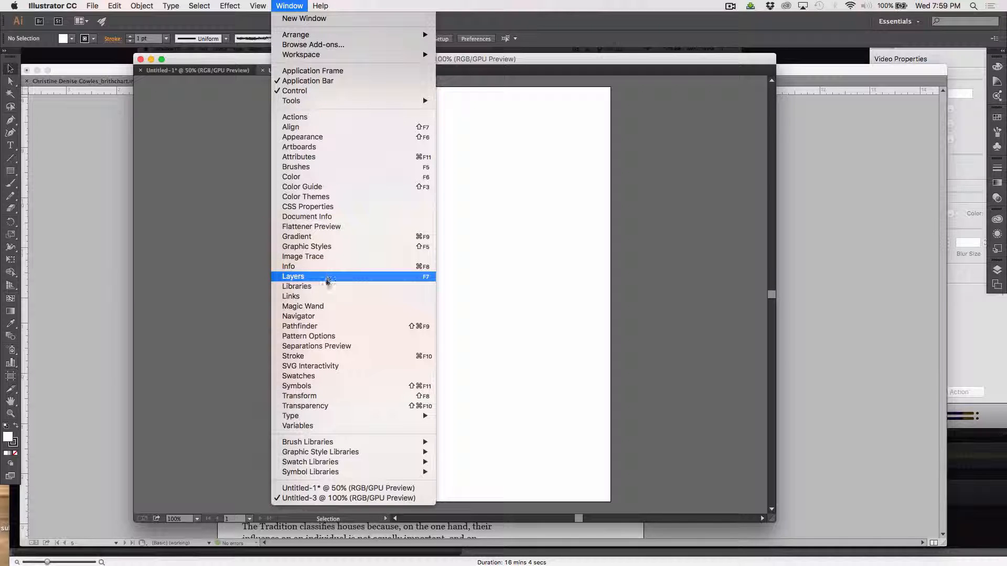
click(332, 287)
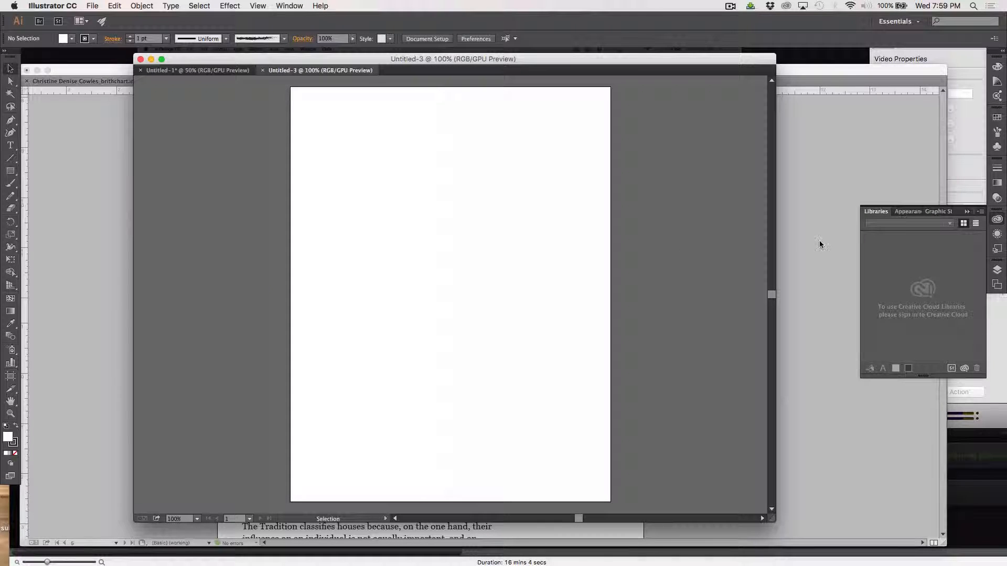
drag(877, 214, 641, 132)
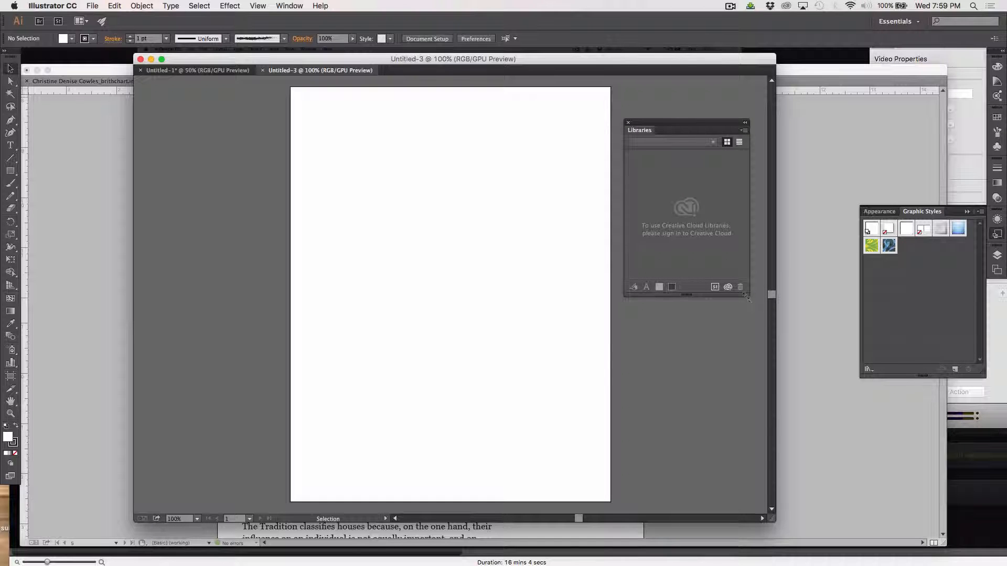
drag(745, 295, 792, 454)
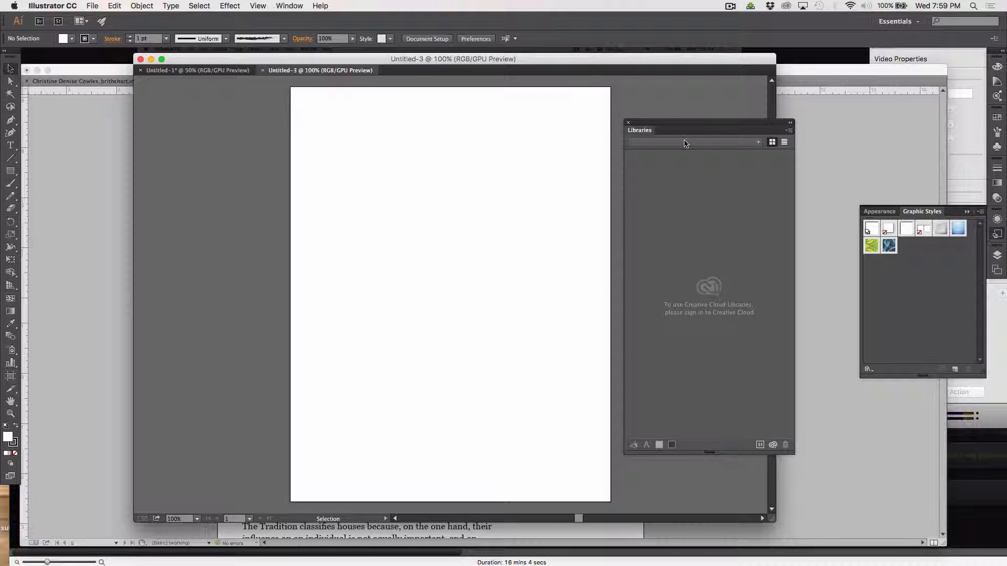
click(789, 130)
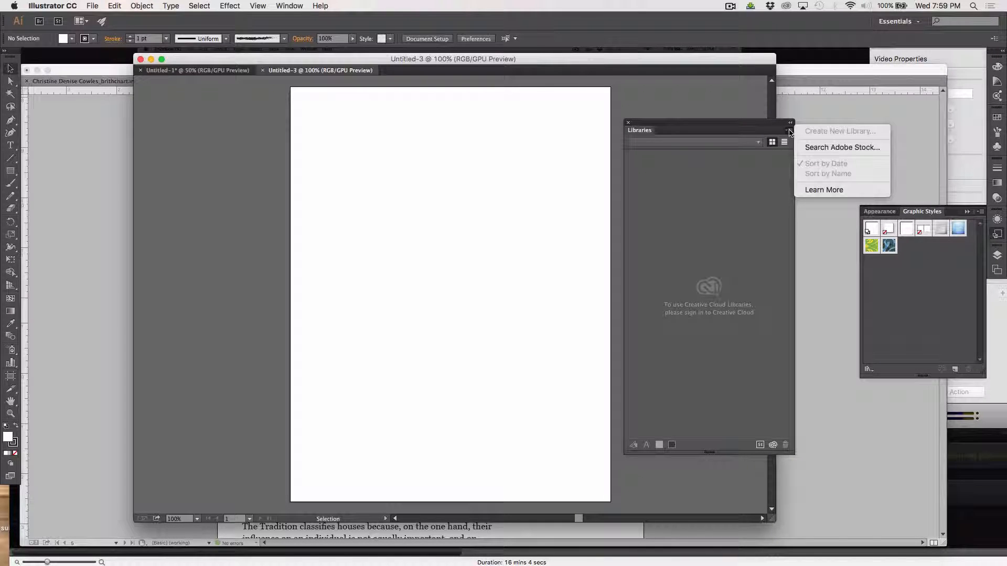
click(790, 131)
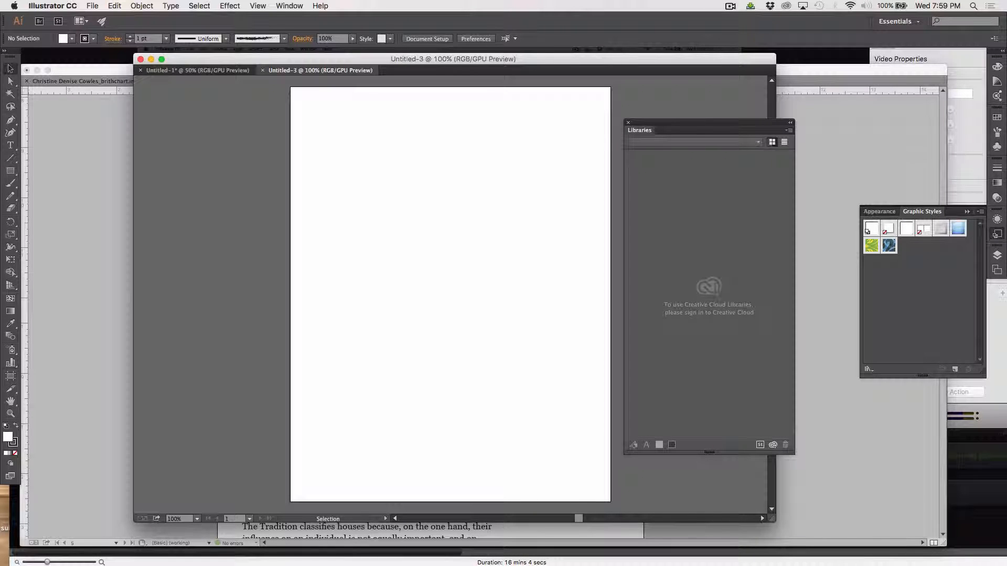
click(790, 130)
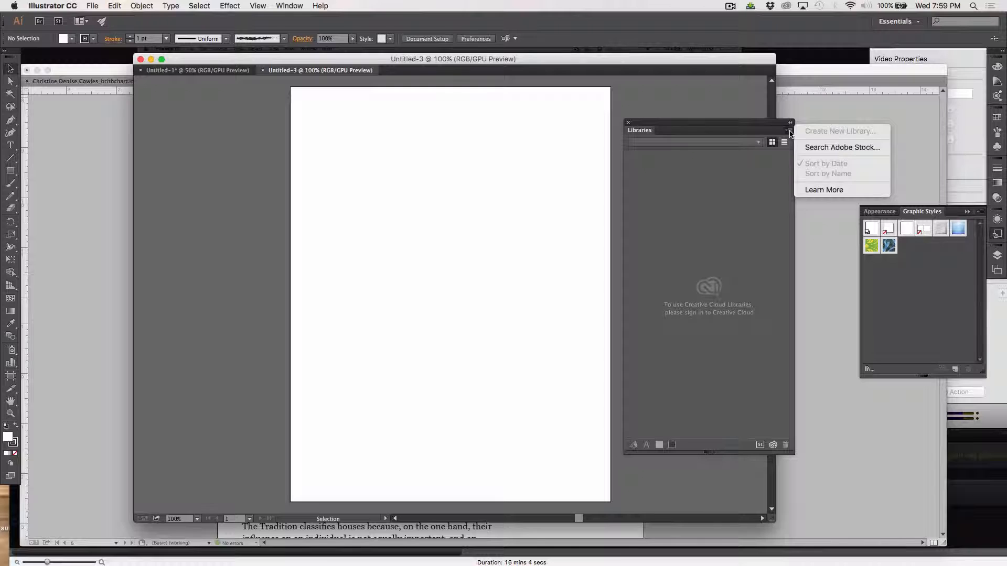
click(790, 133)
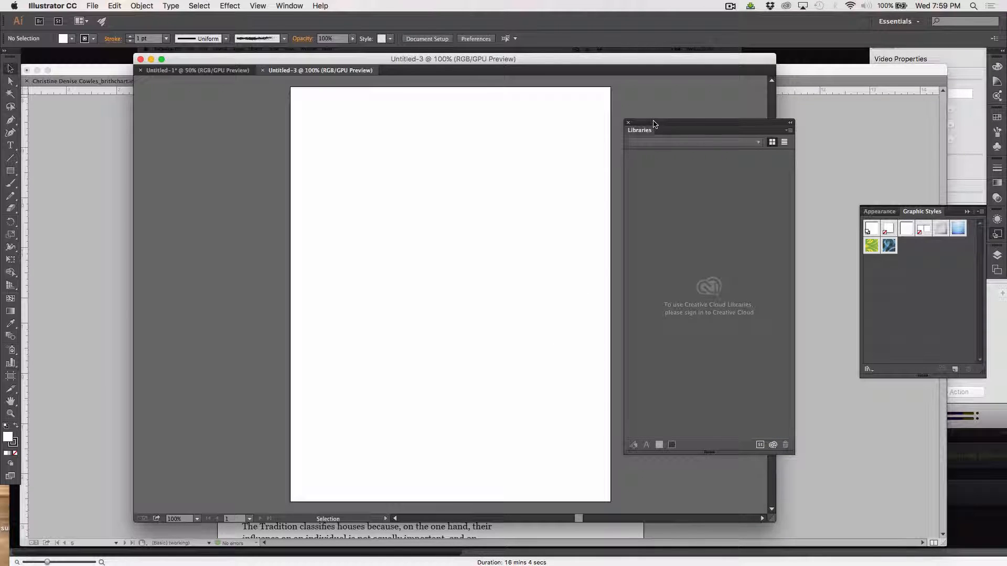
drag(654, 124, 688, 124)
key(super+Tab)
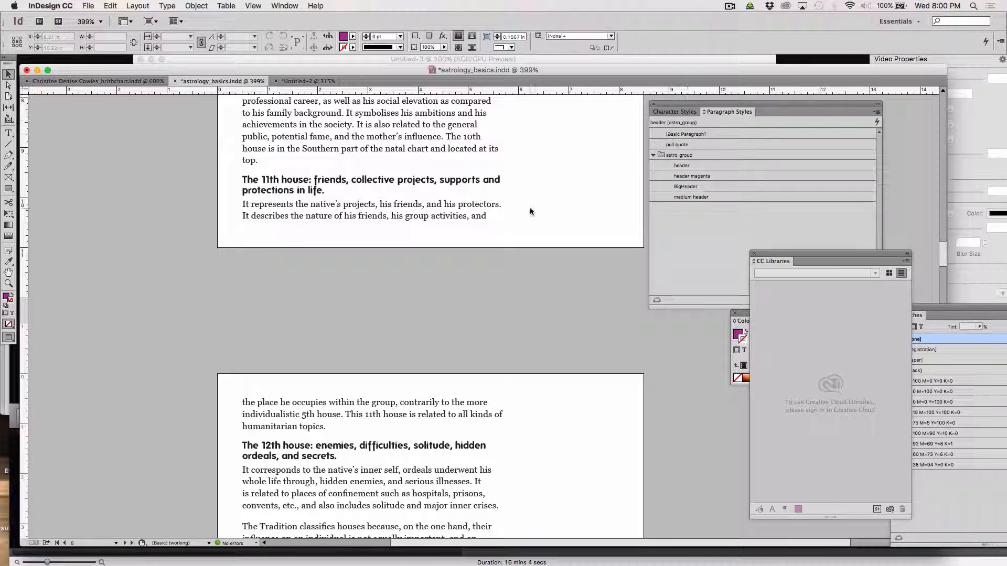
Scroll astrology_basics.indd to the 'Your Ascendant Sign' page, then bring Untitled-2 to the front.
scroll(442, 209, up, 10)
scroll(442, 210, up, 15)
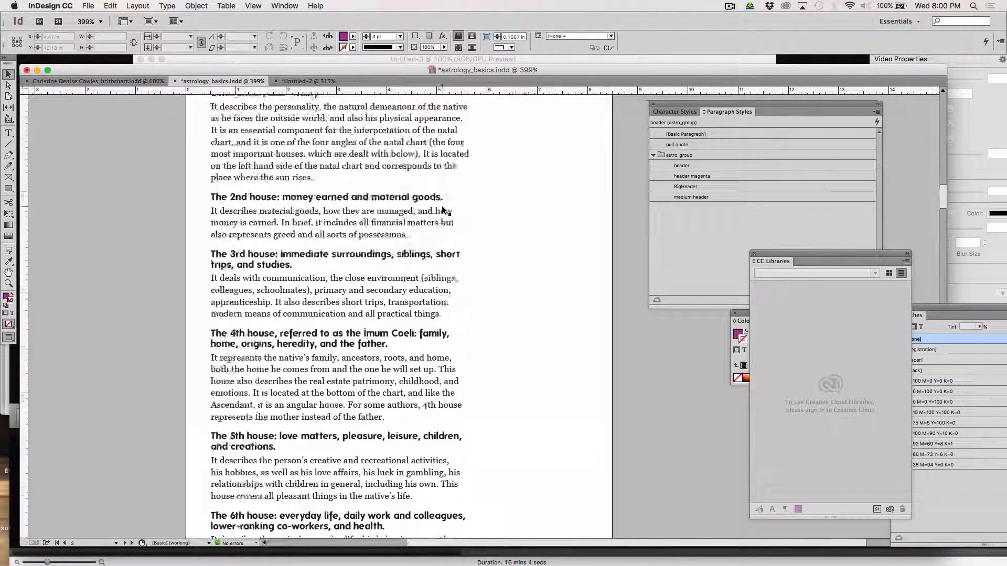
scroll(442, 210, up, 4)
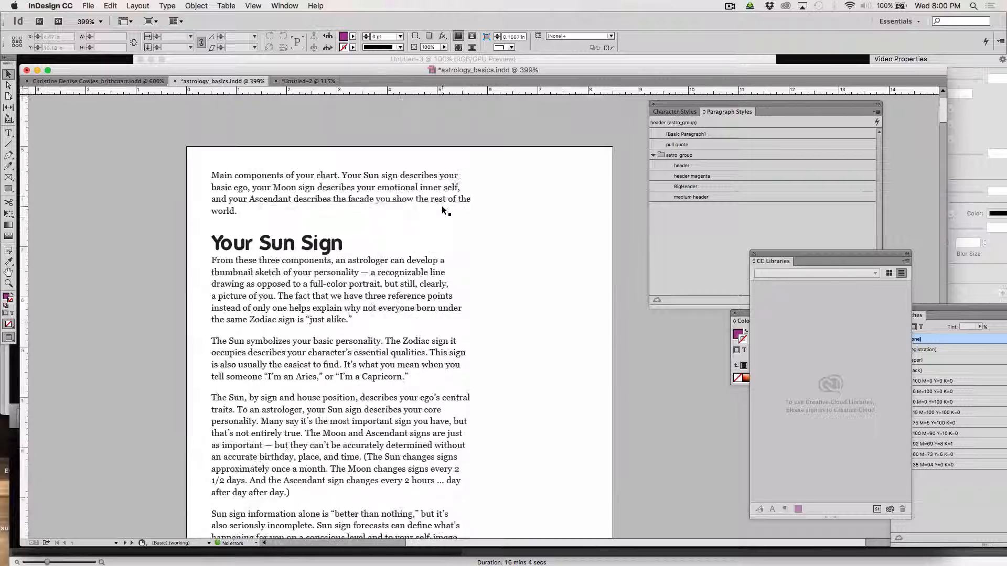
scroll(443, 210, down, 15)
scroll(441, 209, down, 10)
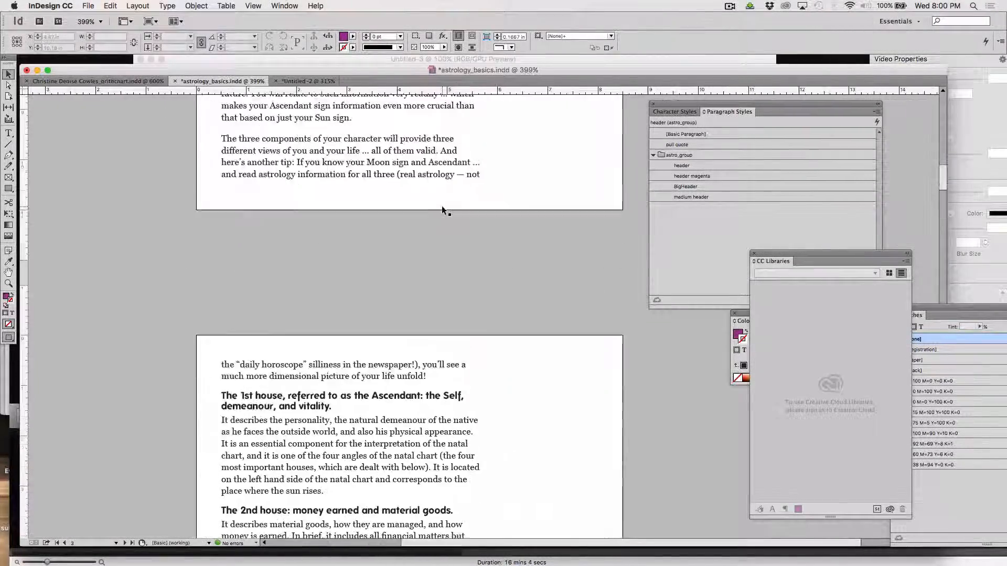
scroll(442, 210, up, 11)
scroll(442, 209, up, 4)
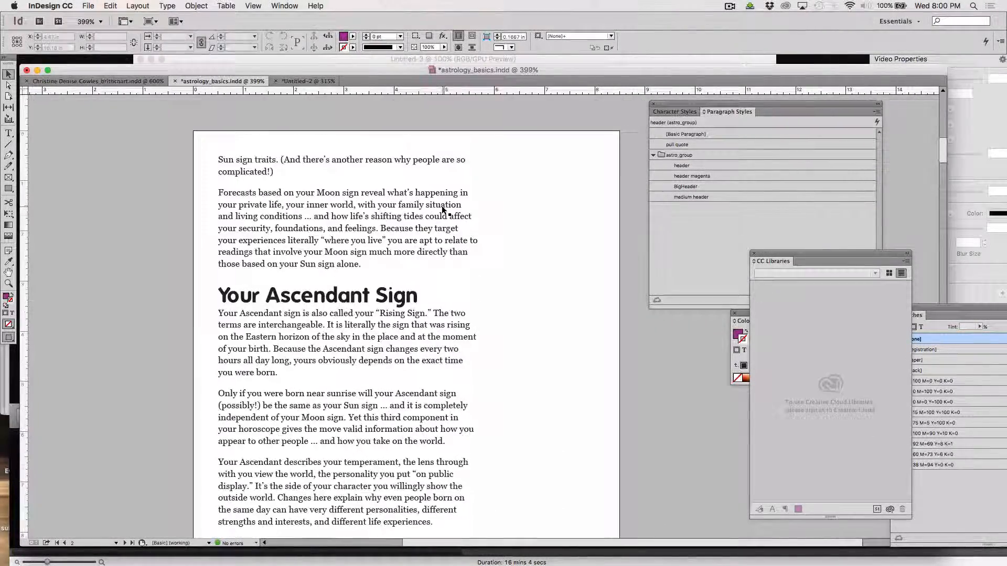
scroll(442, 208, down, 2)
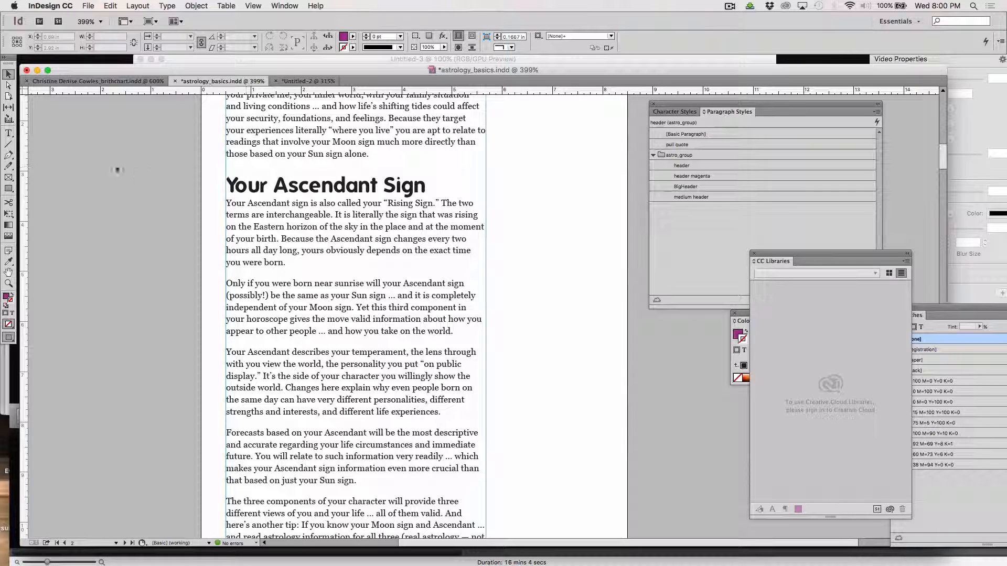
scroll(470, 363, down, 3)
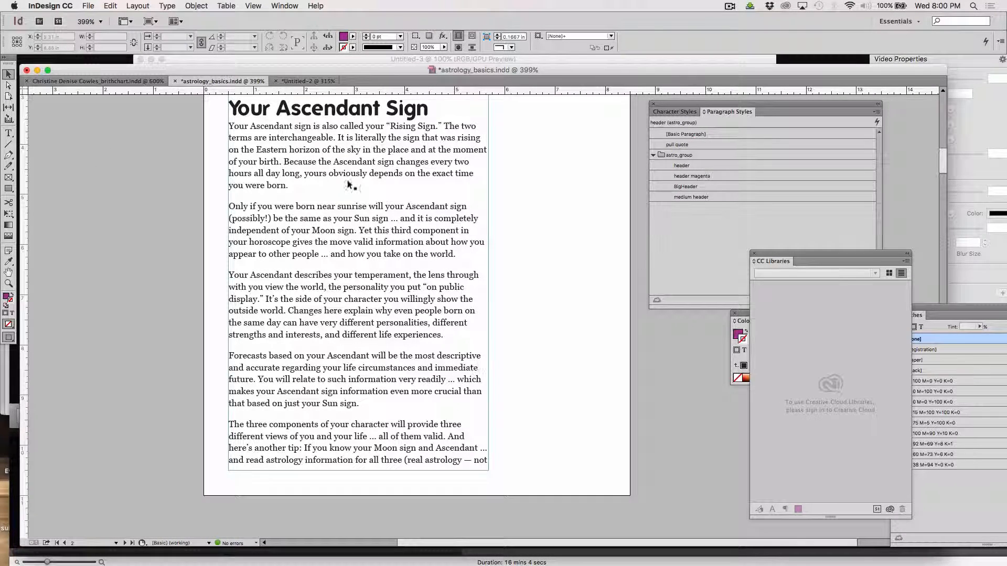
click(313, 82)
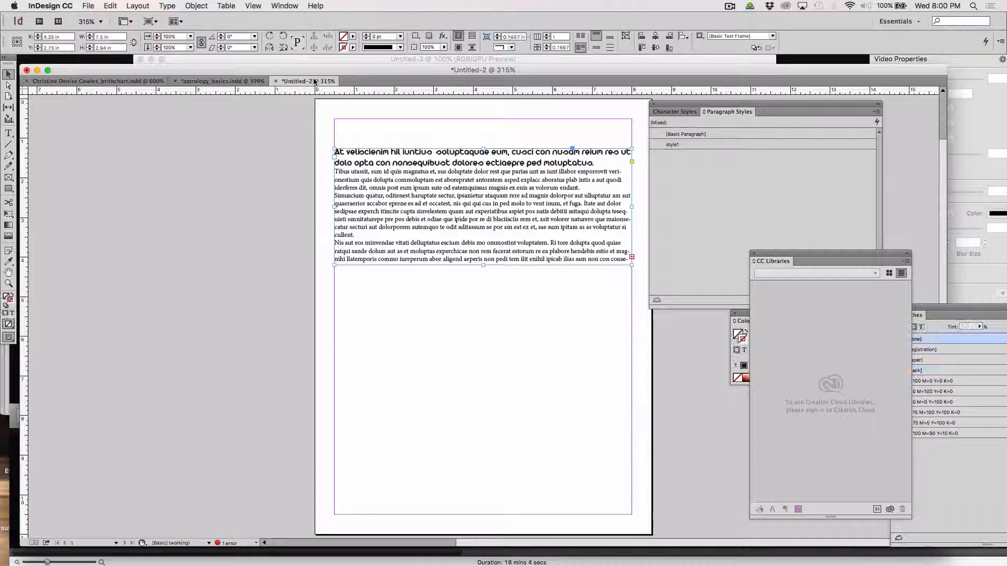
Add an empty paragraph above the heading in Untitled-2's text frame.
scroll(418, 278, up, 3)
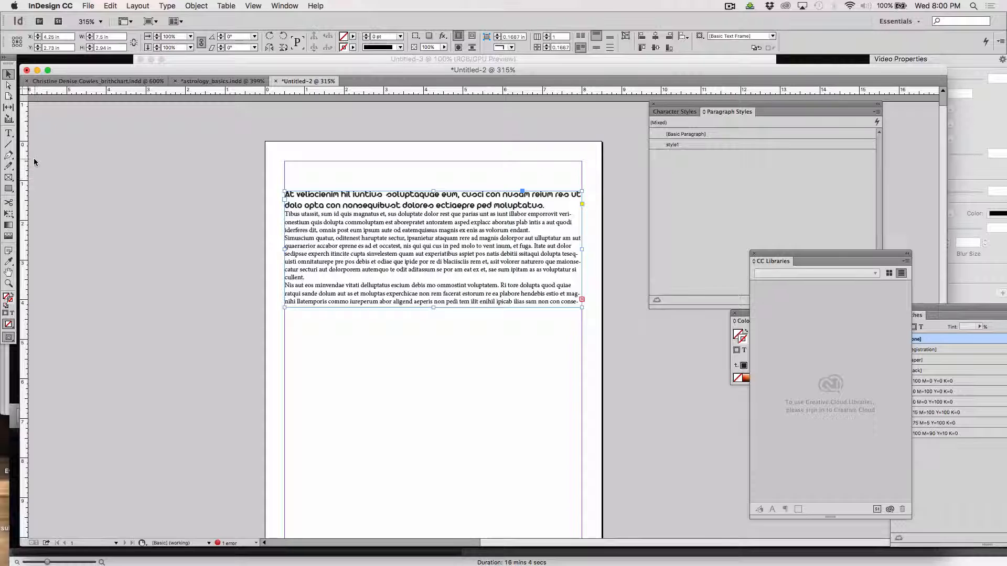
click(8, 133)
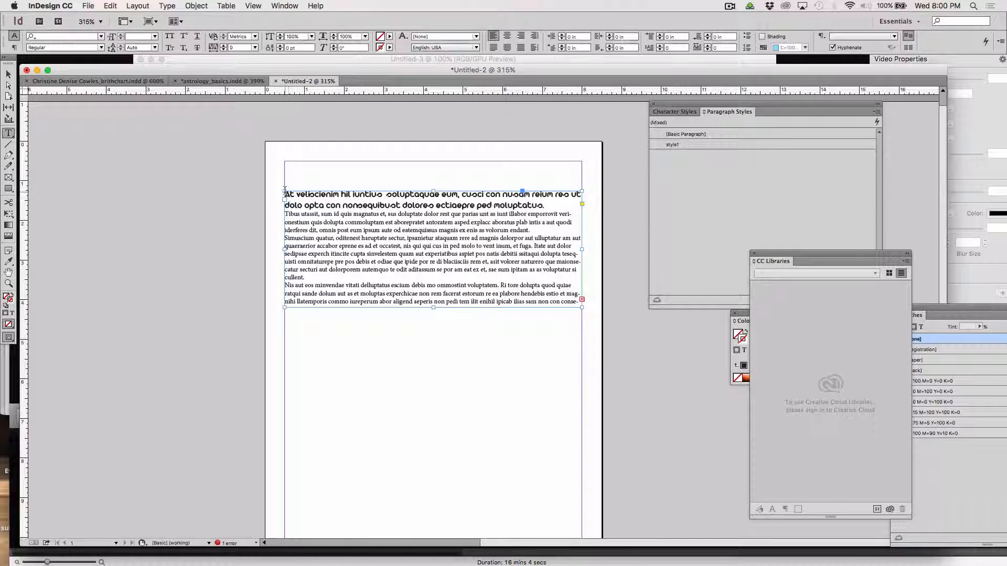
click(285, 191)
key(Return)
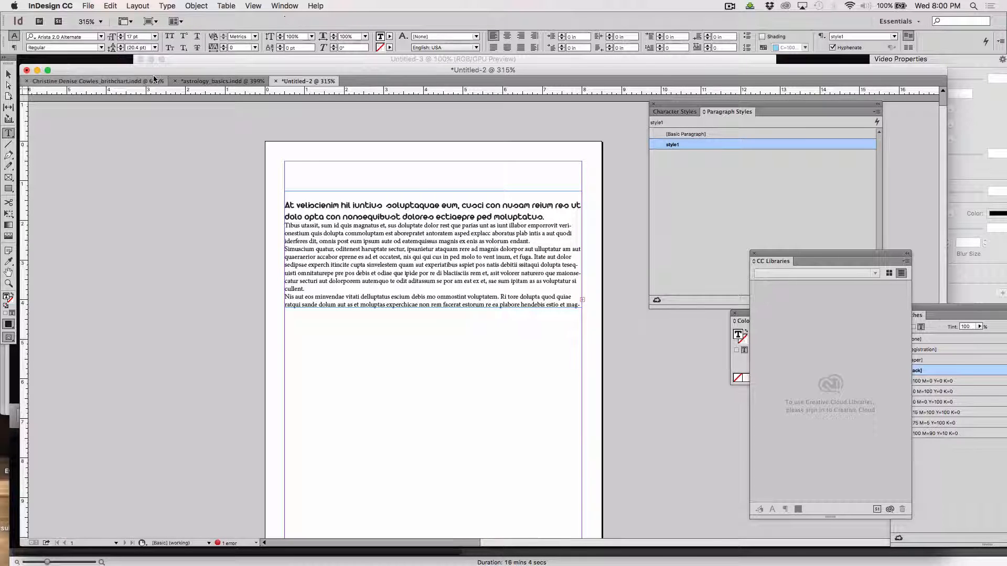
Copy the 'Your Ascendant Sign' heading from astrology_basics.indd and paste it into Untitled-2's empty top line.
click(187, 81)
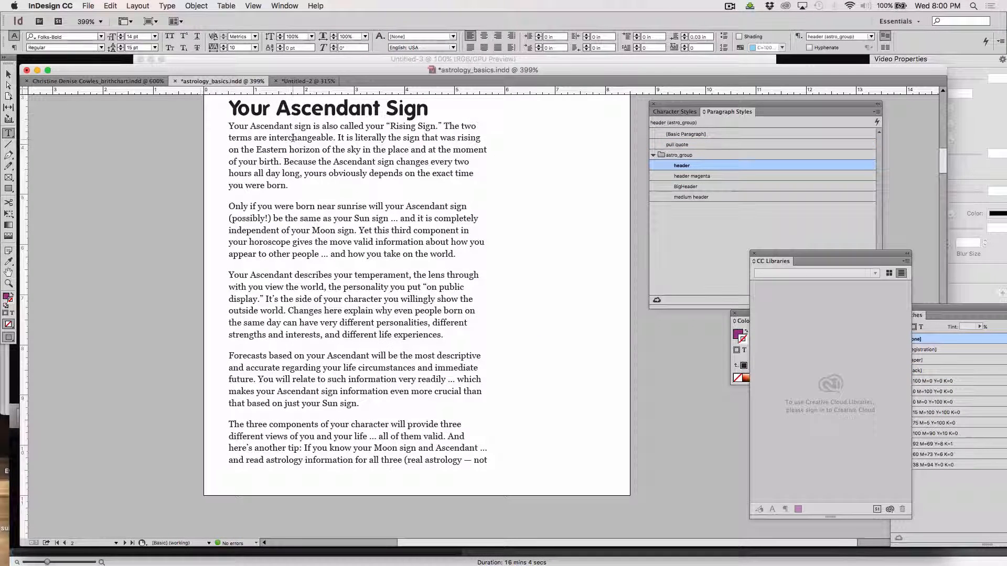
double_click(283, 110)
click(283, 110)
key(cmd+c)
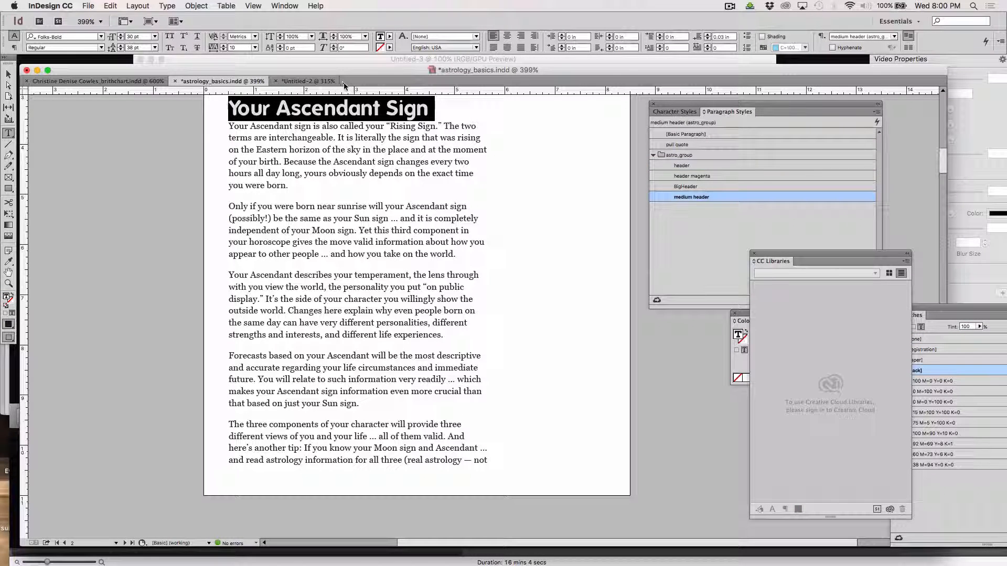
click(308, 82)
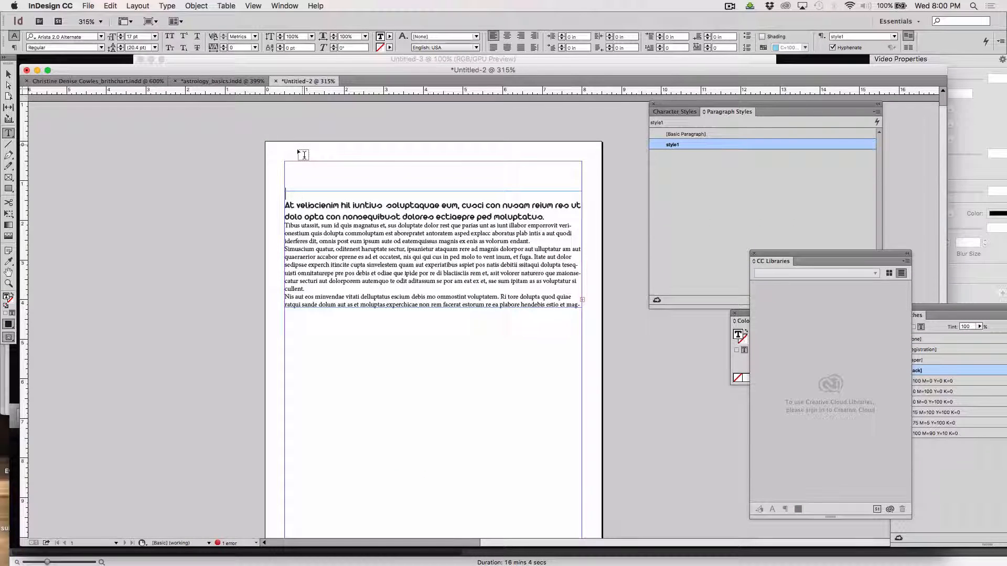
click(285, 196)
key(cmd+v)
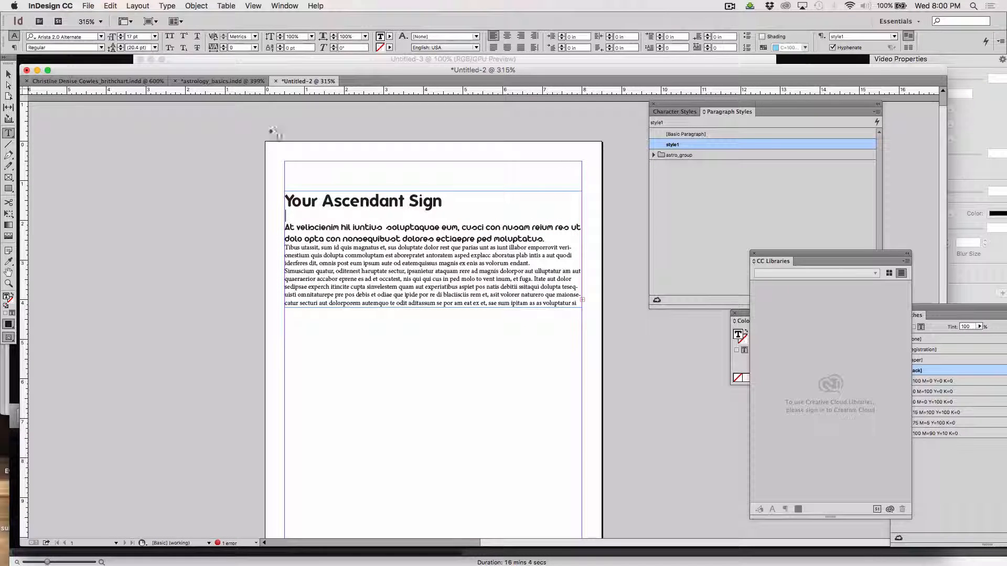
Select the pasted heading together with the placeholder body text.
drag(289, 196, 369, 272)
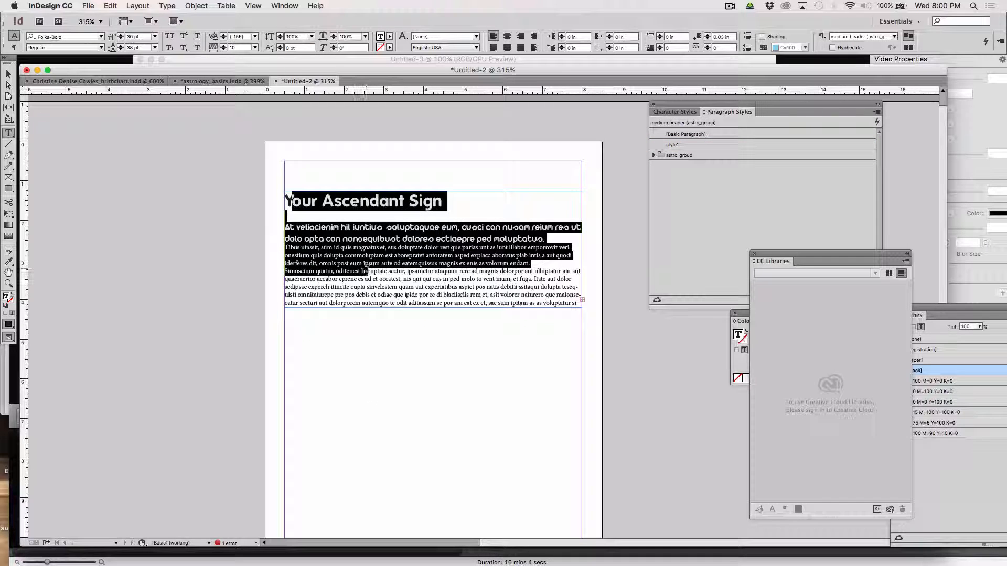
click(377, 195)
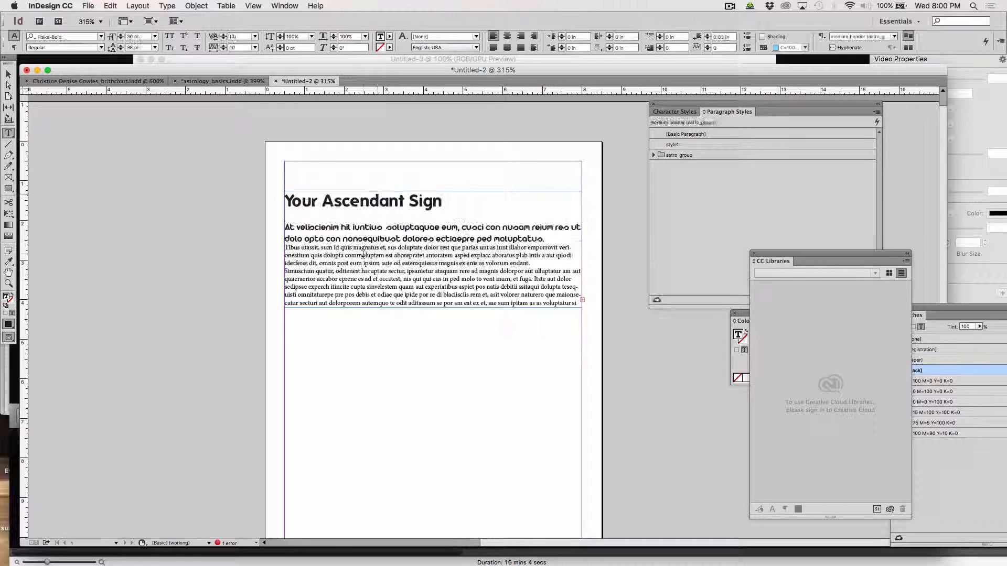
drag(368, 271, 285, 202)
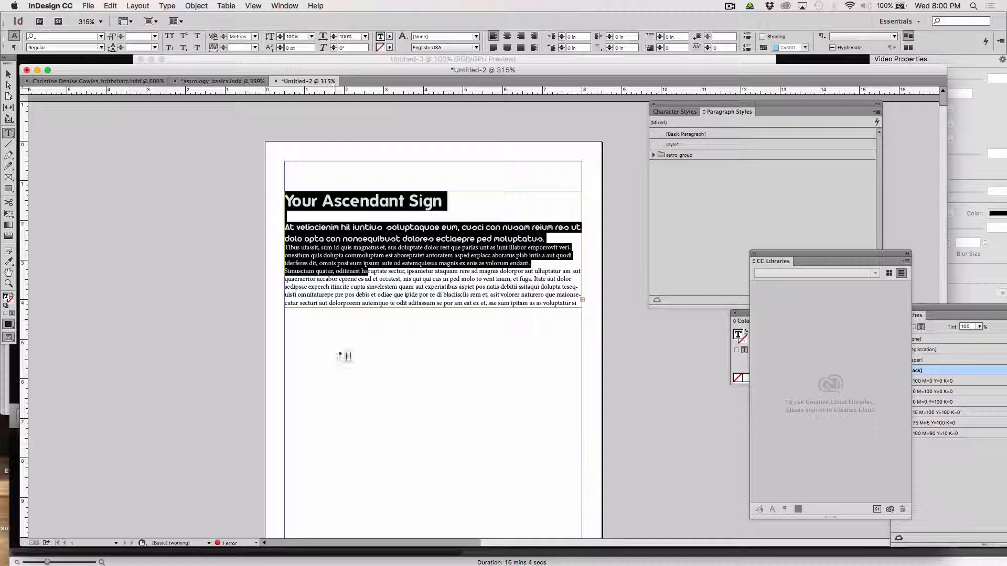
key(super+Tab)
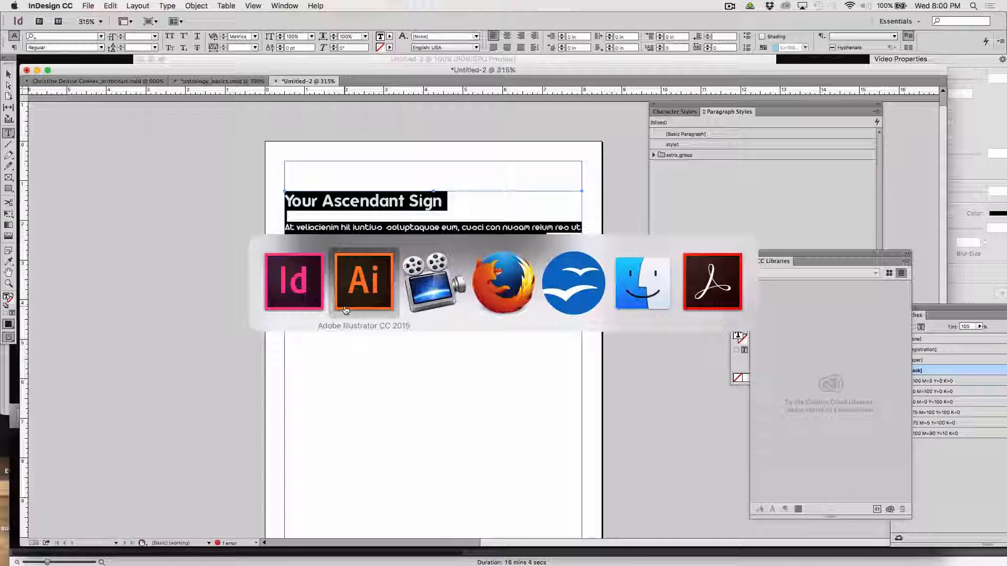
Draw an area text frame on Untitled-3 and paste the 'Your Ascendant Sign' text into it.
click(345, 310)
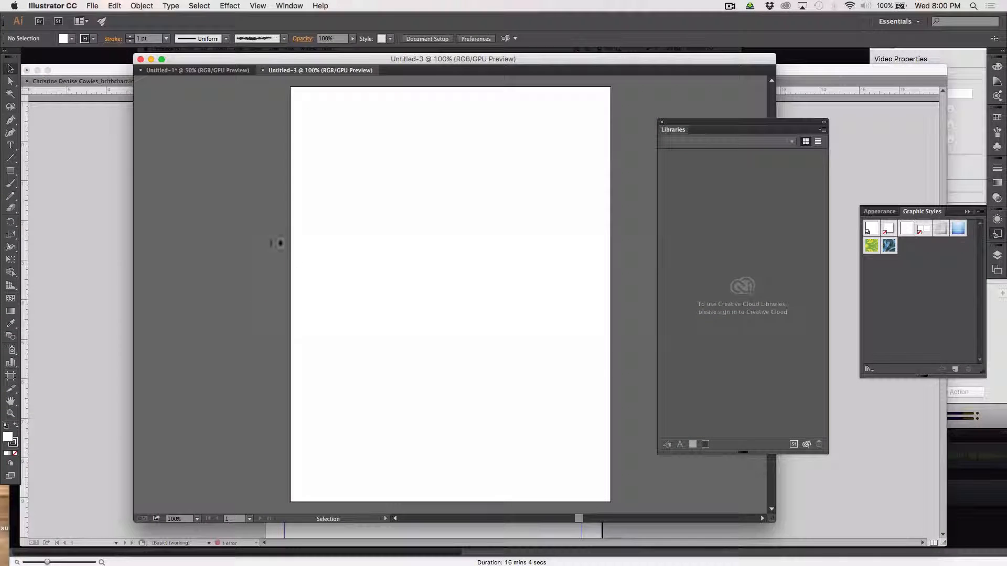
click(10, 146)
drag(313, 129, 522, 328)
text(Your Ascendant Sign  At veliscienim hil iuntius soluptaquae eum, cusci con nusam reium res ut dolo opta con nonsequibust dolores ectiaepre ped moluptatus. Tibus utassit, sum id quis magnatus et, sus doluptate dolor rest que parias unt as iunt illabor emporrovit verionestium quis dolupta commoluptam est aborepratet antoratem asped explacc aboratus plab intis a aut quodi iderferes dit, omnis post eum ipsum aute od eatemquissus magnis ex enis as volorum endant. Simuscium quatur, oditenest ha)
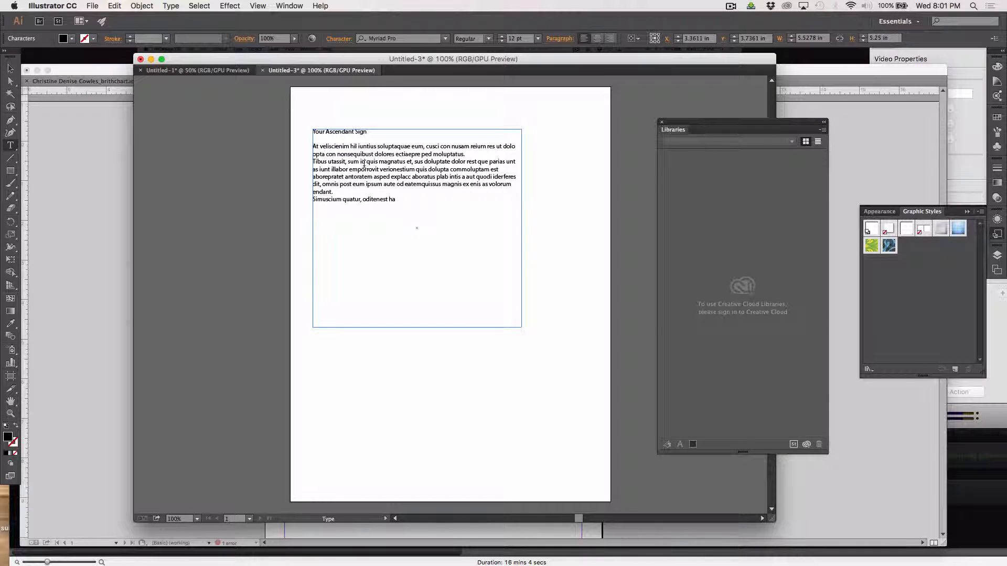
Set all the text in the frame to Georgia.
drag(402, 203, 306, 124)
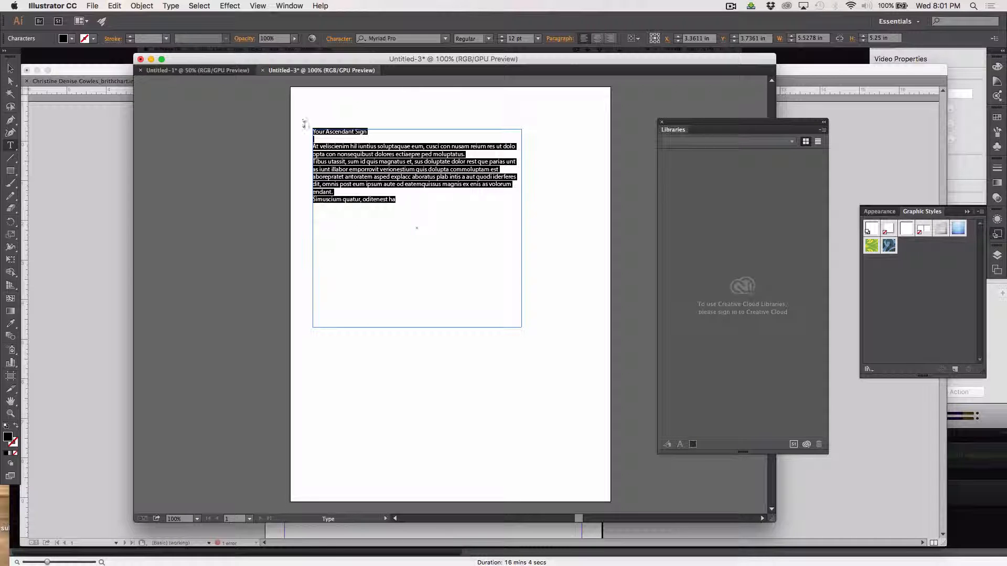
click(446, 39)
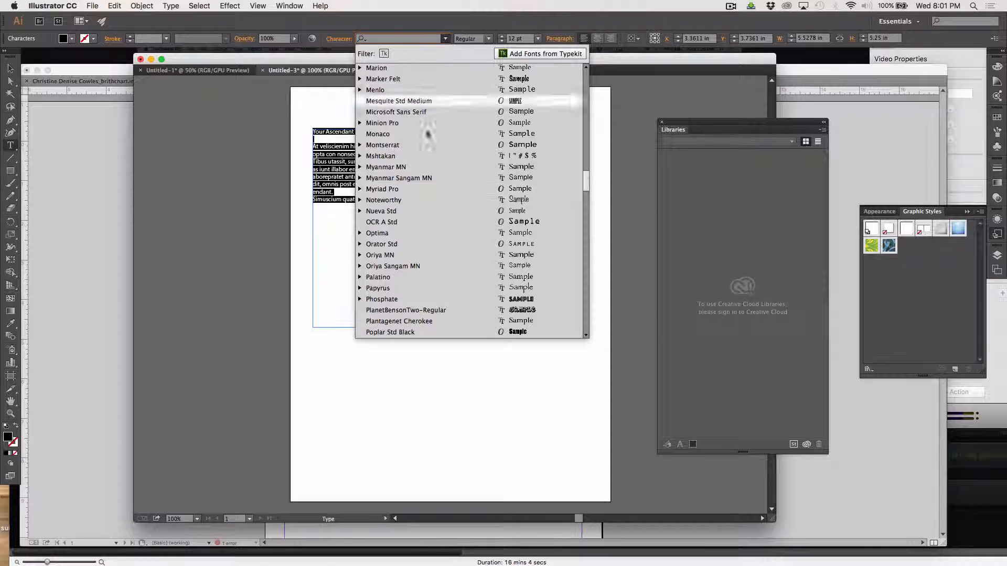
scroll(423, 165, up, 5)
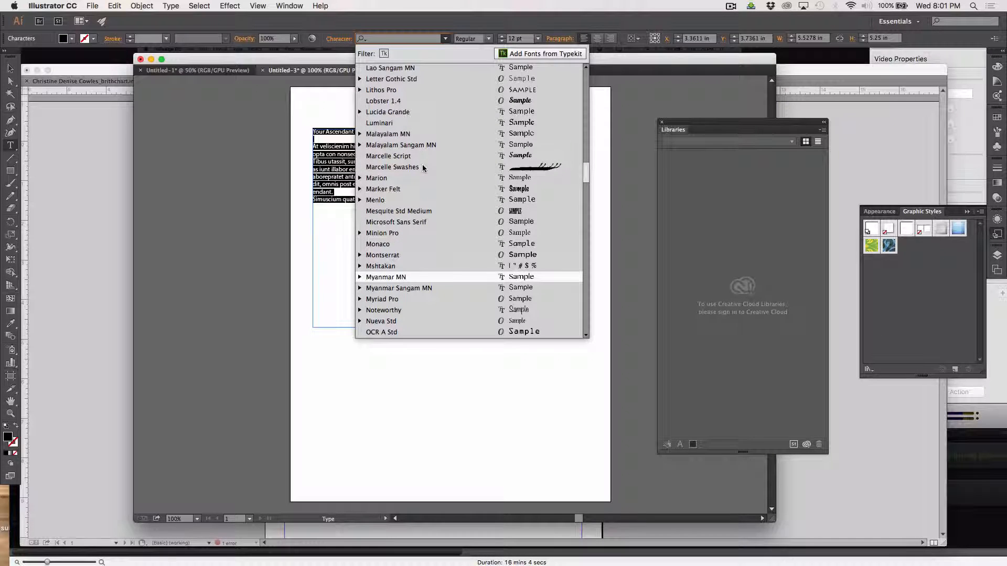
text(g)
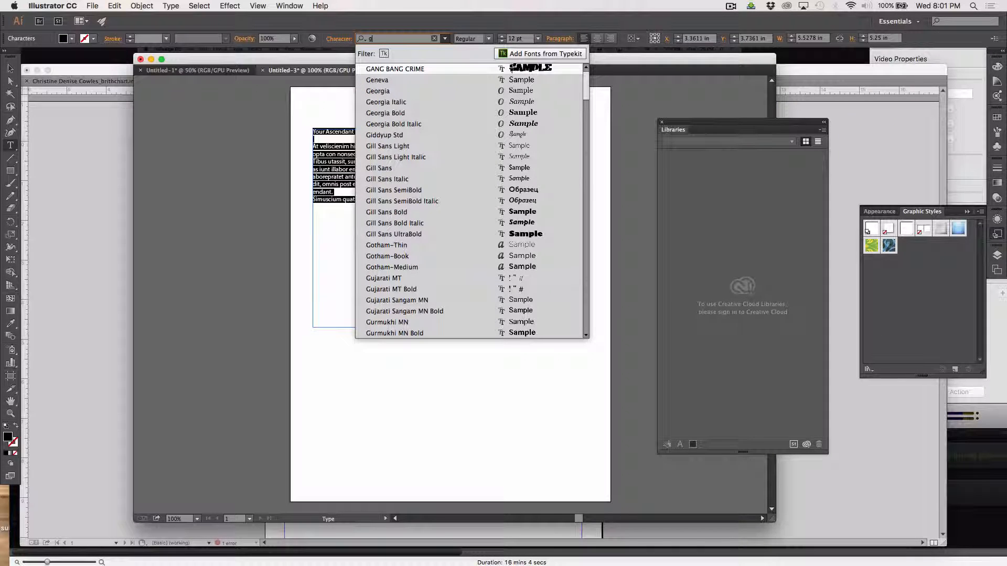
click(377, 91)
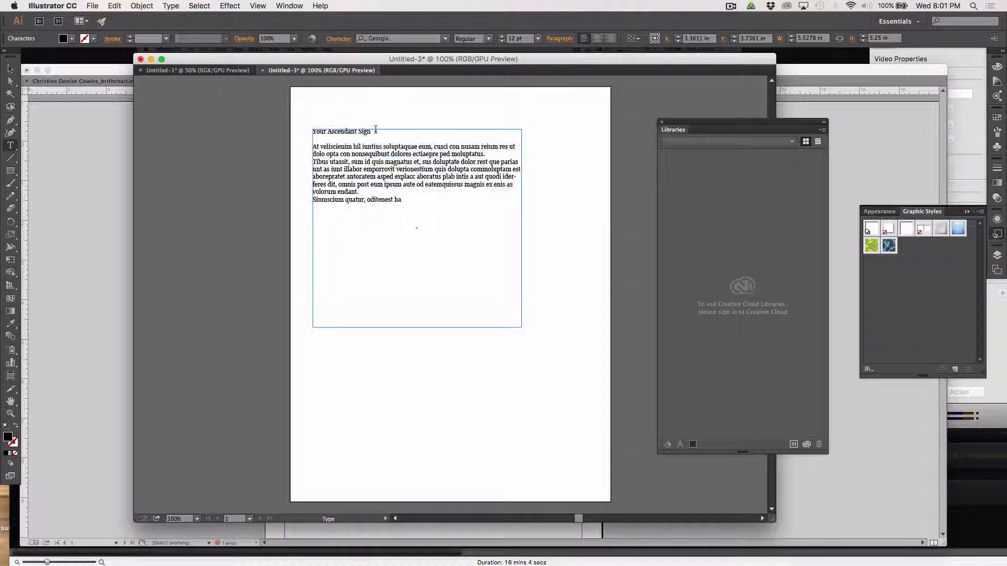
Set the 'Your Ascendant Sign' heading in Folks-Bold.
drag(372, 131, 300, 129)
click(420, 39)
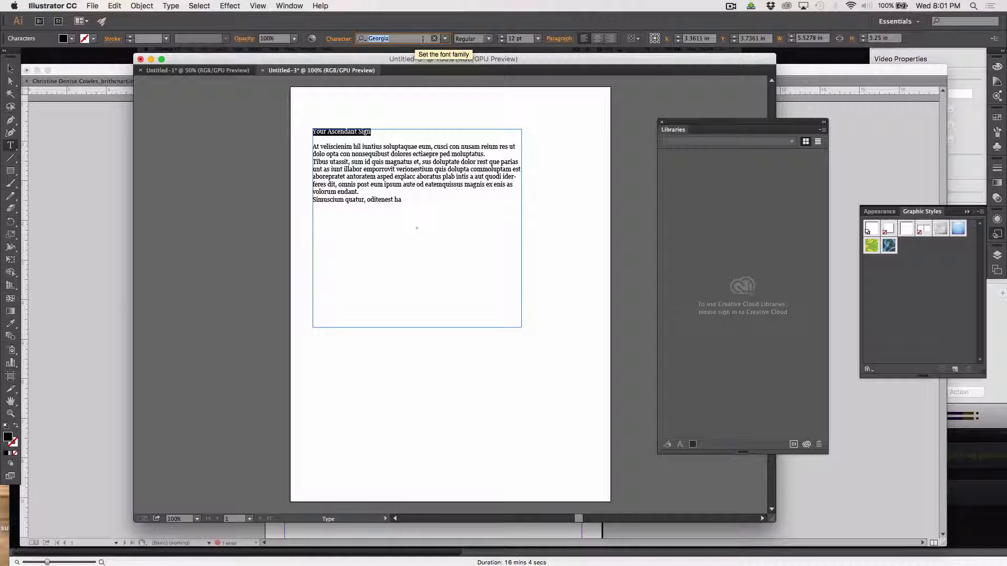
text(fol)
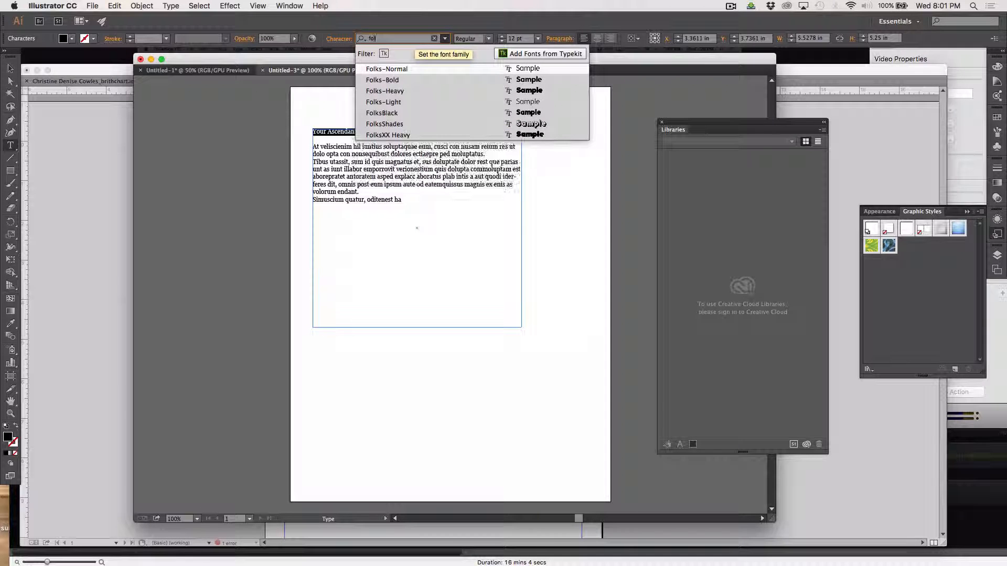
click(382, 79)
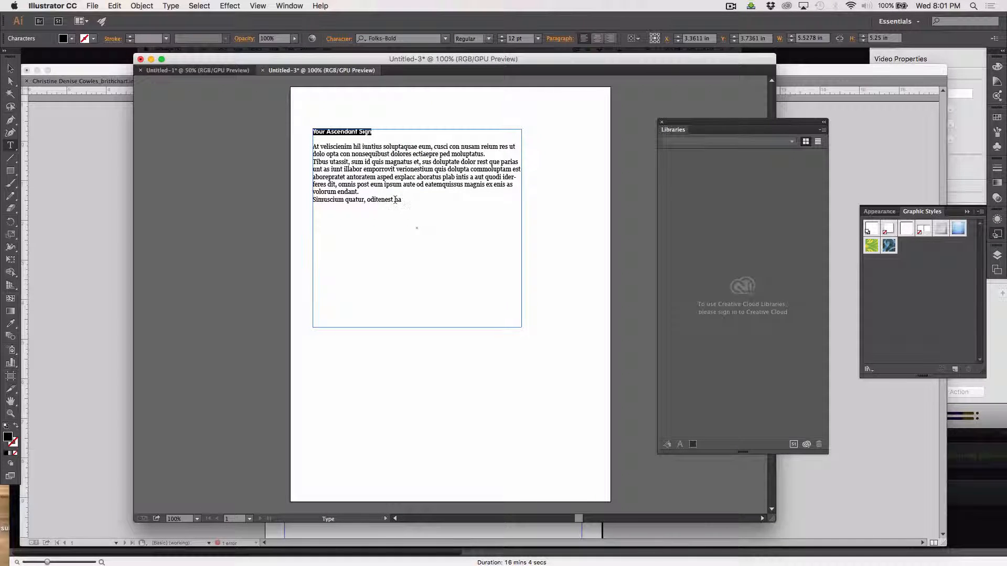
click(363, 146)
Break 'At veliscienim hil' onto its own line and set it in Folks-Bold.
key(Return)
key(Return)
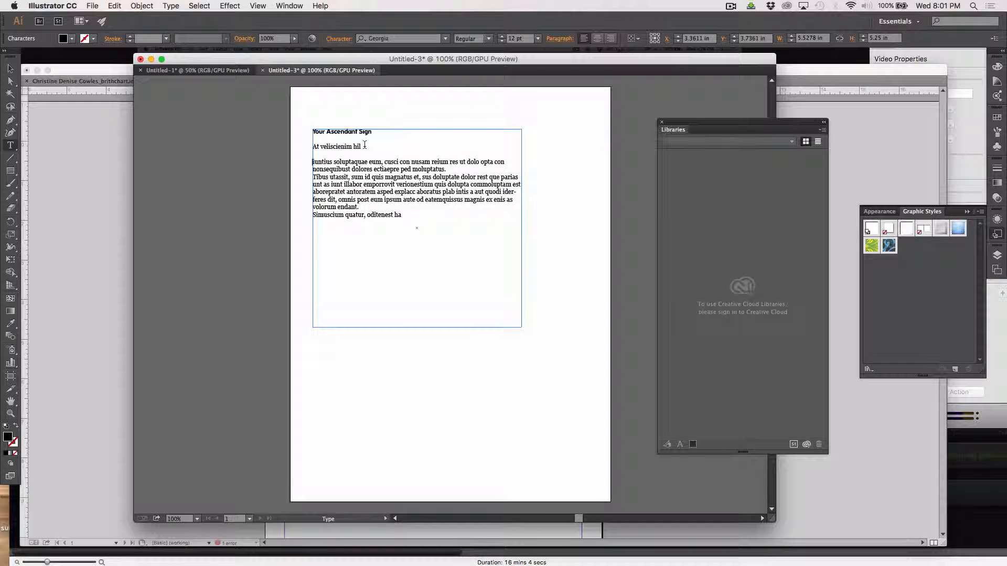
drag(364, 145, 283, 139)
click(379, 151)
drag(372, 147, 305, 142)
click(427, 40)
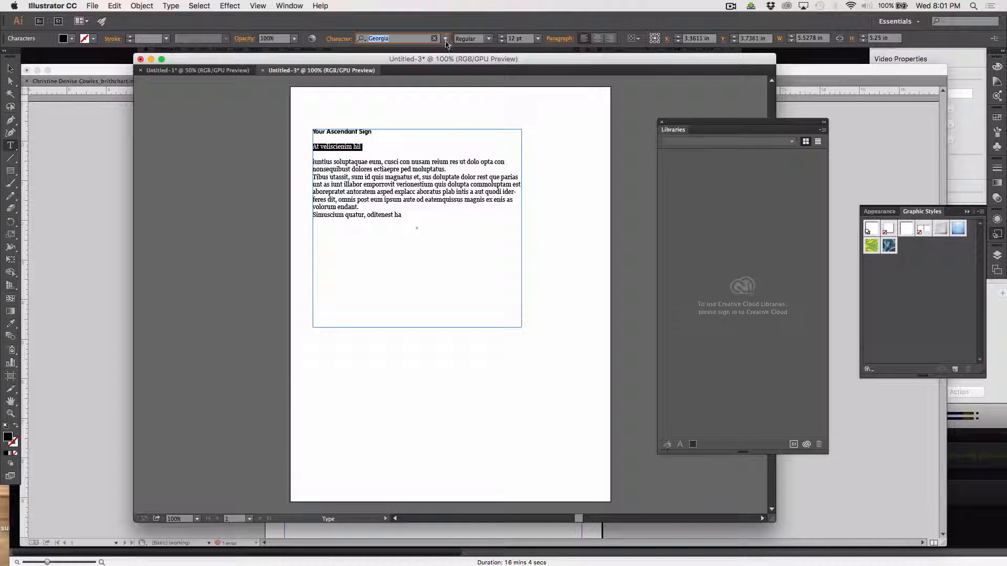
text(f)
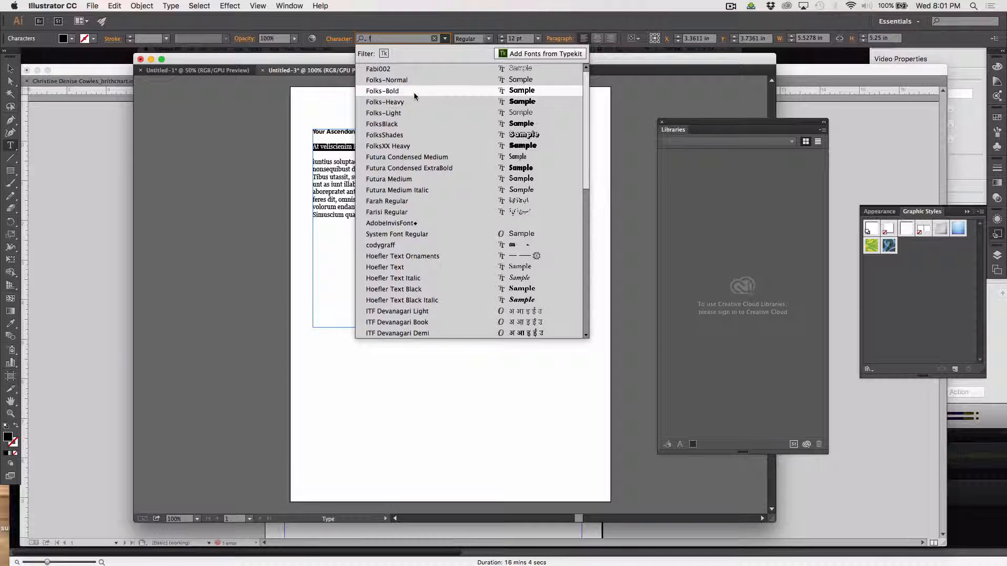
click(413, 92)
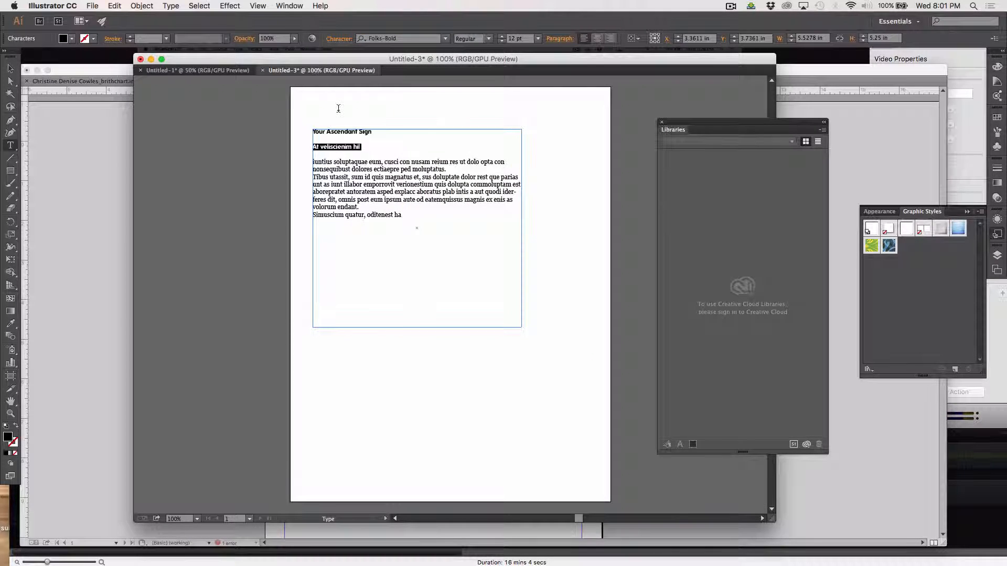
Size the heading to 21 pt and the 'At veliscienim hil' subheading to 18 pt.
triple_click(343, 132)
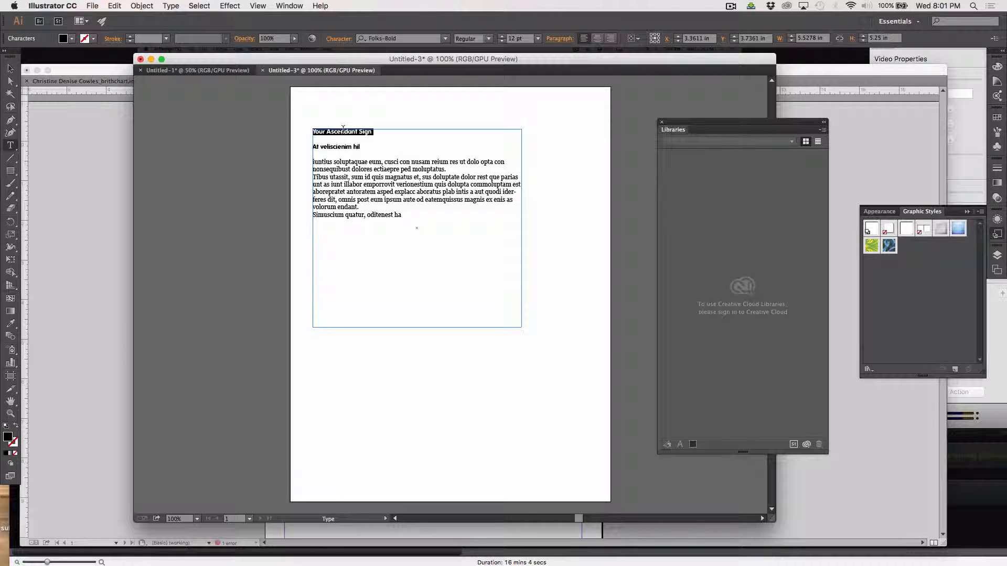
click(538, 38)
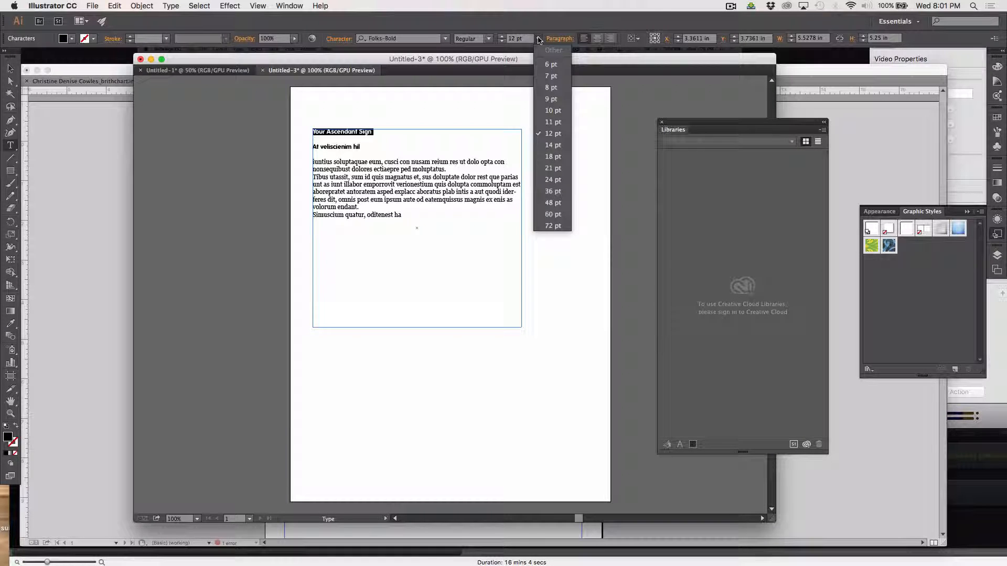
click(550, 156)
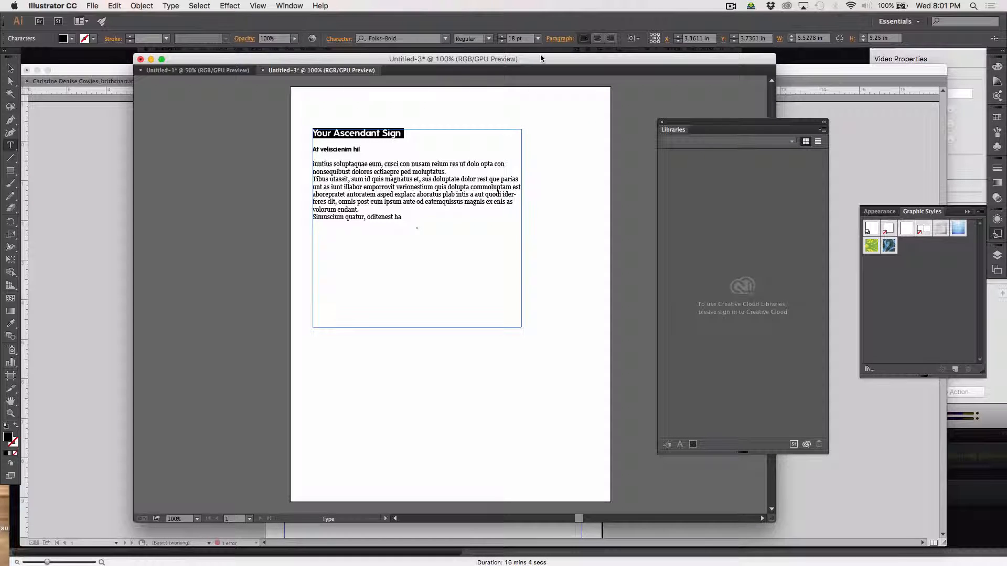
click(538, 38)
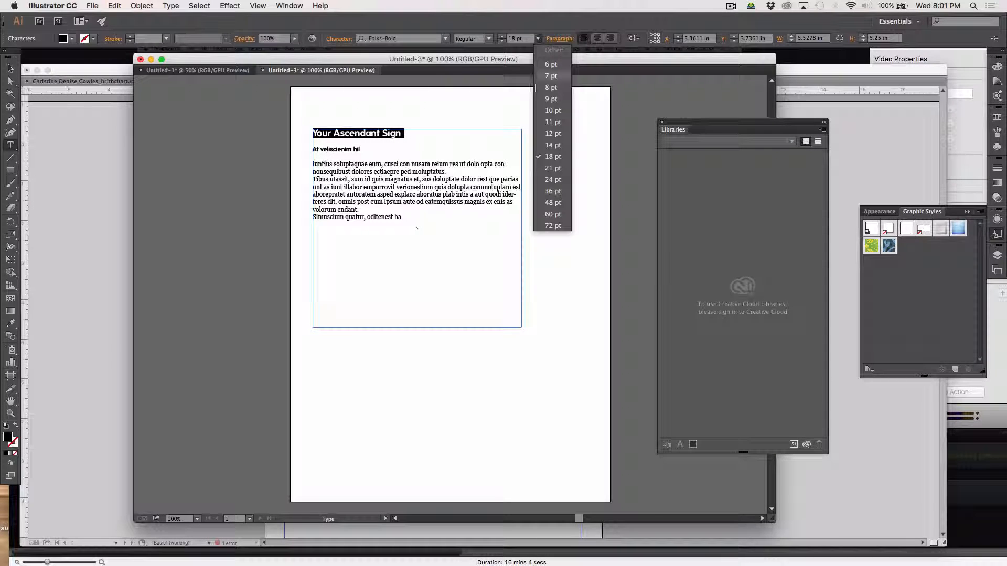
click(553, 168)
drag(367, 151, 302, 151)
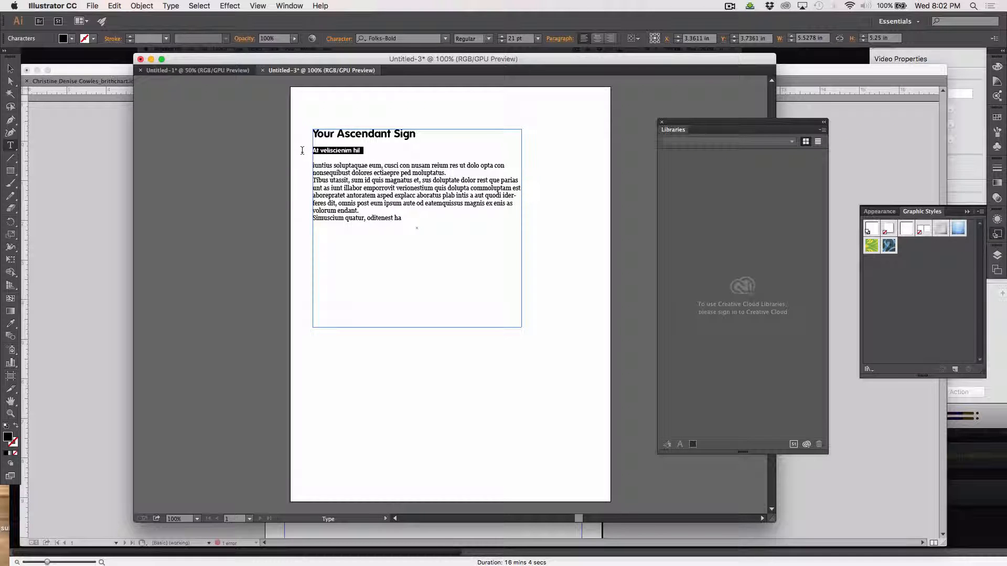
click(538, 38)
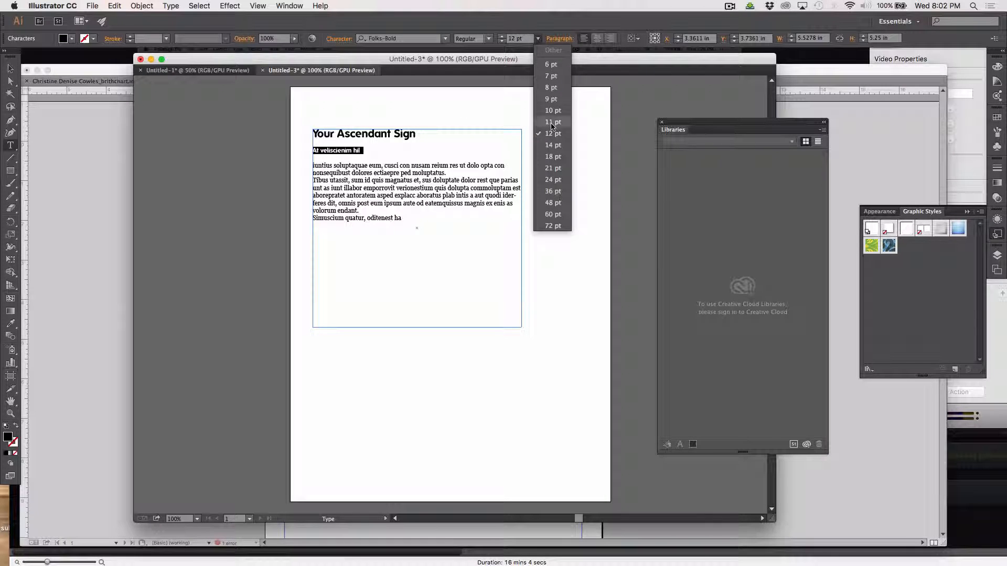
click(553, 156)
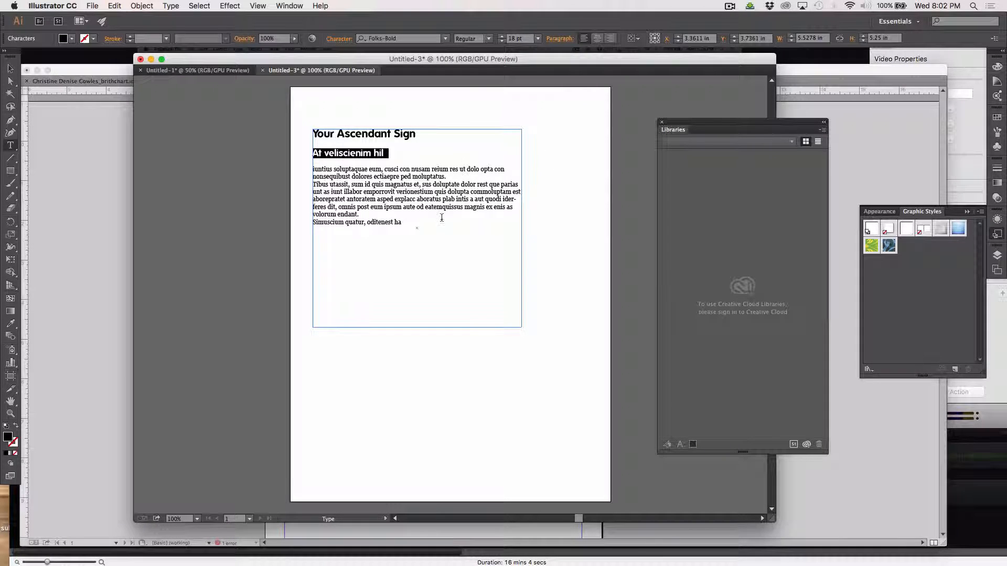
click(399, 215)
click(10, 68)
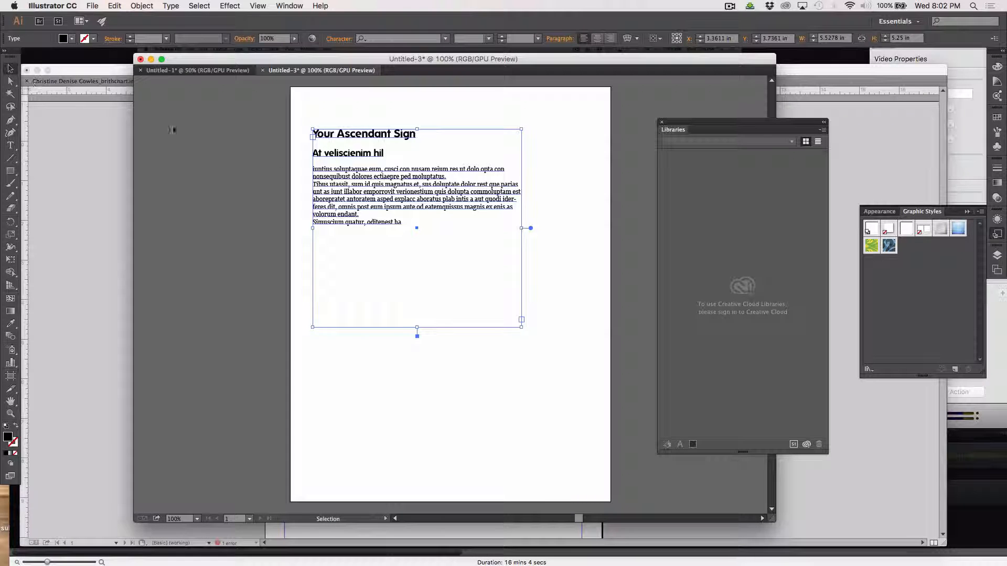
Reposition the text frame, then open the Paragraph Styles panel and widen it beside the text.
drag(328, 184, 325, 165)
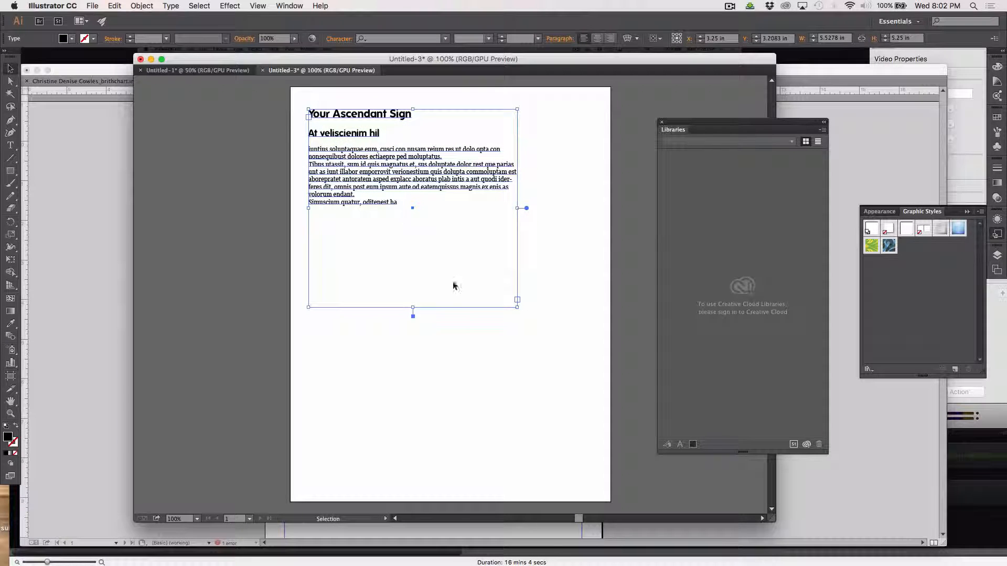
drag(386, 203, 386, 232)
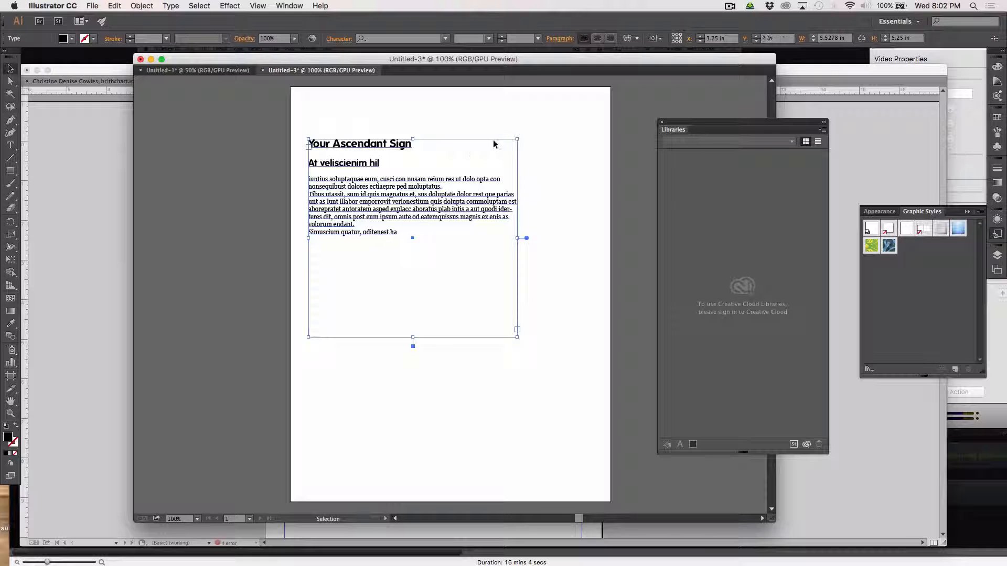
click(321, 6)
mouse_move(291, 7)
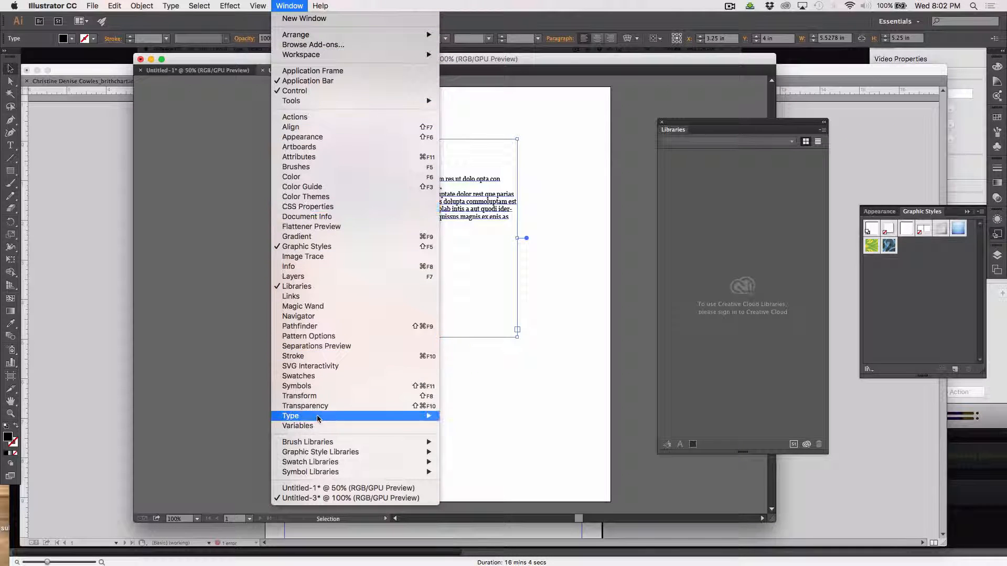
mouse_move(317, 415)
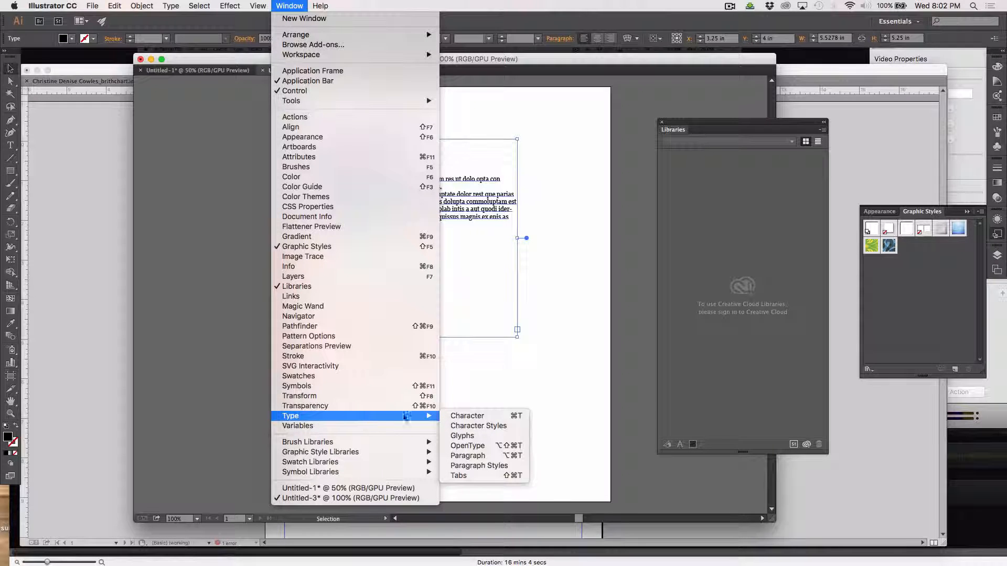
click(456, 471)
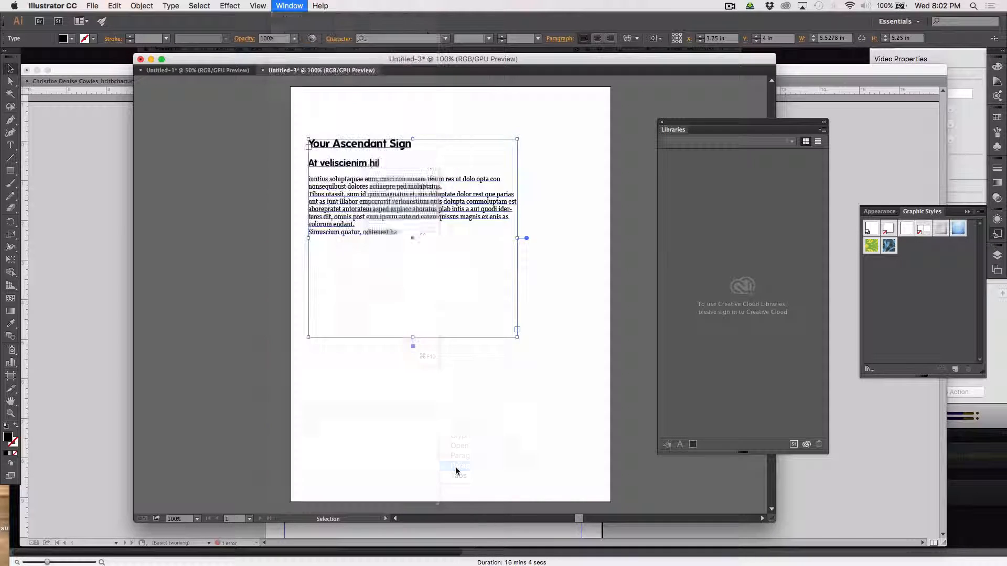
drag(392, 171, 579, 83)
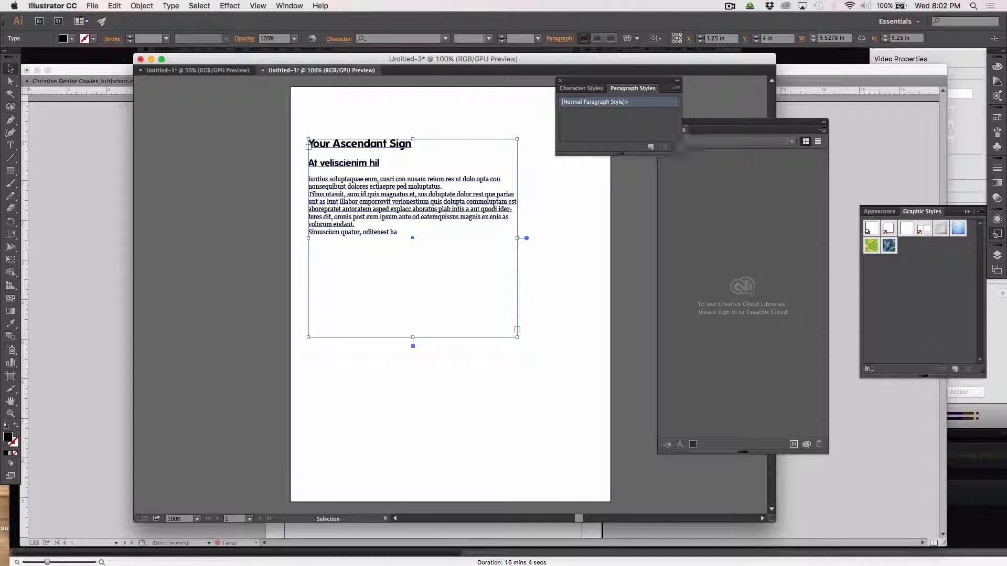
drag(680, 154, 745, 154)
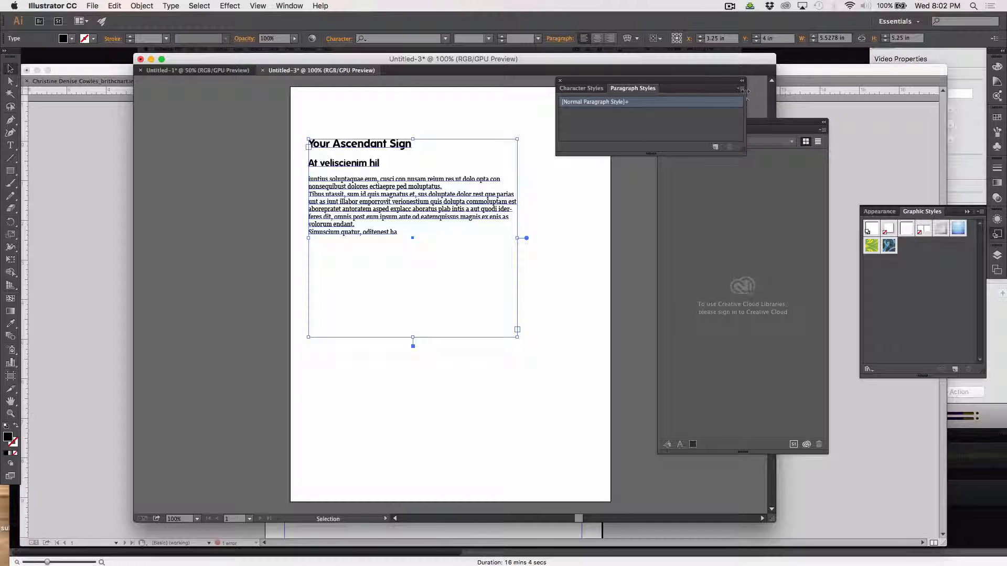
Try loading paragraph styles from Desktop/astrology_basics.indd, then dismiss the unknown-format warning.
click(742, 90)
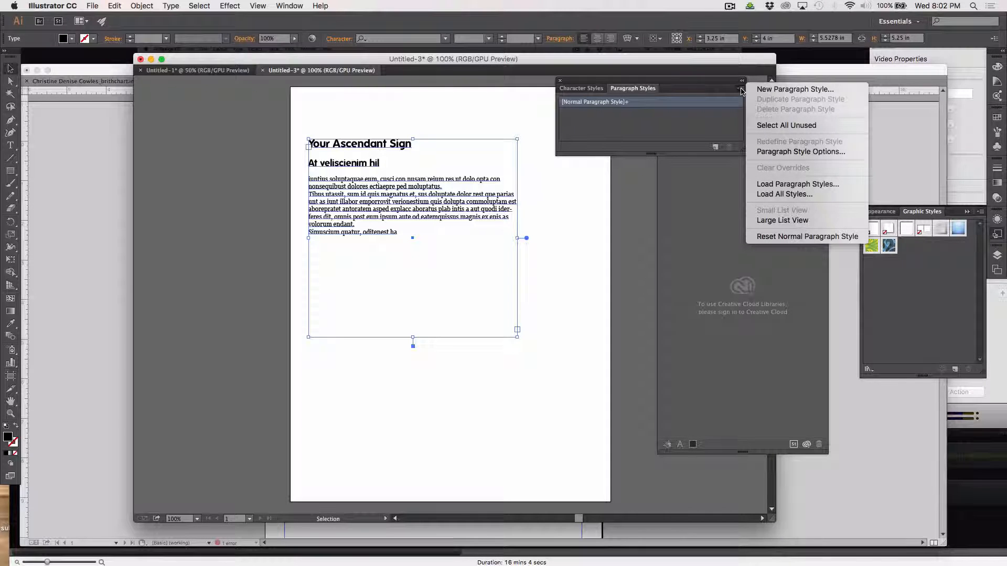
click(768, 184)
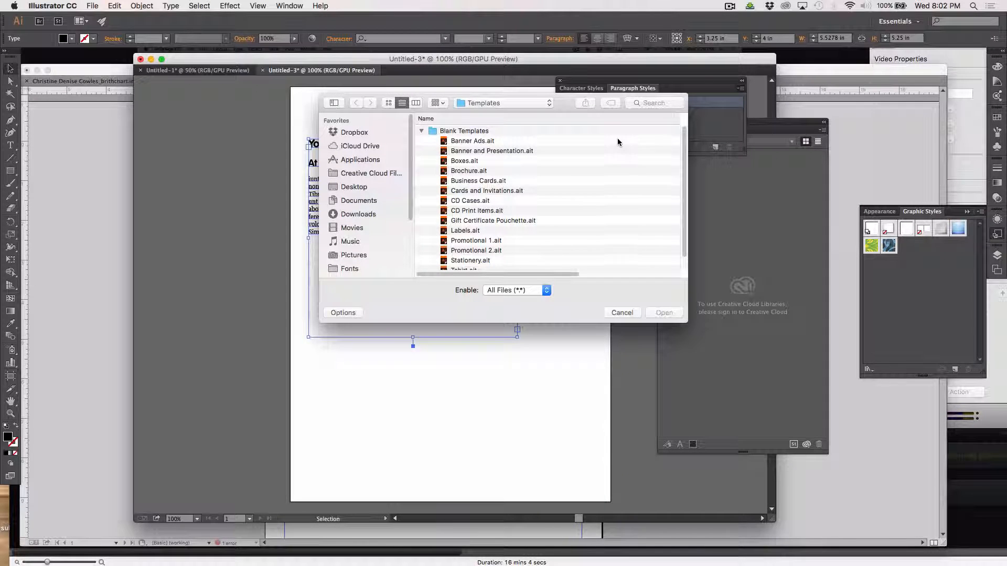
click(352, 188)
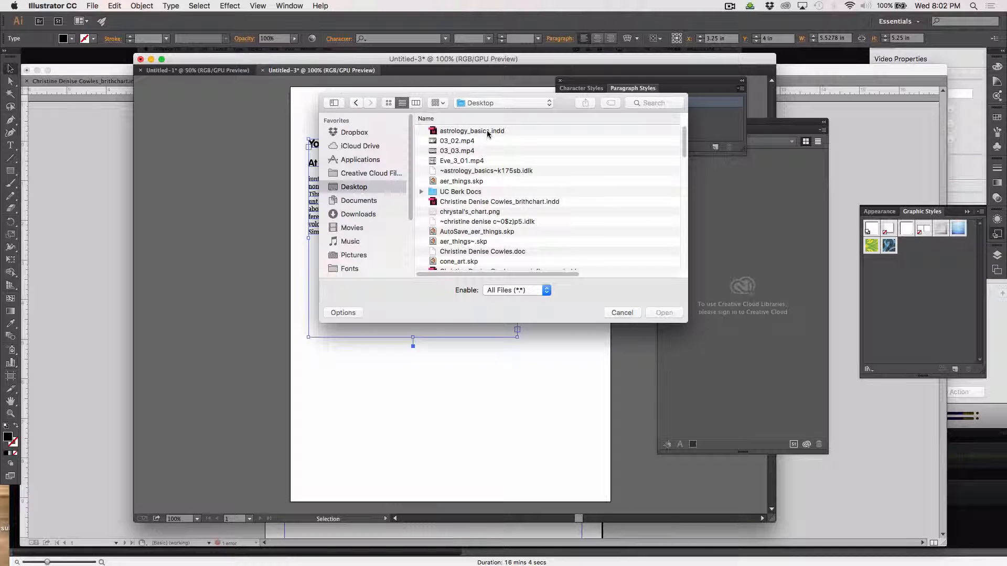
click(487, 132)
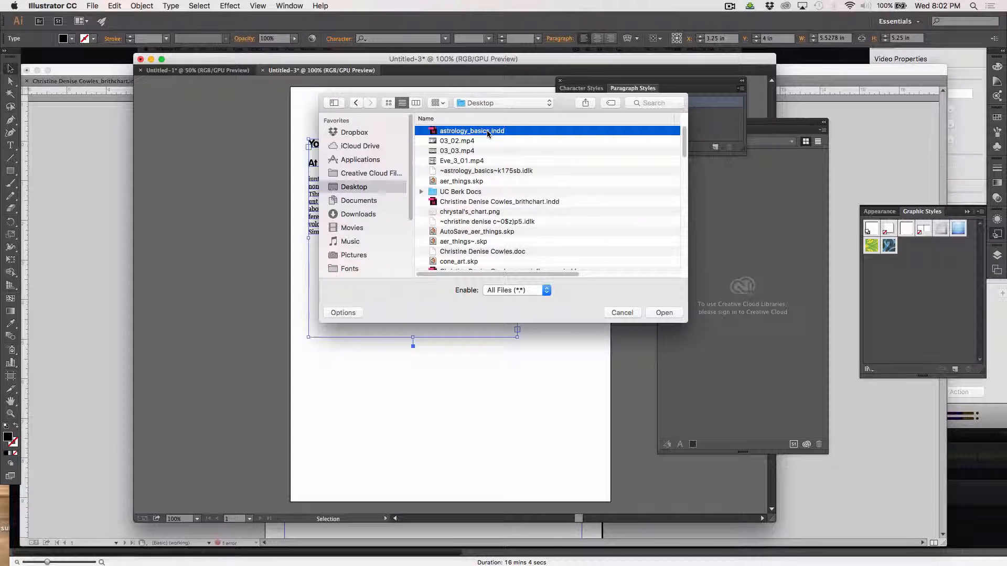
click(663, 312)
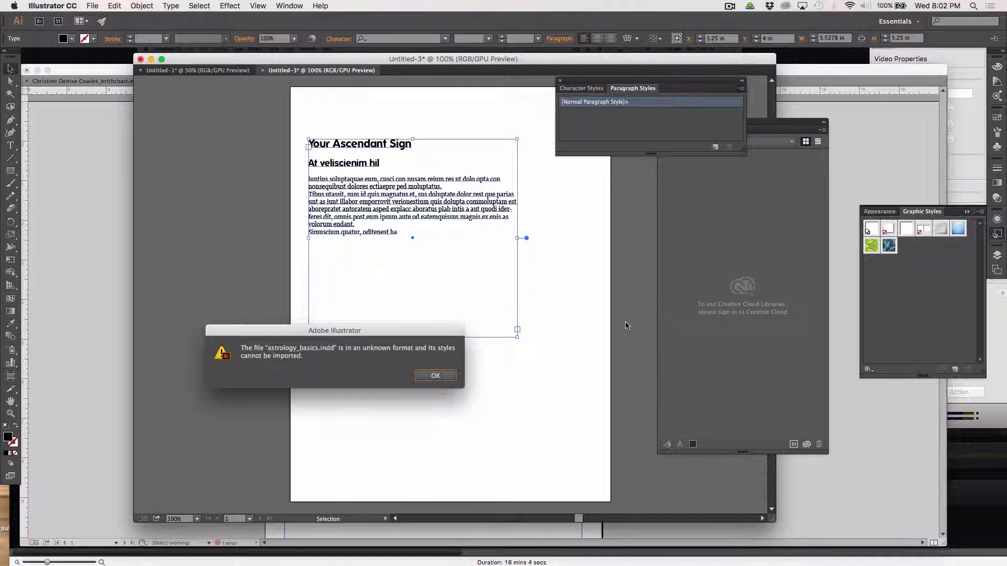
click(437, 376)
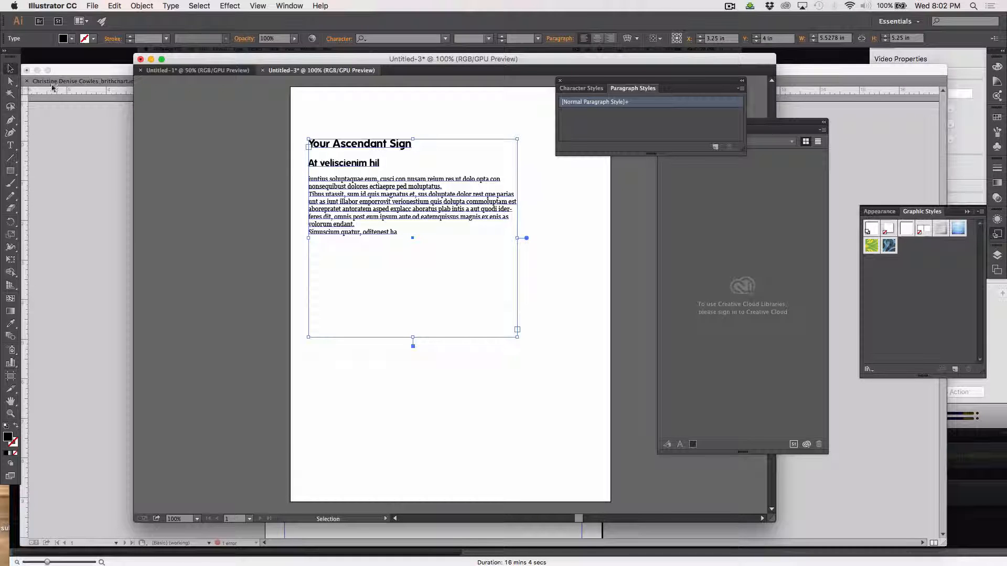
click(10, 146)
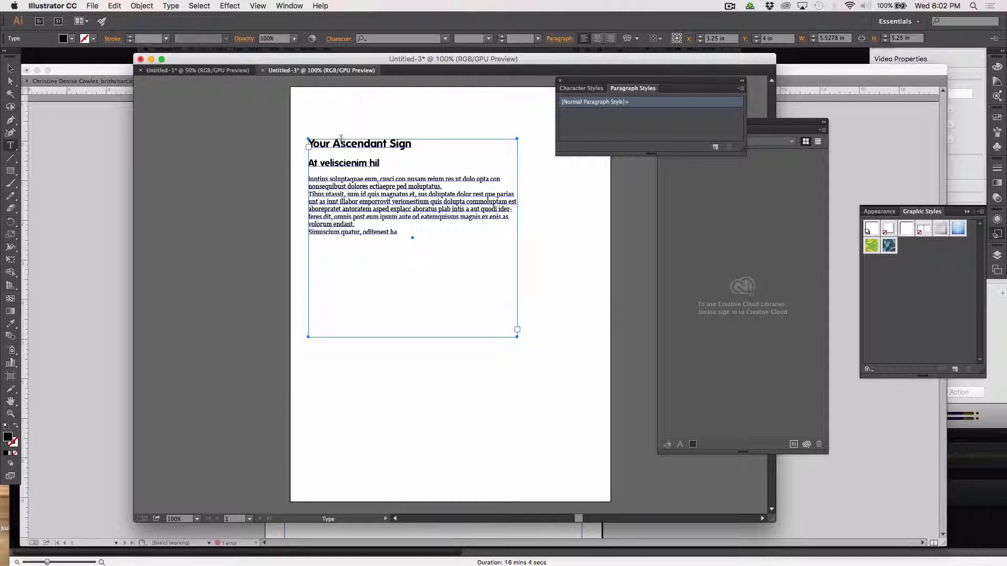
Create a 'big Header' paragraph style from the Your Ascendant Sign heading line.
triple_click(344, 143)
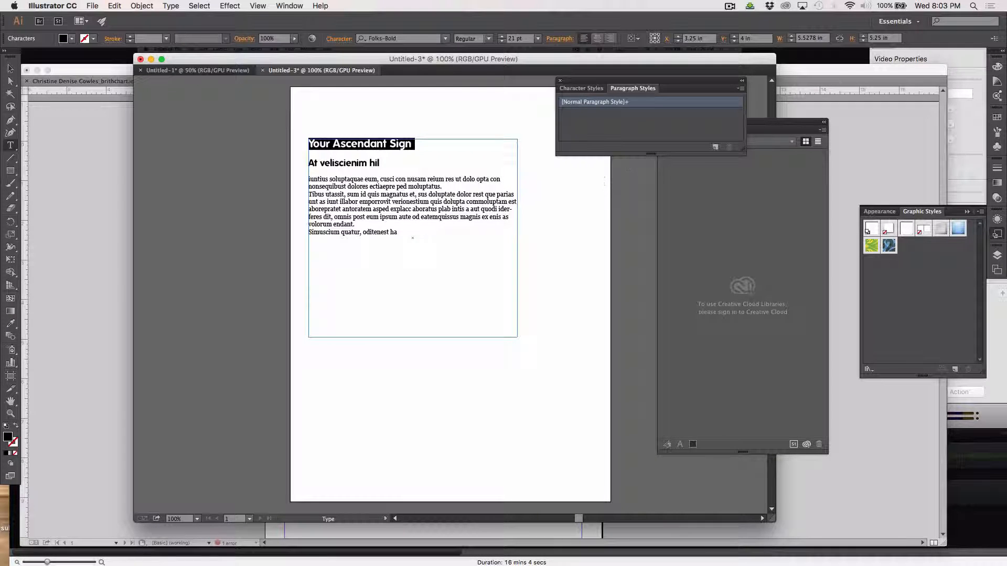
drag(743, 151, 749, 264)
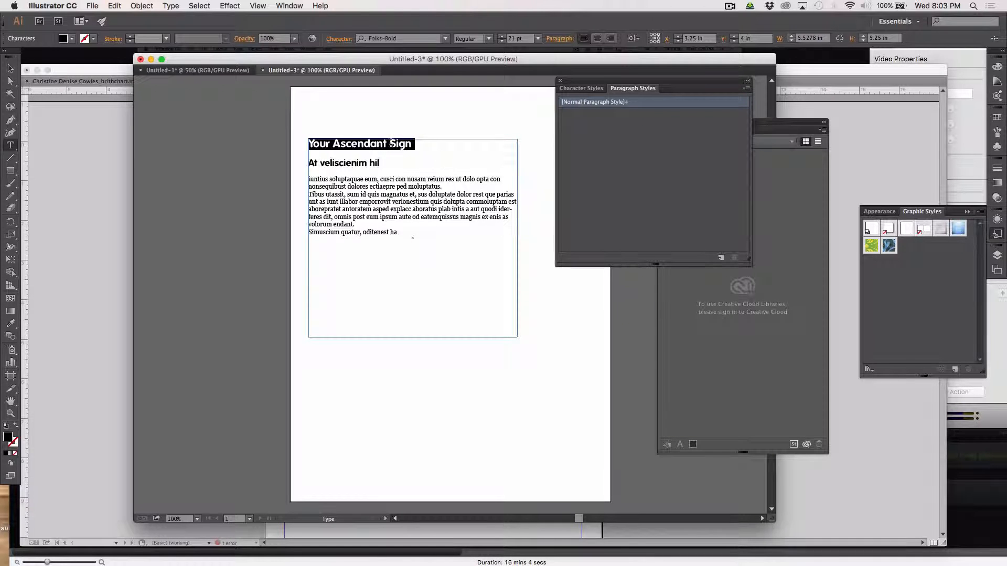
click(747, 89)
click(771, 90)
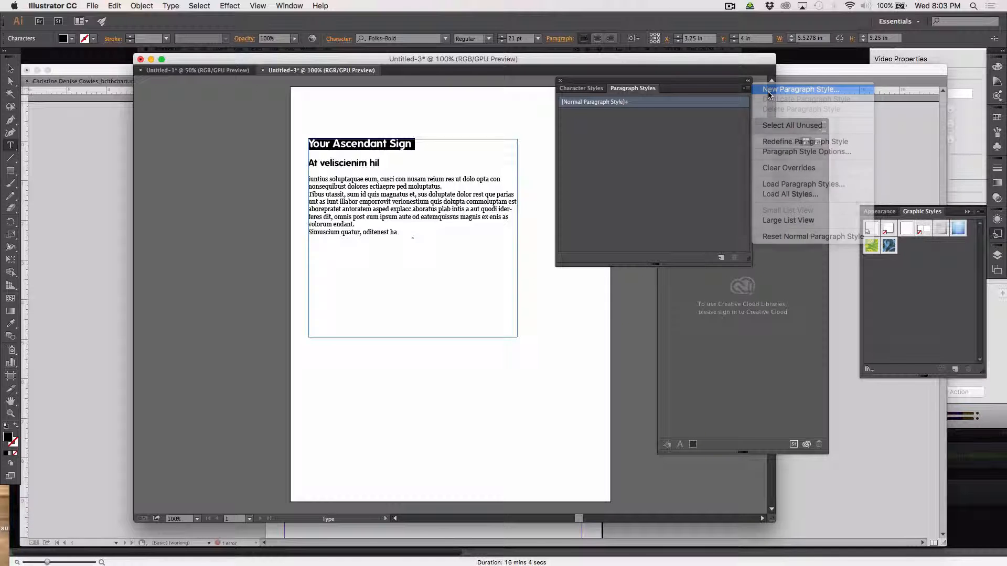
text(big Header)
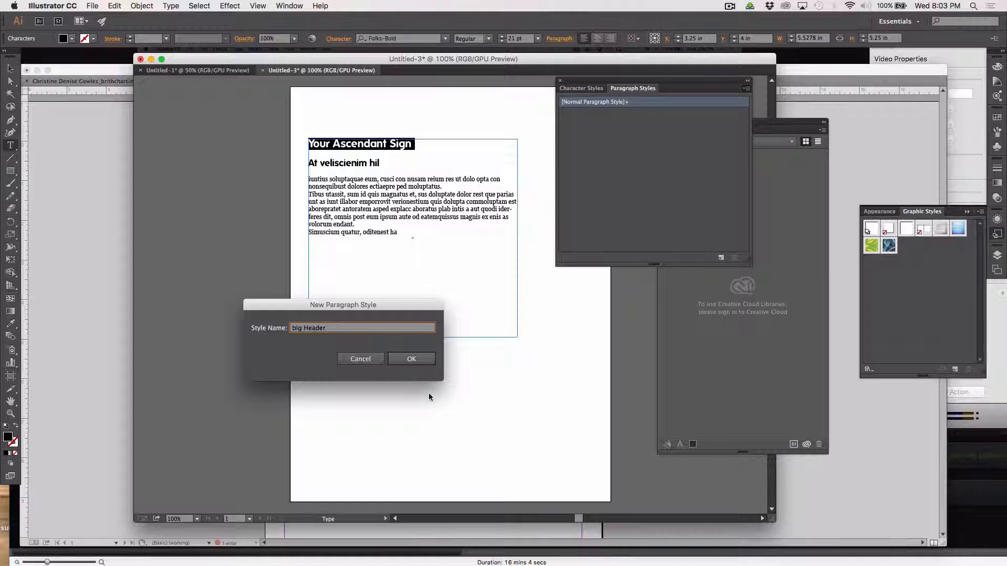
click(411, 359)
Create a 'header' paragraph style from the At veliscienim hil subheading.
double_click(356, 162)
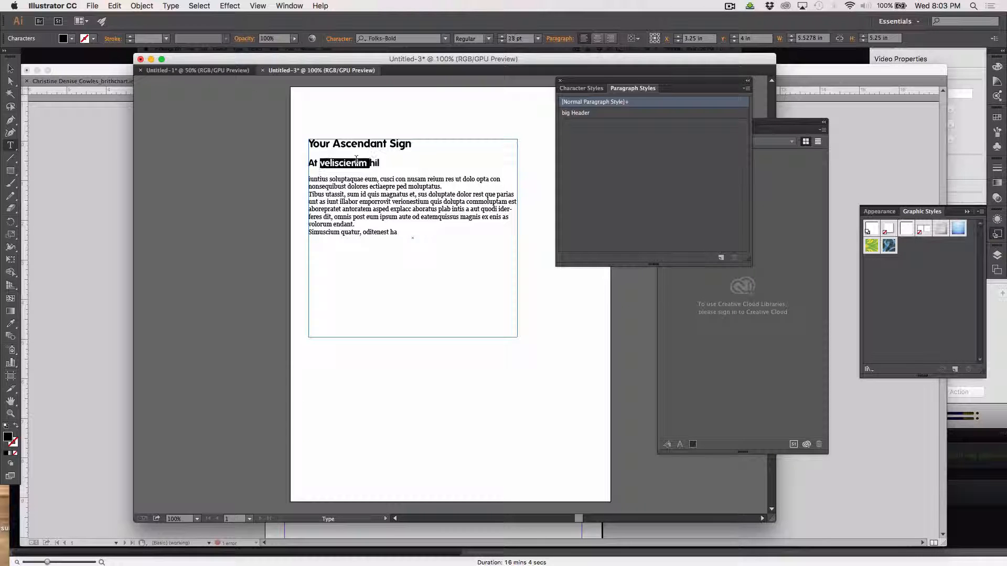
triple_click(356, 161)
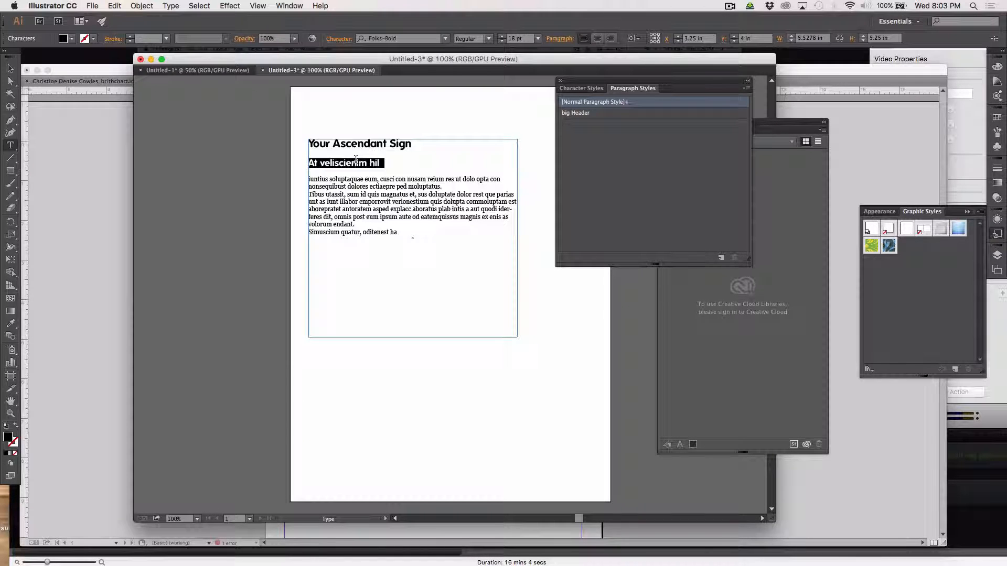
click(746, 88)
click(770, 90)
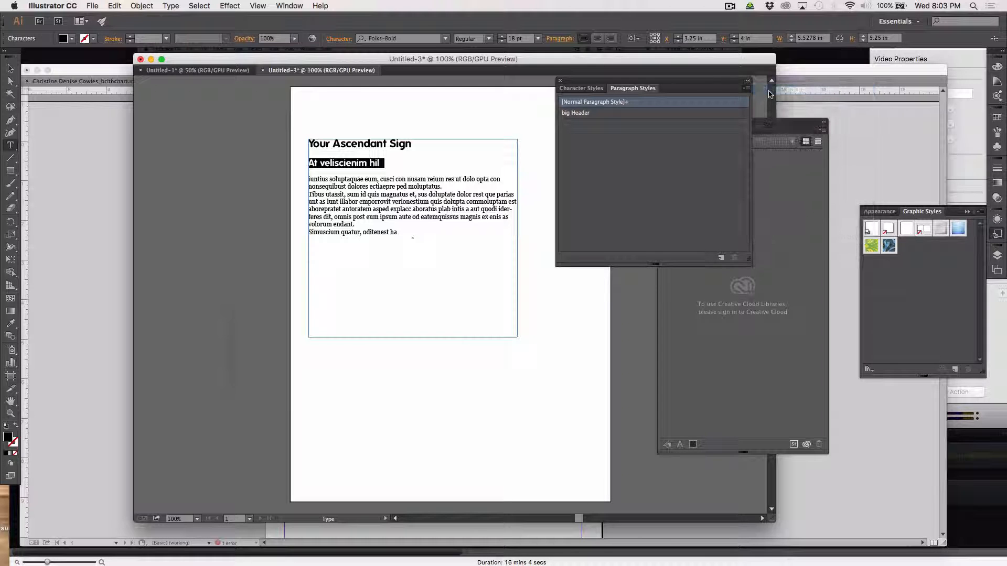
text(hea)
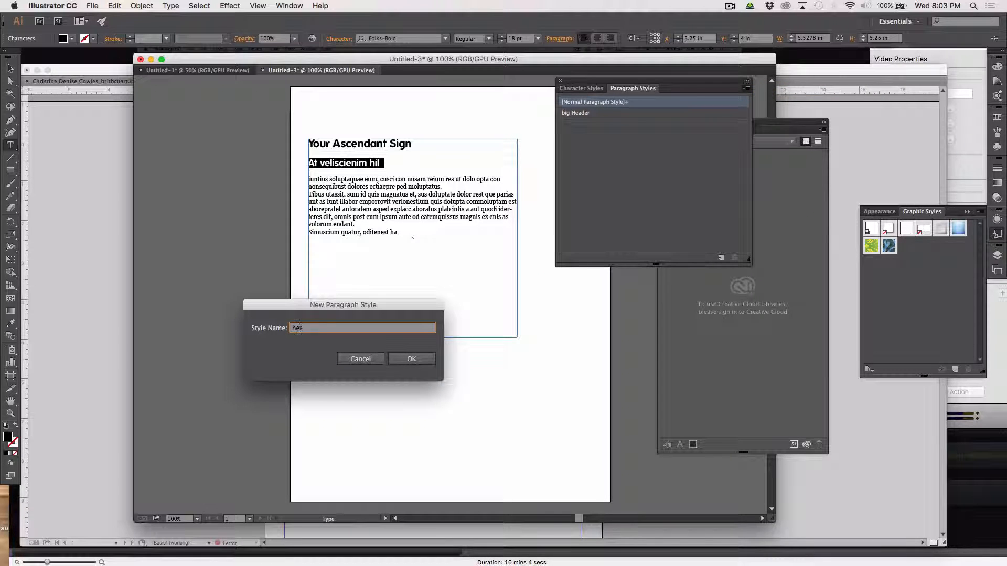
text(der)
click(414, 359)
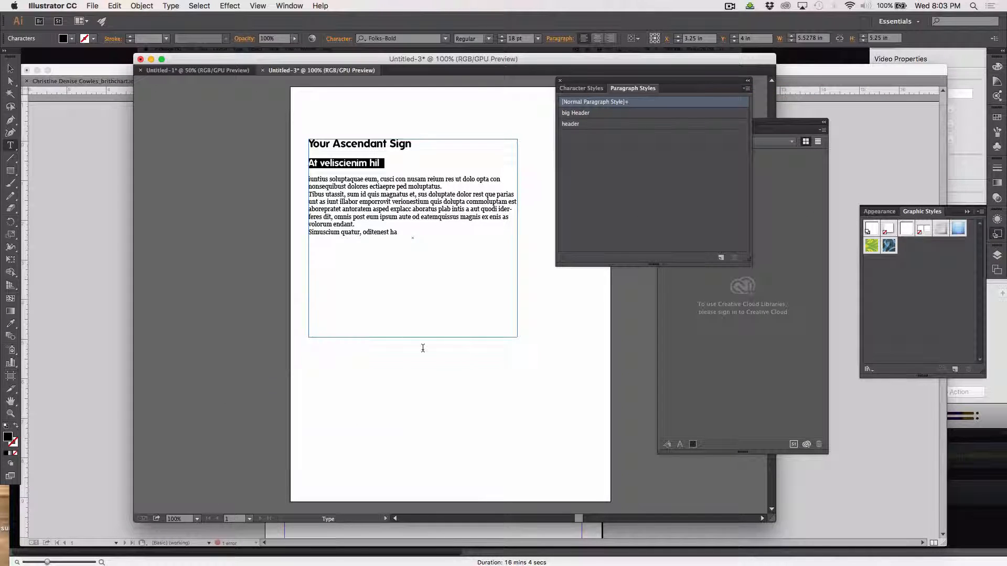
Create a 'body' paragraph style from the placeholder body text.
drag(348, 194, 368, 217)
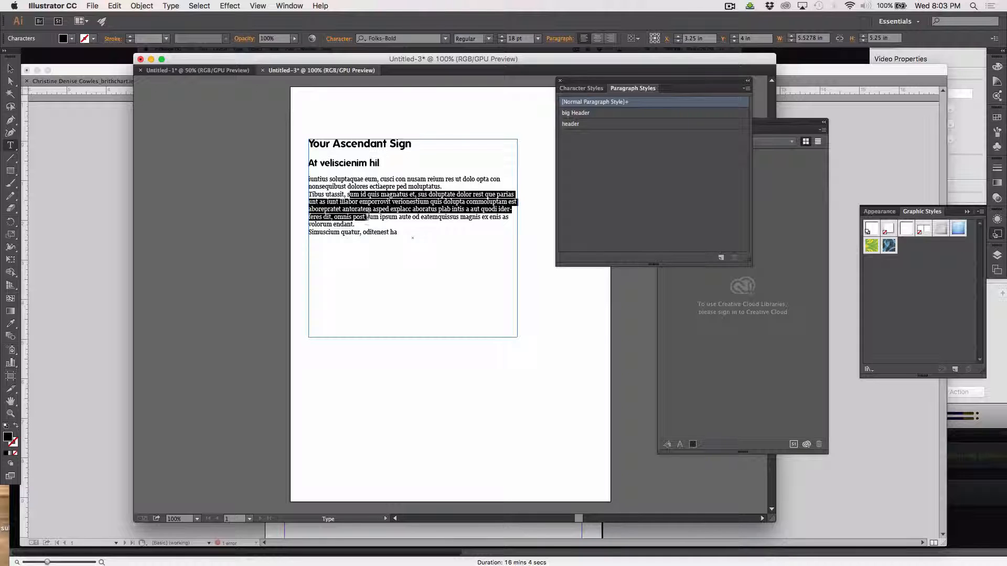
click(746, 89)
click(782, 90)
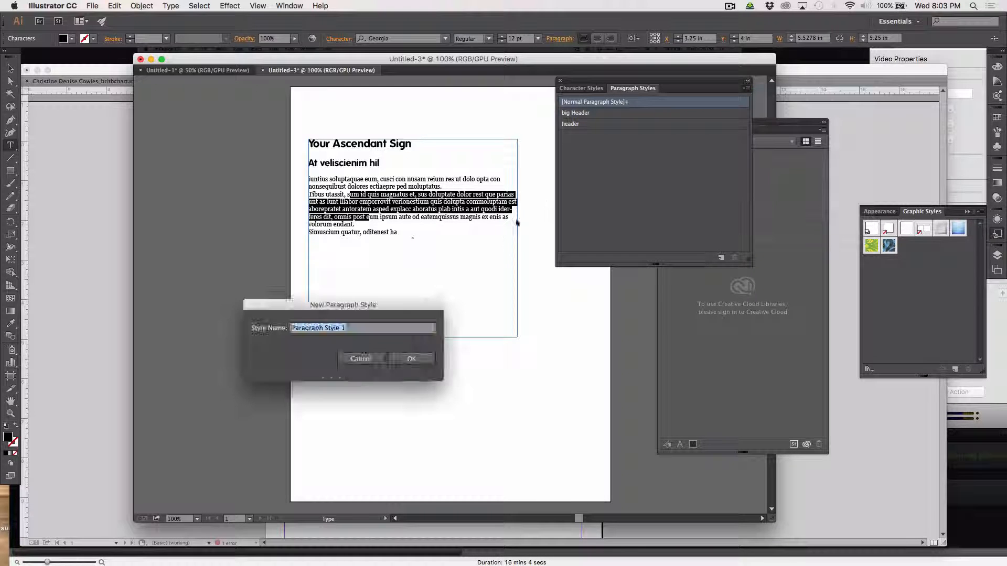
text(bod)
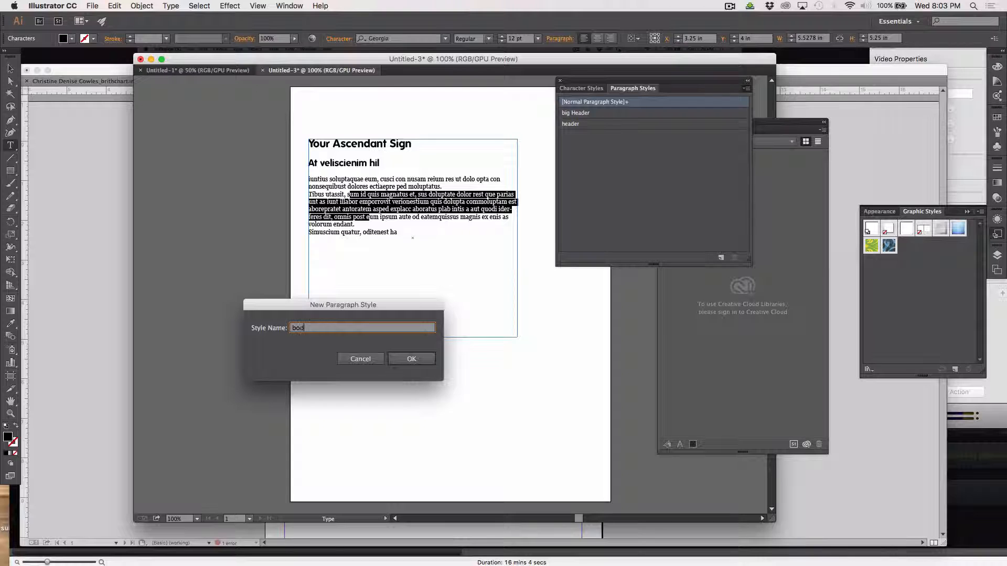
text(y)
key(Return)
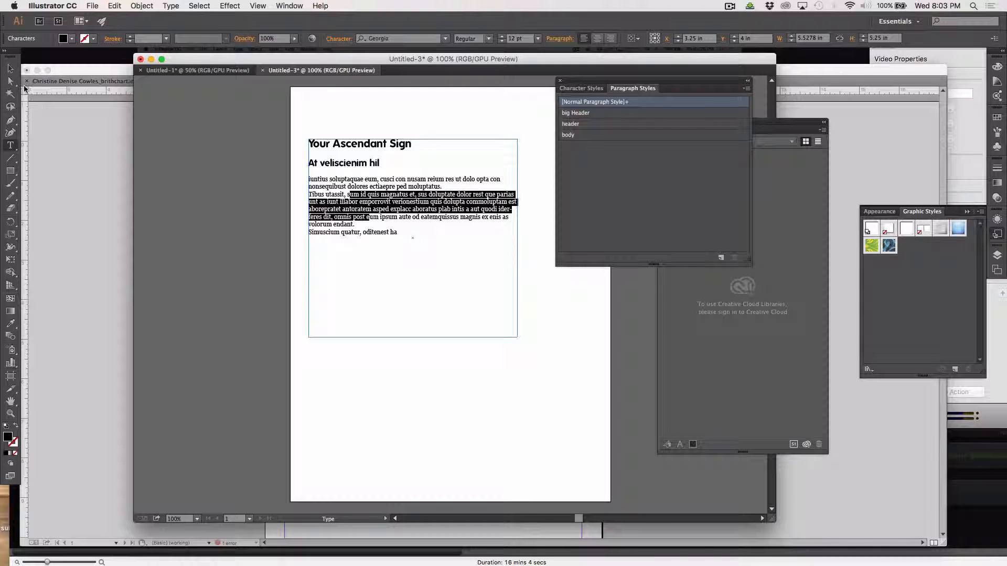
Delete the sample text frame and switch over to OpenOffice Writer.
click(10, 68)
key(Delete)
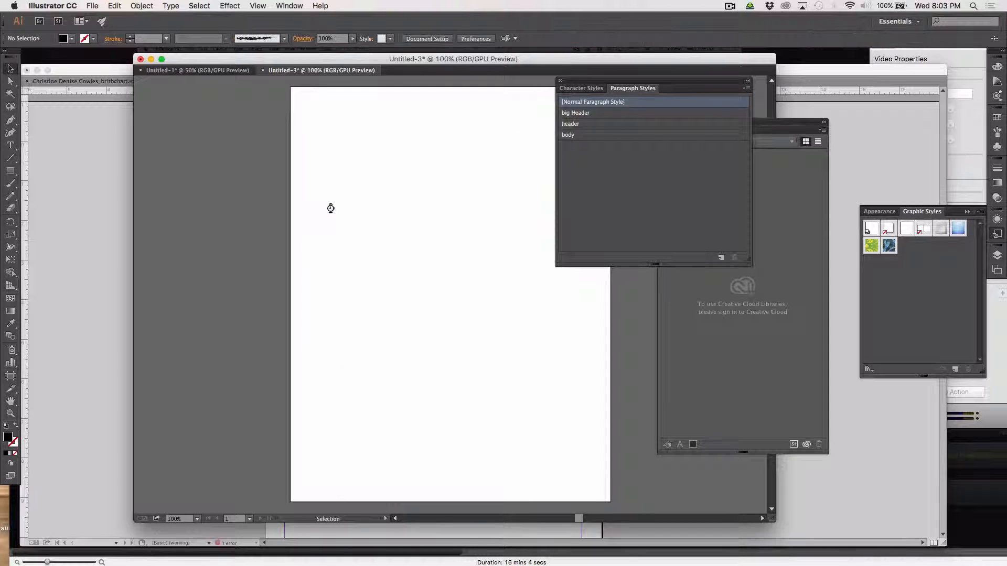
scroll(462, 230, right, 3)
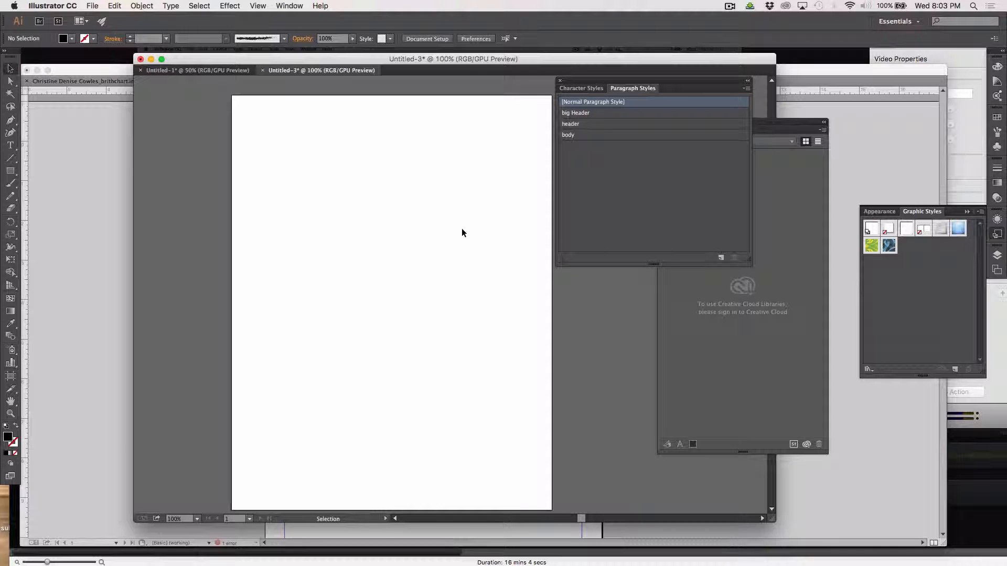
scroll(461, 229, right, 1)
key(super+Tab)
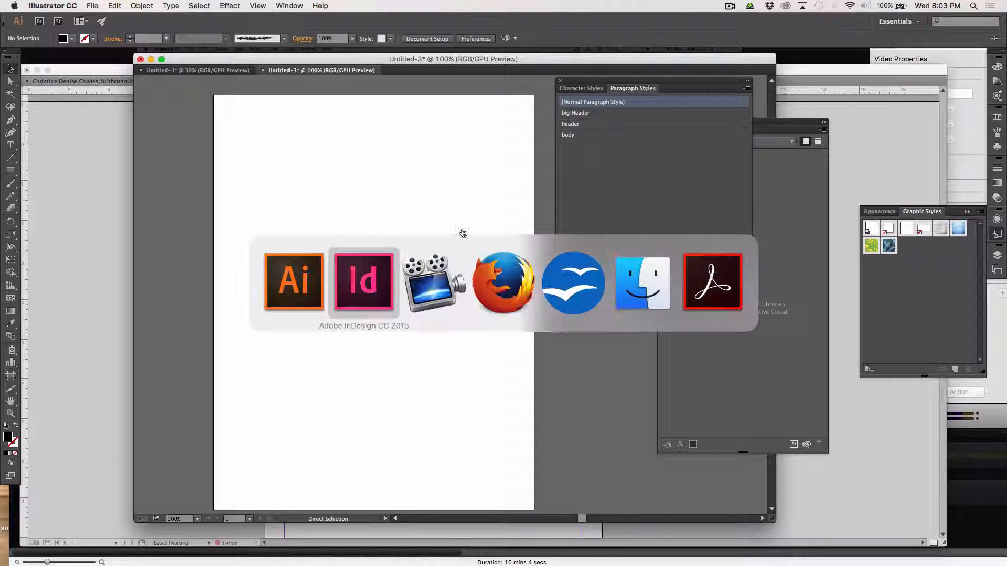
key(super+Tab)
key(super+Tab)
key(super+Tab)
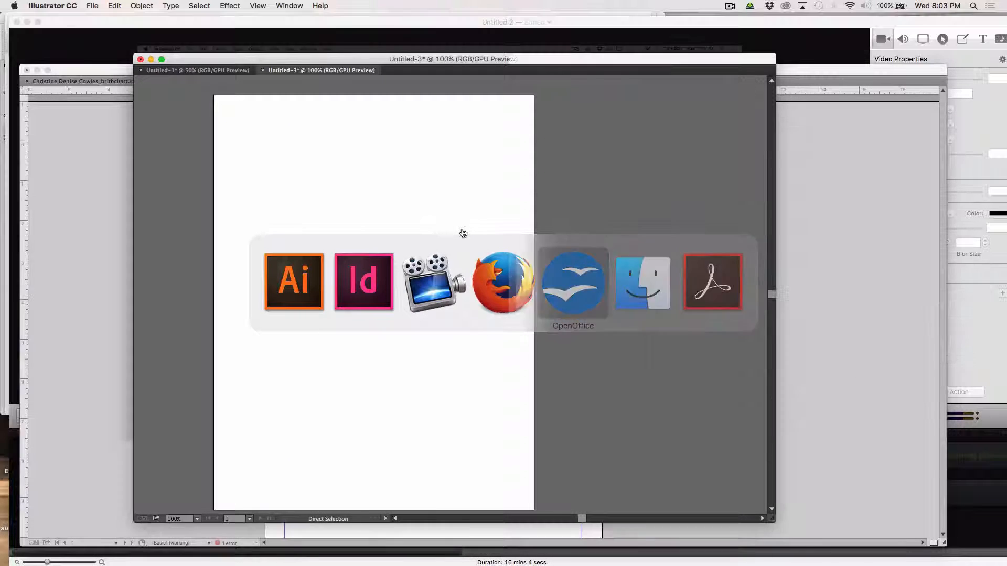
Enlarge the house_of_Zodia.odt Writer window to show three pages per row, then return to InDesign.
scroll(393, 230, up, 5)
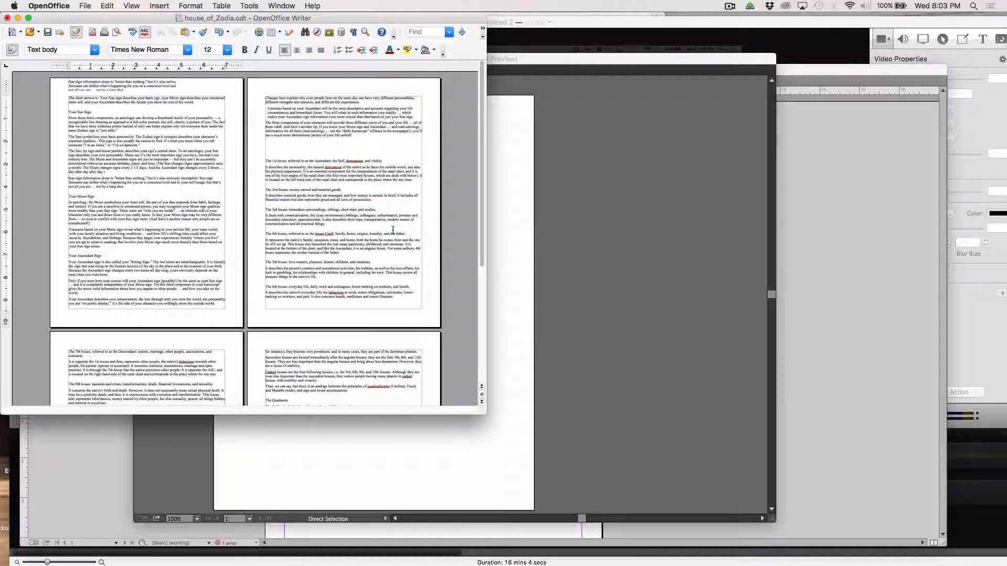
drag(579, 544, 644, 563)
click(282, 5)
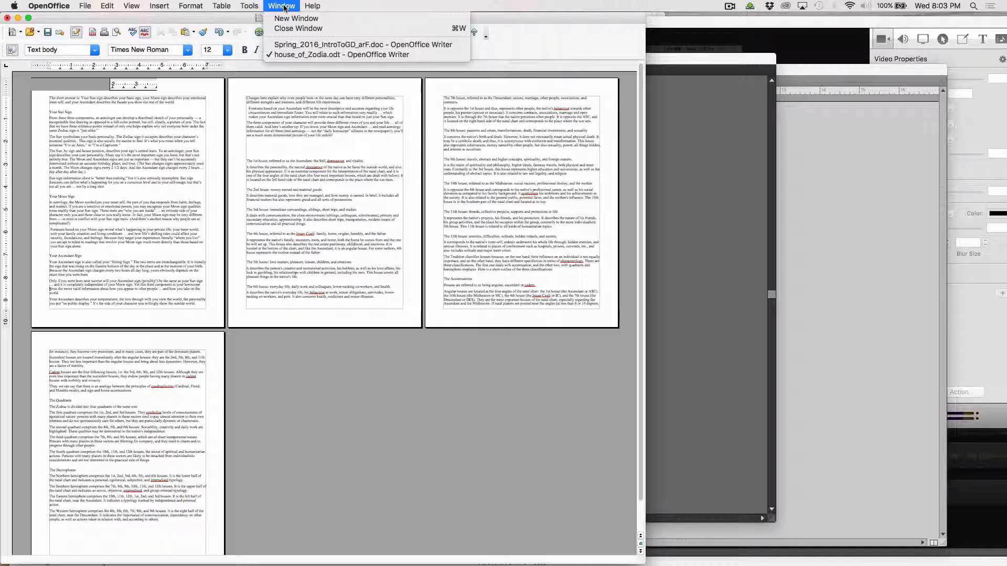
key(super+Tab)
key(super+Tab)
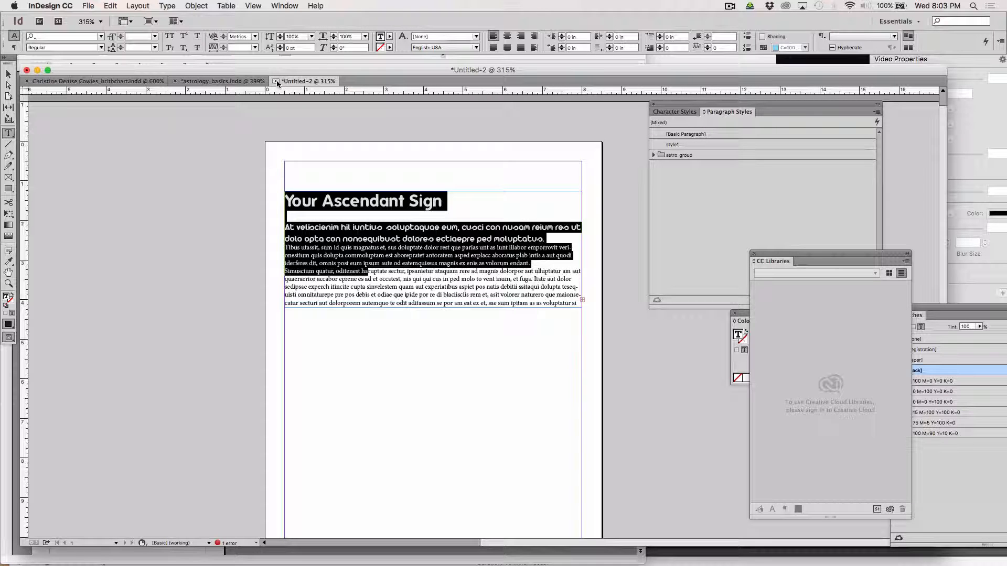
Close Untitled-2 without saving and bring the birth chart document to the front.
click(276, 81)
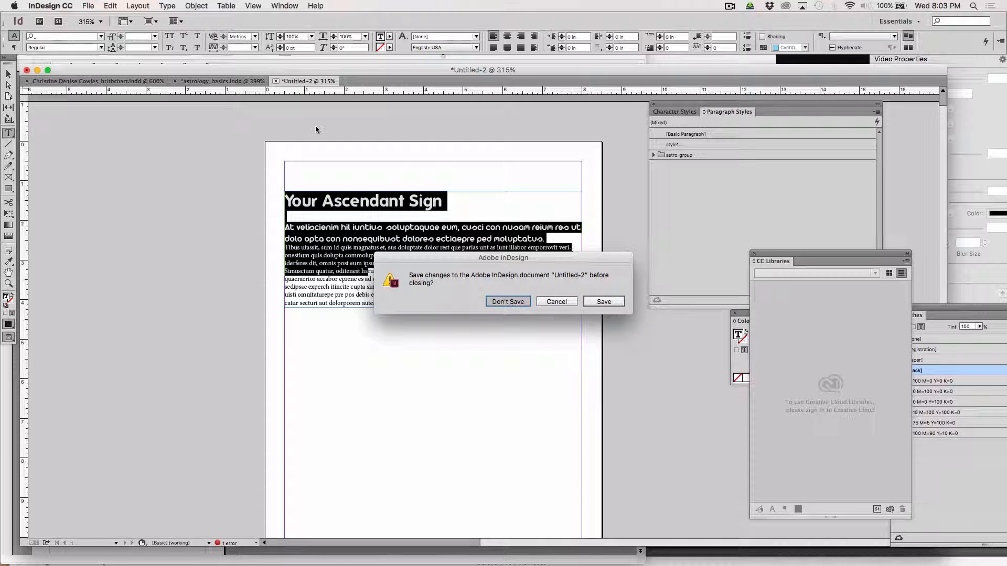
key(d)
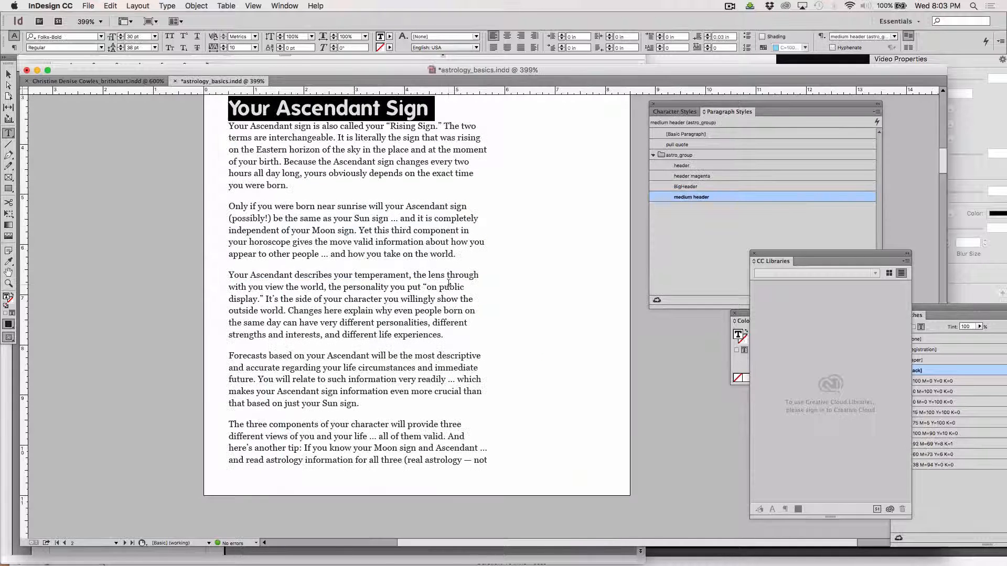
click(97, 82)
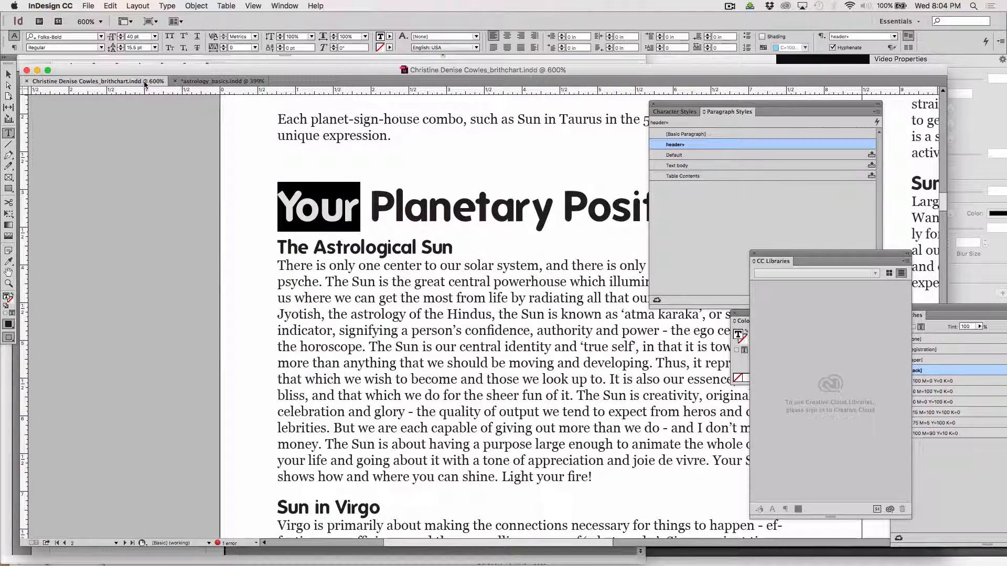
Draw a new text frame near the top of the birth chart's first page.
scroll(274, 194, up, 10)
scroll(273, 194, right, 5)
scroll(274, 194, down, 3)
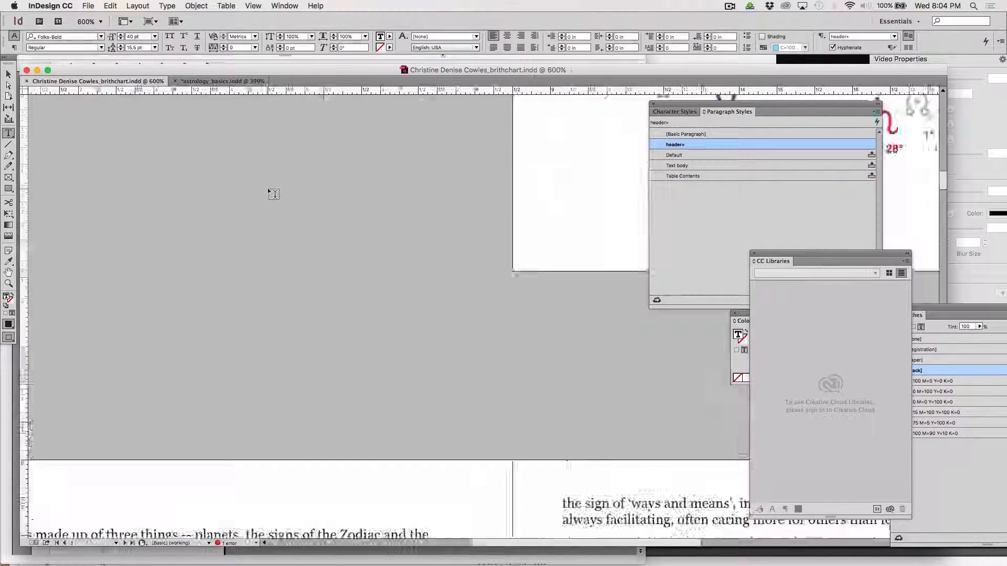
scroll(273, 194, up, 8)
scroll(273, 194, right, 5)
scroll(274, 194, up, 15)
scroll(274, 195, left, 5)
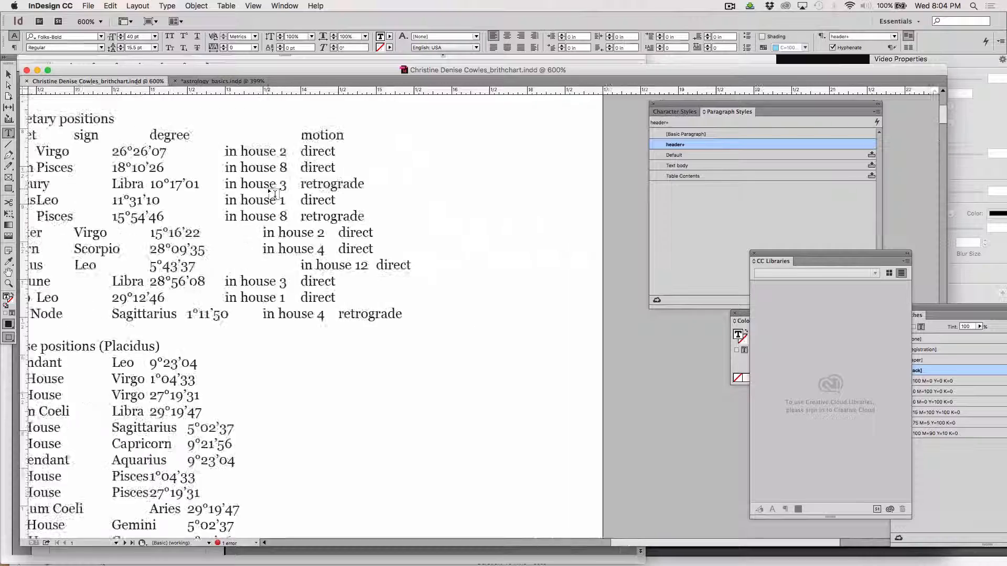
scroll(273, 194, right, 1)
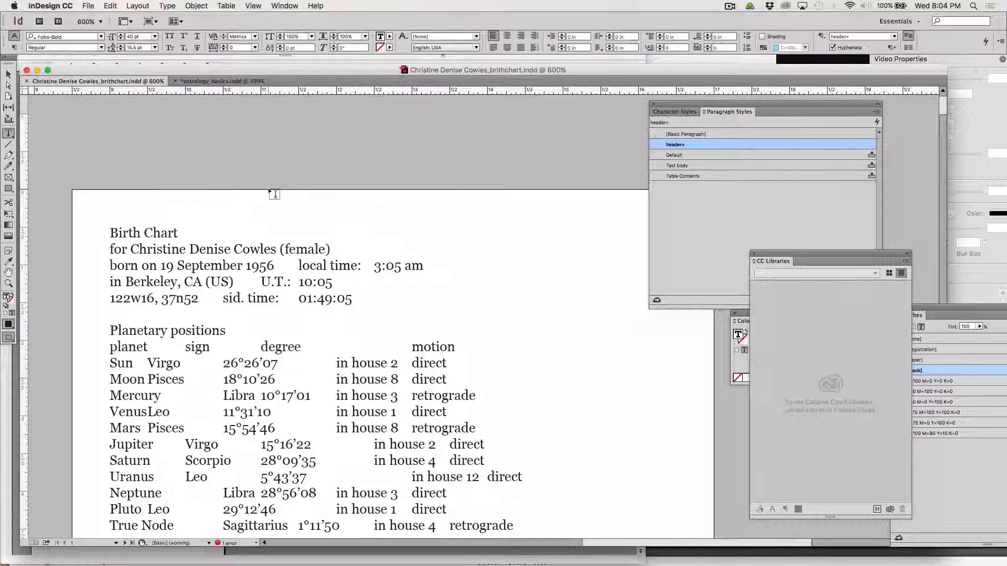
drag(327, 159, 337, 151)
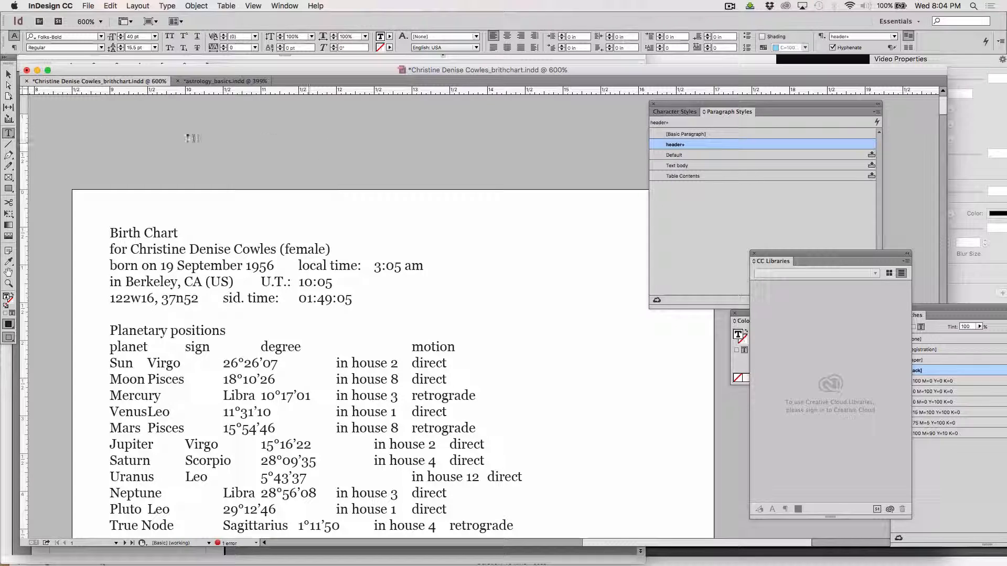
Zoom out across the birth chart pages, then zoom in closely on the Birth Chart header.
click(9, 74)
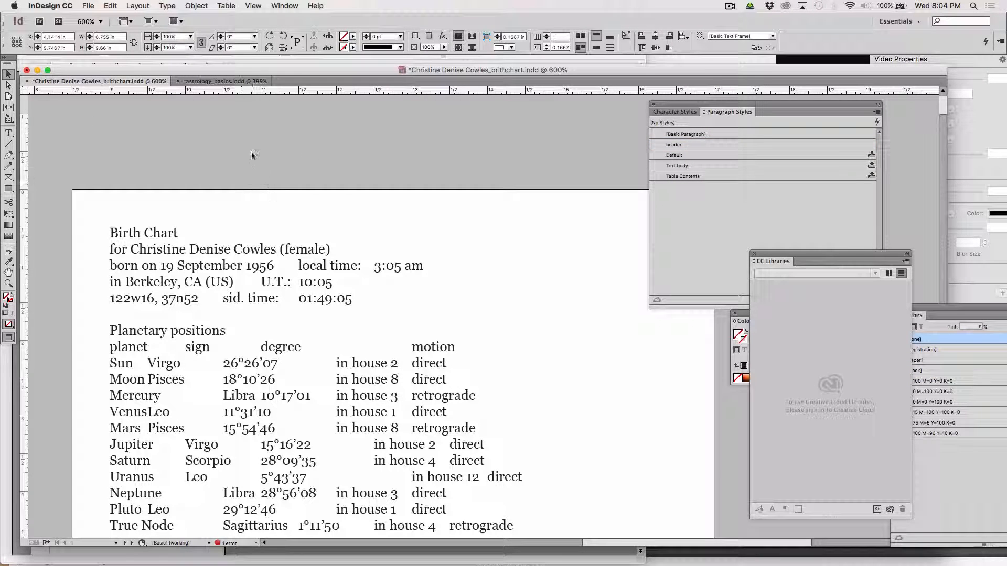
click(8, 284)
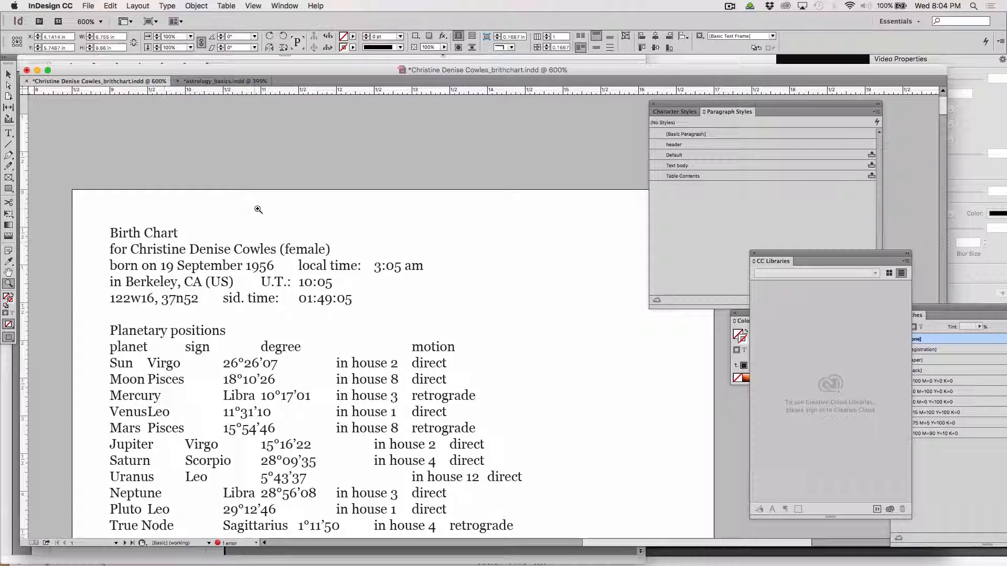
alt+click(258, 209)
alt+click(258, 210)
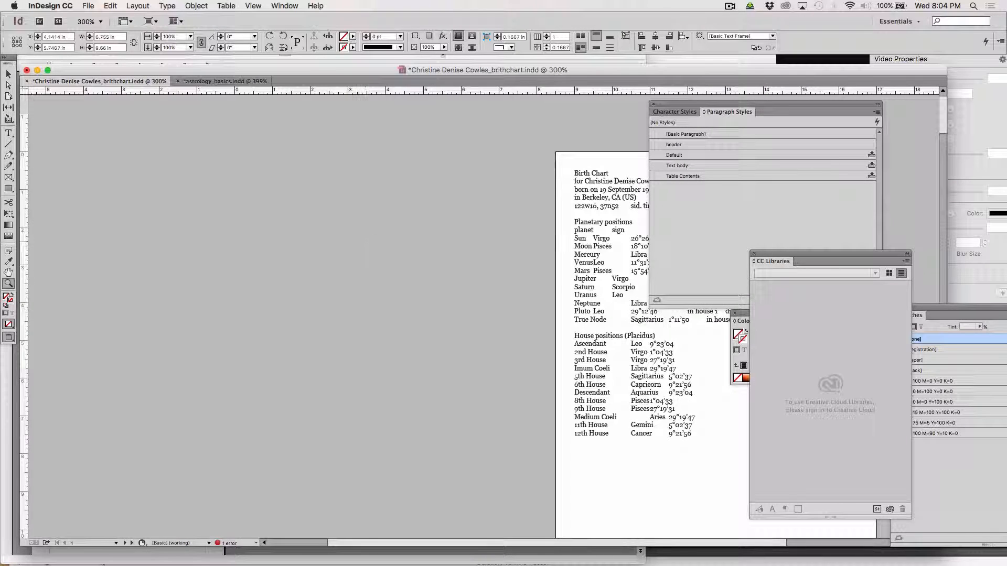
alt+click(540, 300)
scroll(551, 326, down, 5)
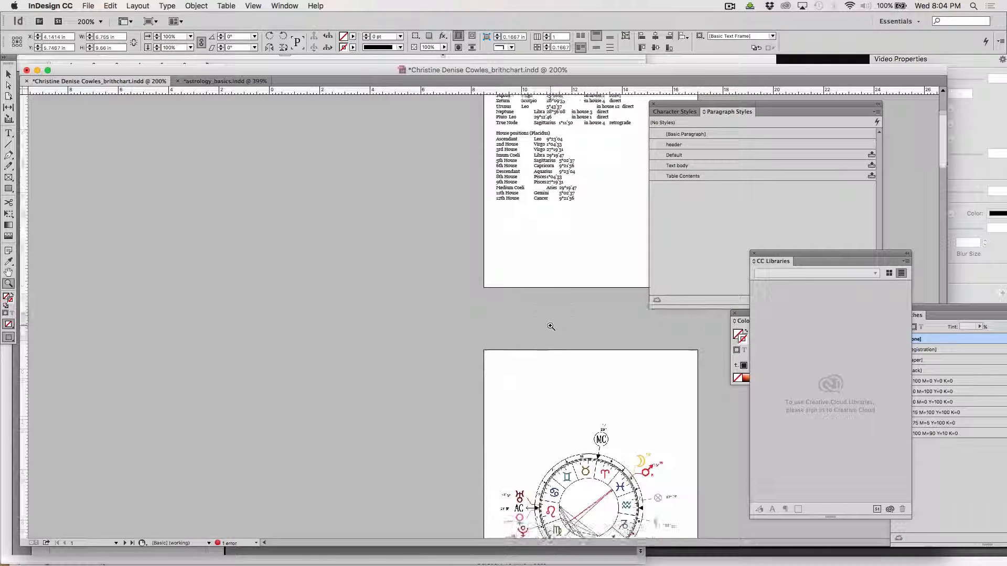
scroll(551, 326, down, 10)
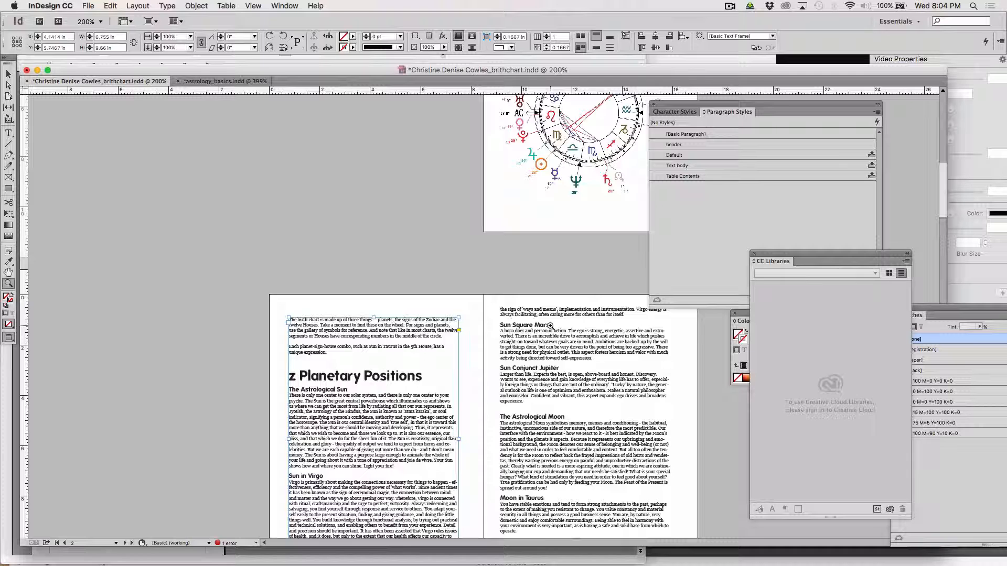
scroll(550, 326, up, 15)
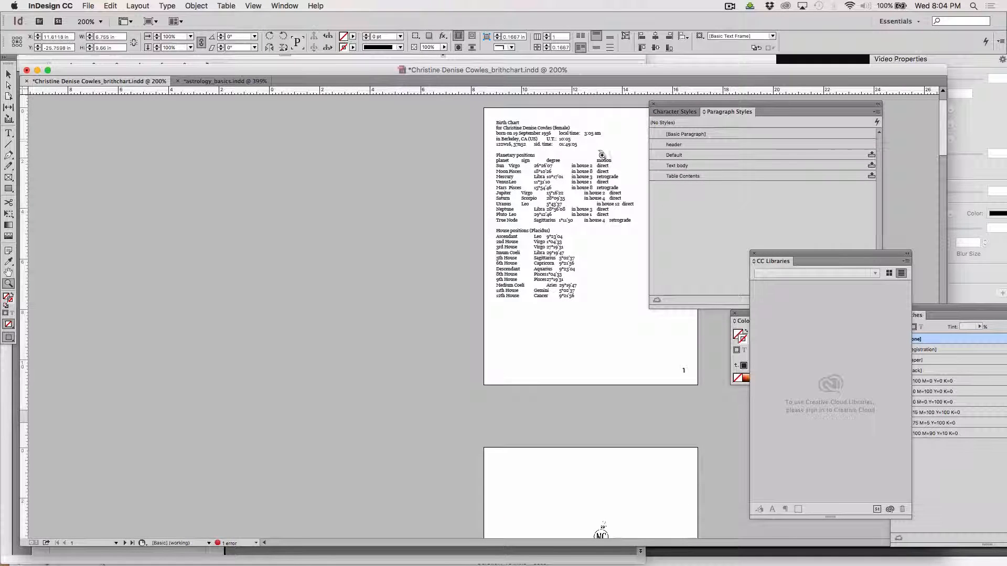
drag(602, 155, 479, 101)
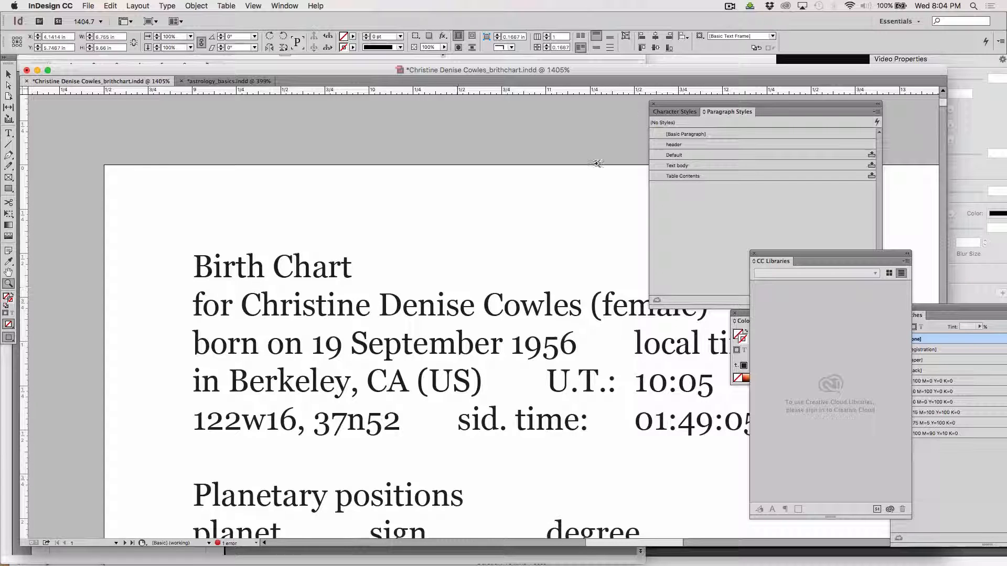
Move the Styles and CC Libraries panels lower to uncover the Pages, Color and Swatches panels.
drag(670, 104, 569, 457)
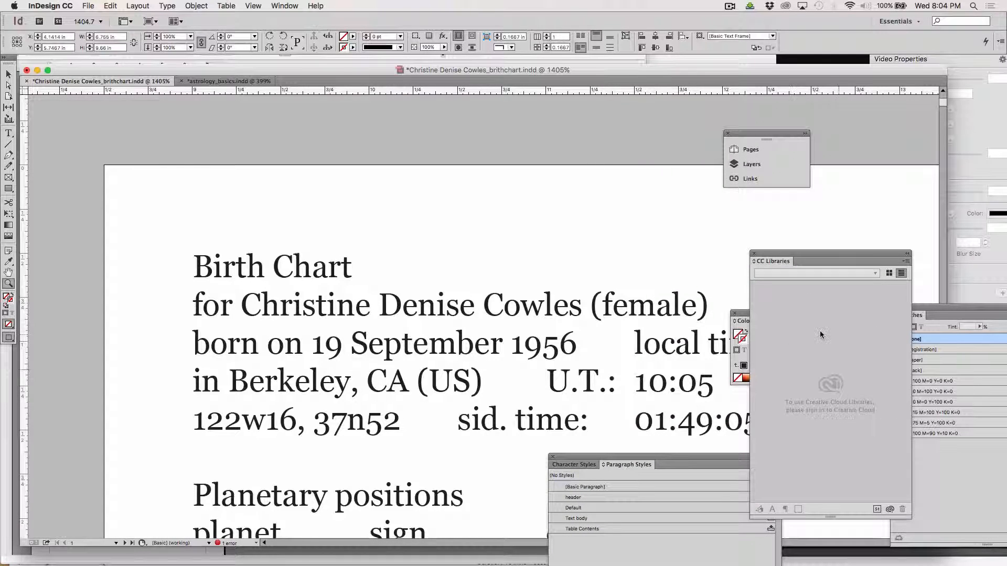
mouse_move(766, 258)
mouse_down()
mouse_move(886, 265)
mouse_move(895, 472)
mouse_up()
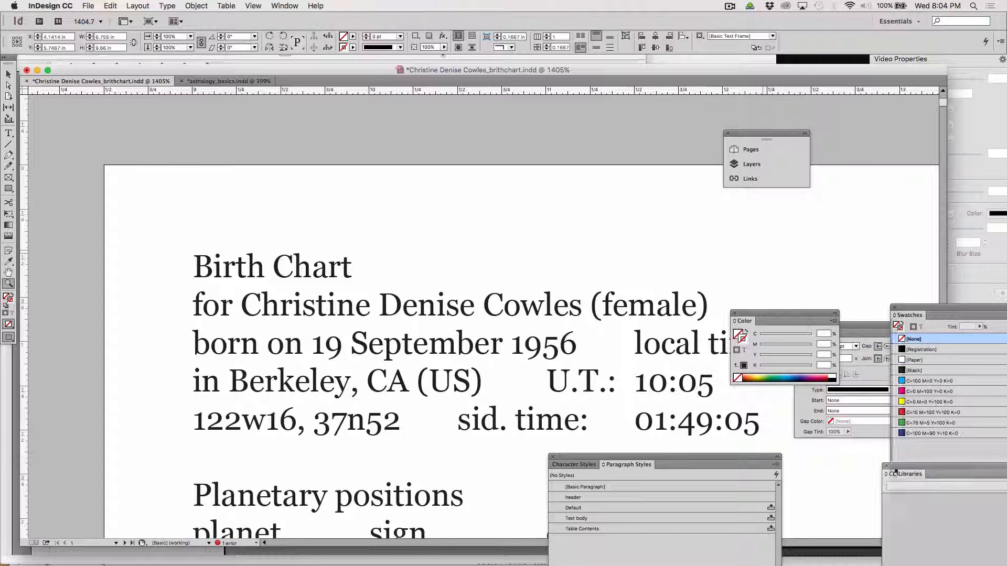
click(9, 133)
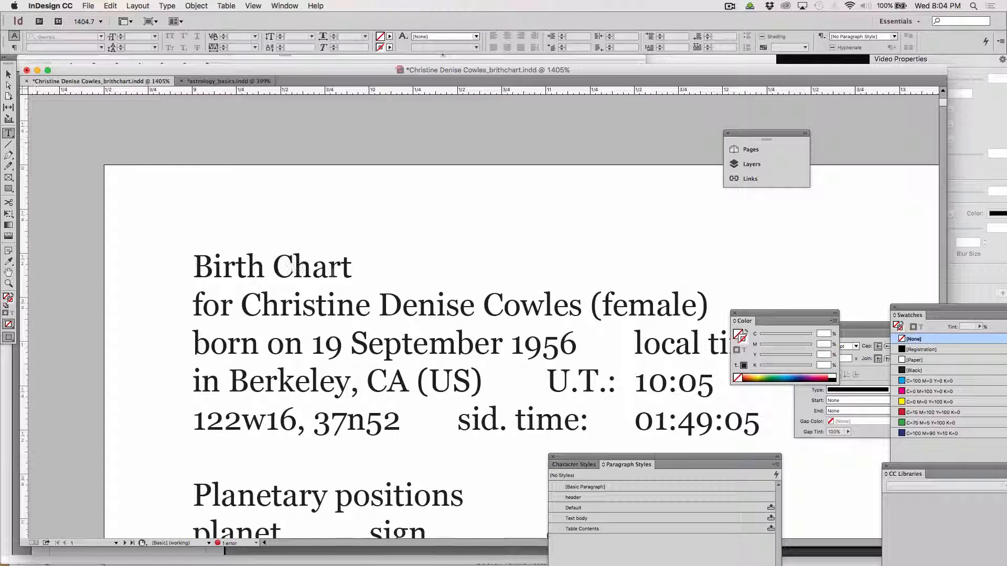
Copy the five-line birth details header, from Birth Chart through the birth time, to the clipboard.
drag(758, 423, 183, 256)
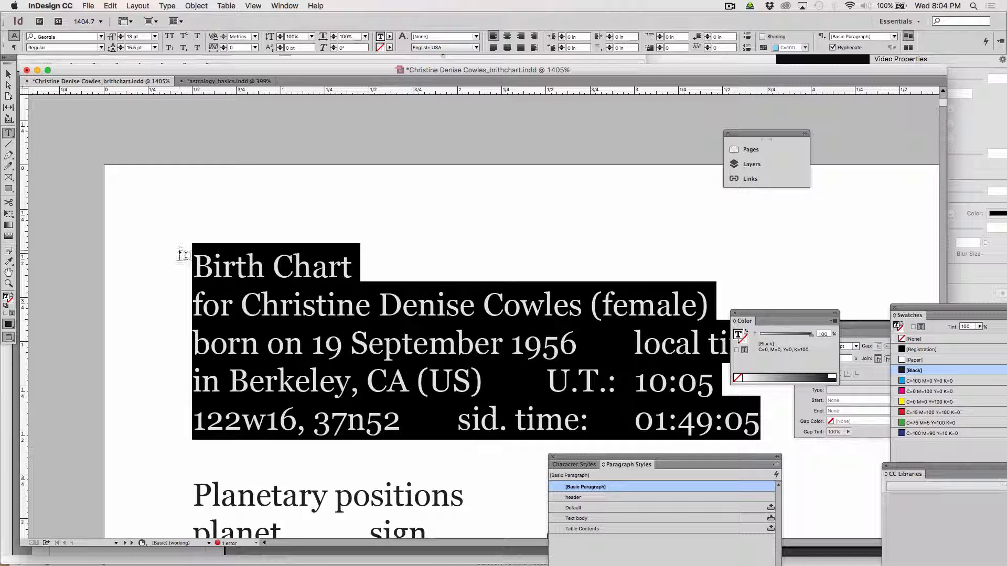
click(111, 6)
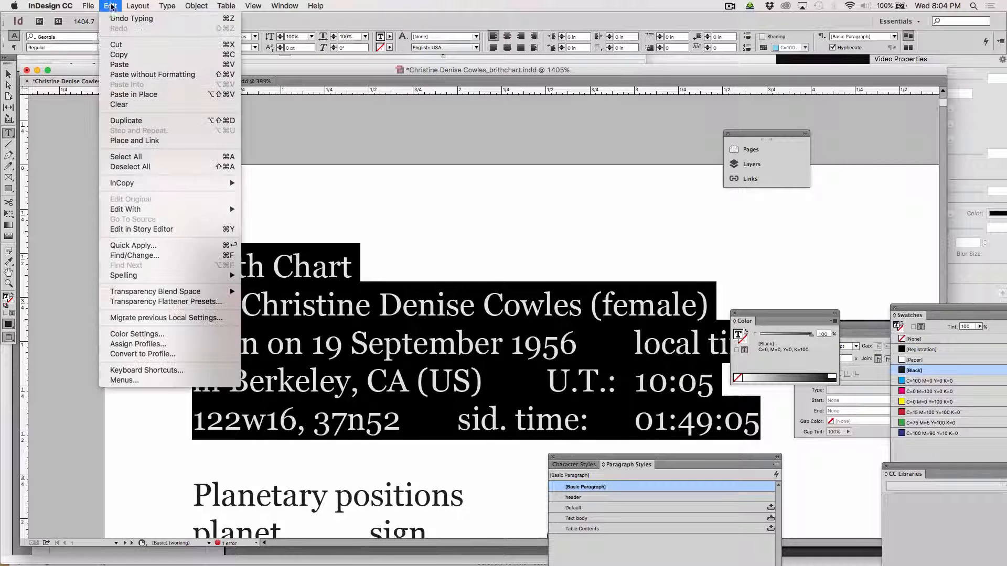
click(119, 55)
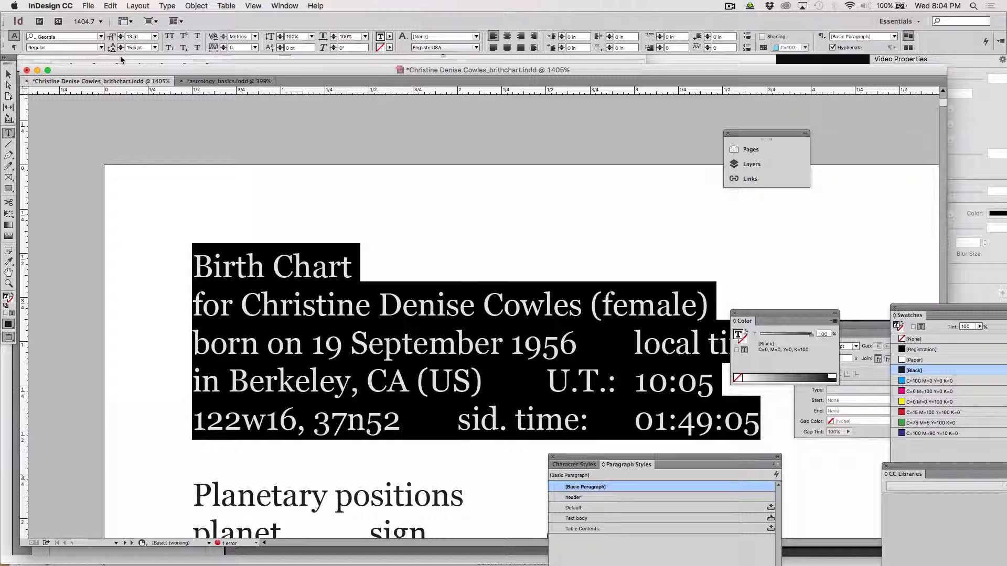
key(super+Tab)
key(super+Tab)
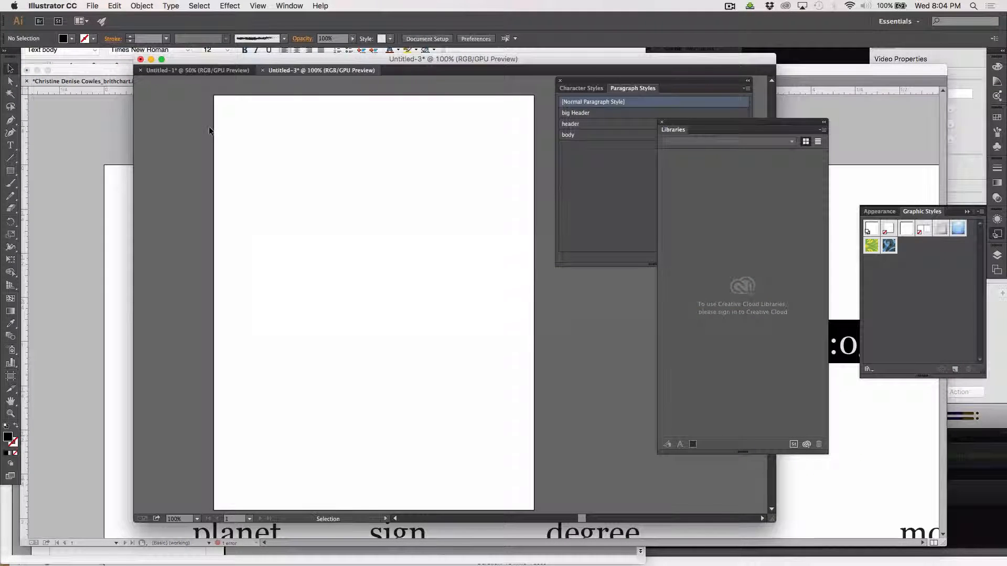
Zoom the blank artboard to 150% and enlarge the Untitled-3 window in normal screen mode.
key(super+equal)
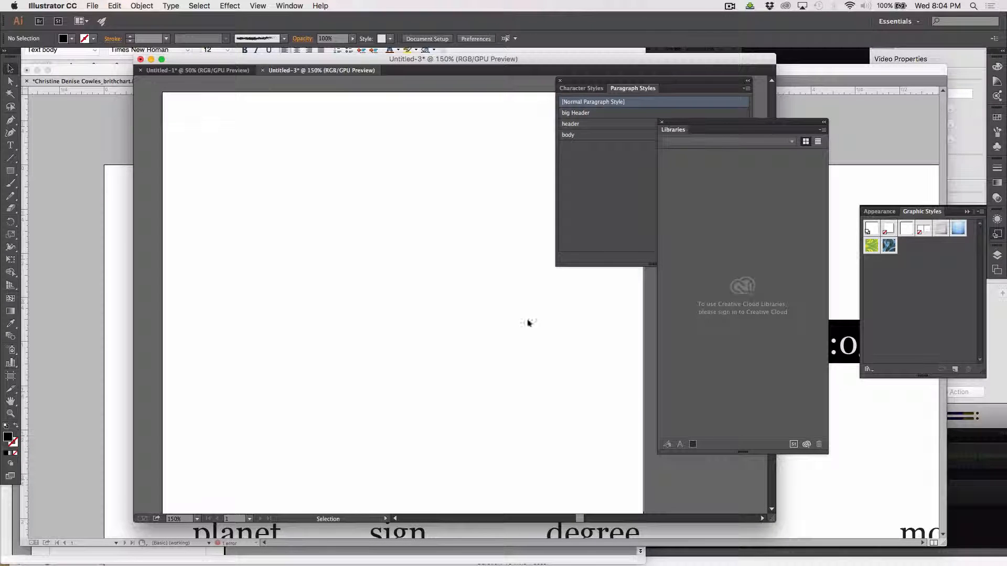
drag(774, 521, 844, 565)
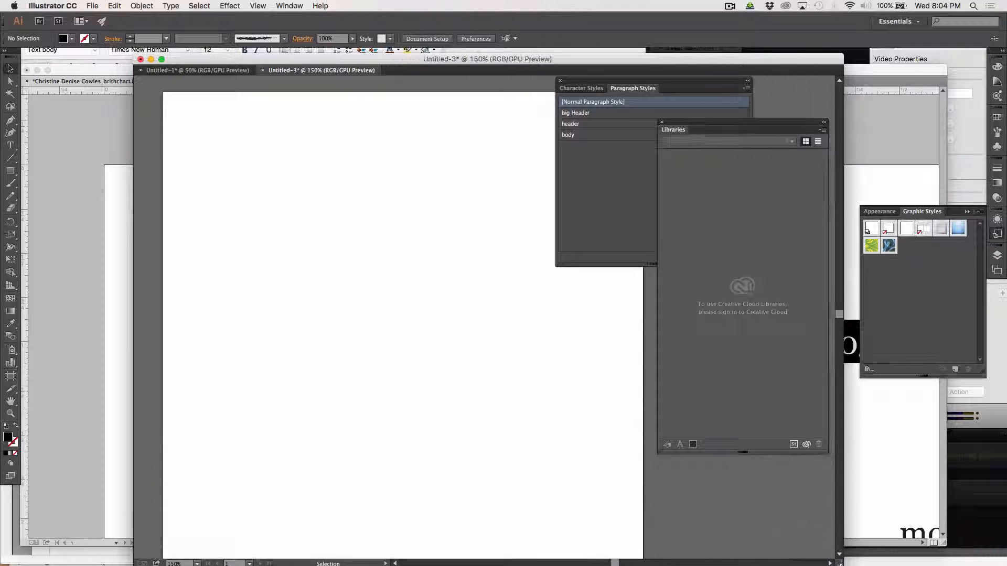
click(11, 477)
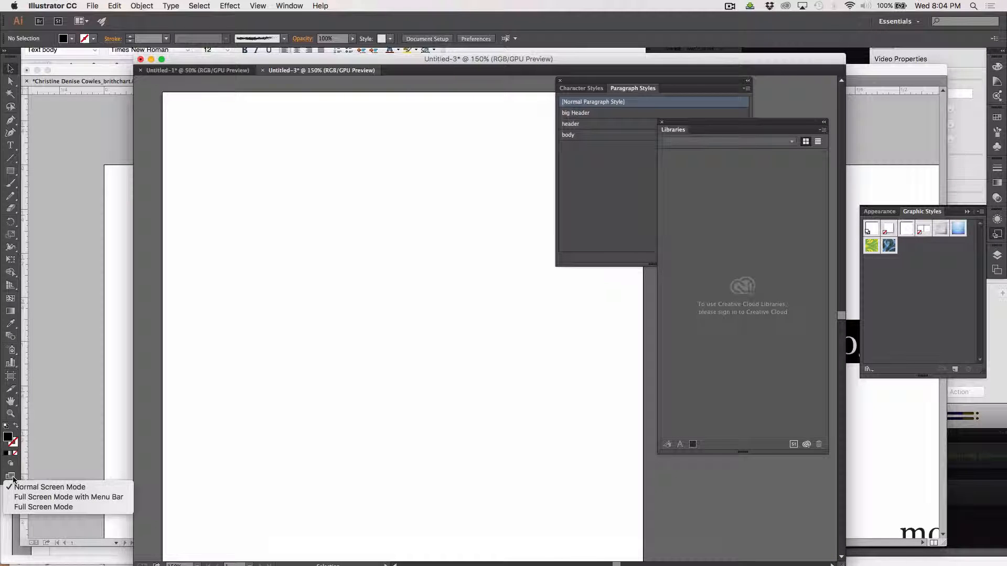
click(36, 488)
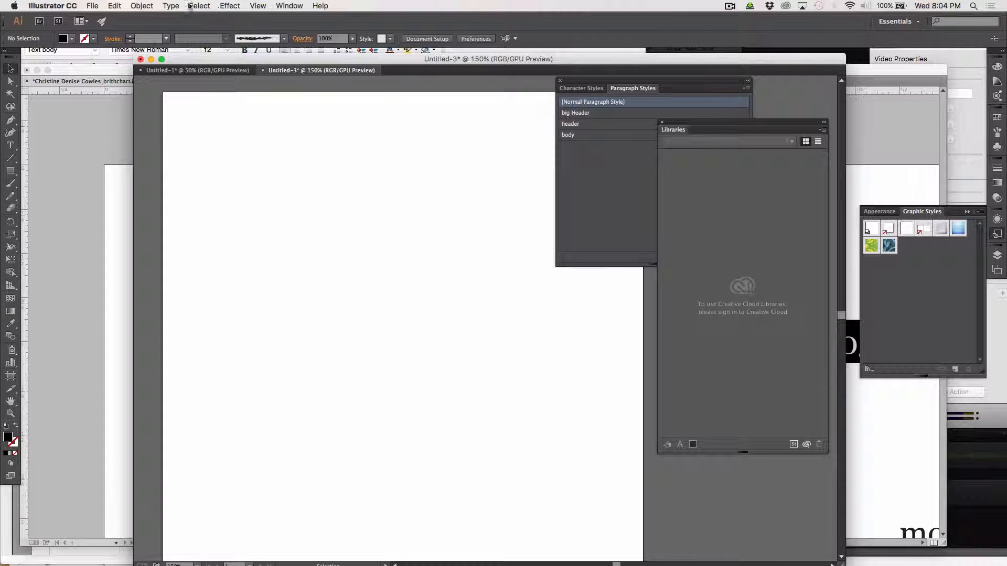
Widen the document window leftward and turn on rulers via View > Rulers > Show Rulers.
click(262, 4)
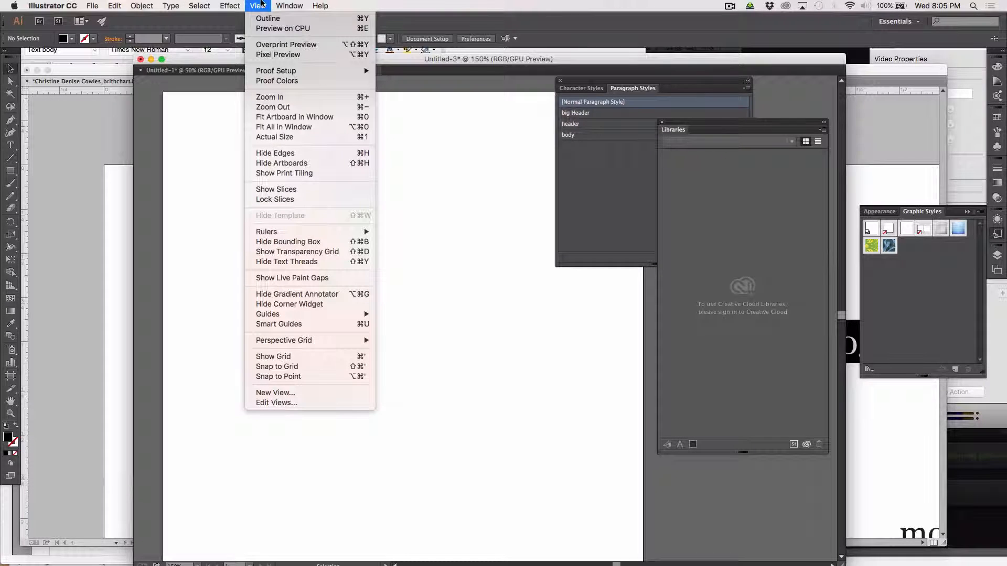
click(280, 230)
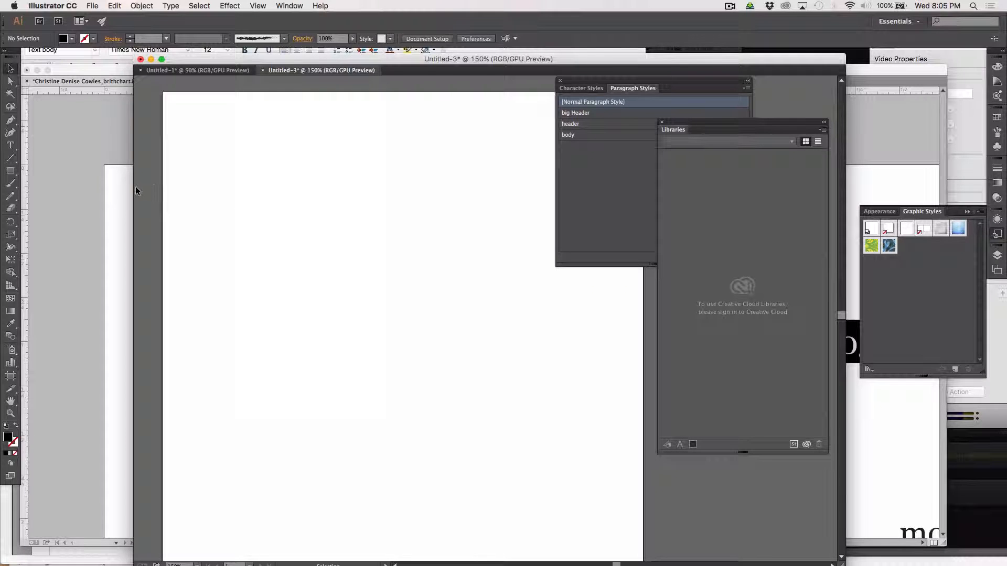
drag(133, 193, 35, 172)
click(257, 6)
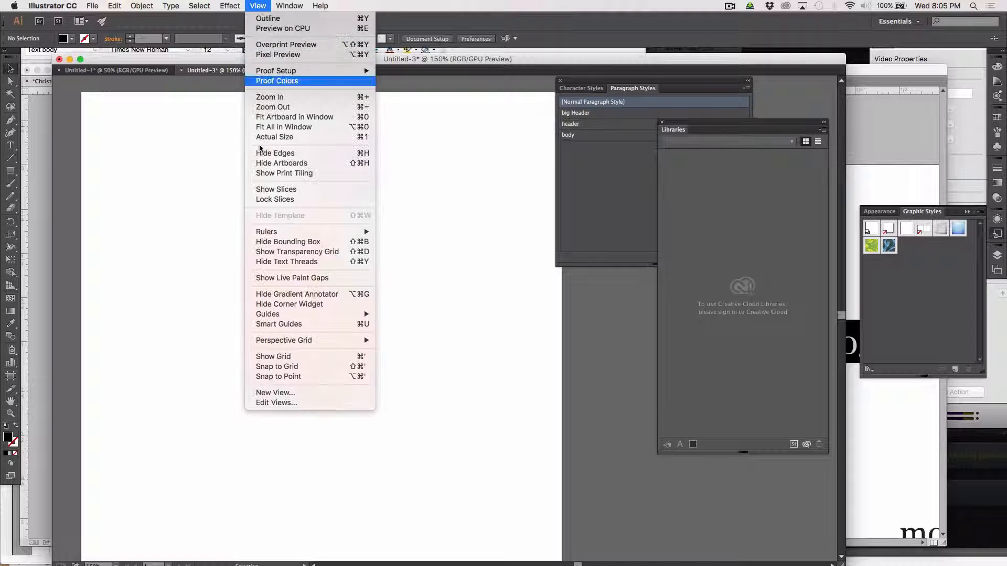
mouse_move(285, 232)
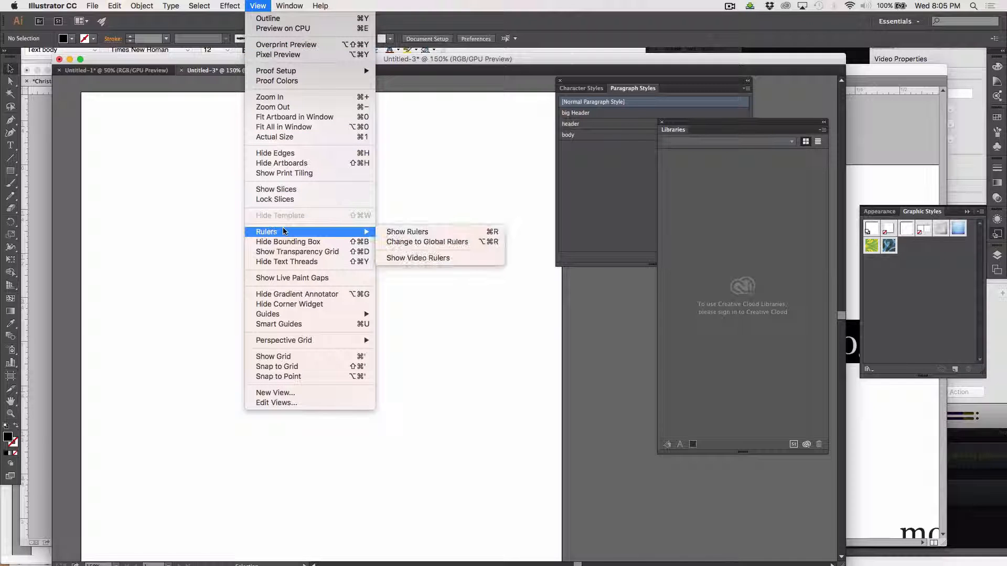
click(429, 232)
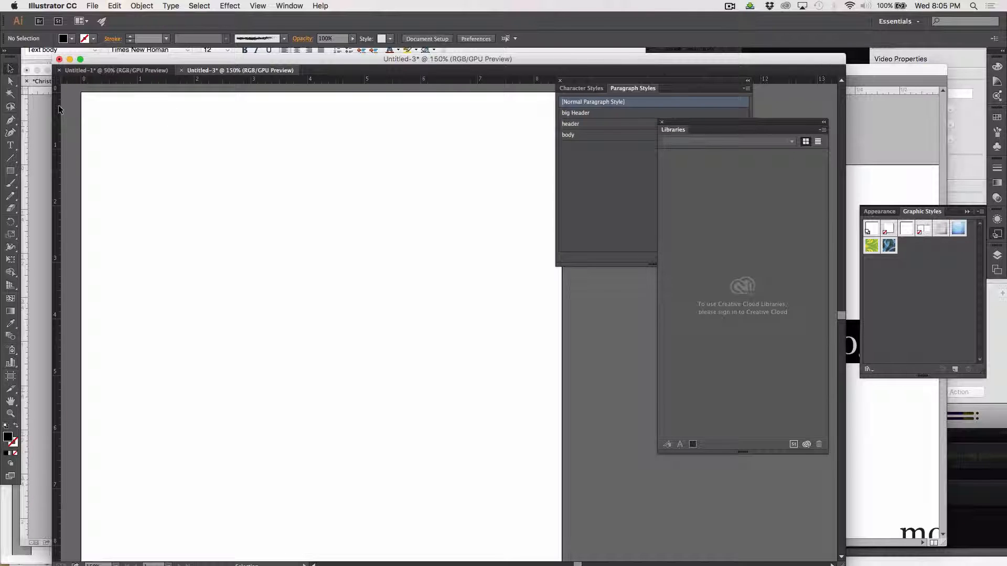
click(11, 171)
Create a 0.25 in square marker with the Rectangle tool.
click(207, 249)
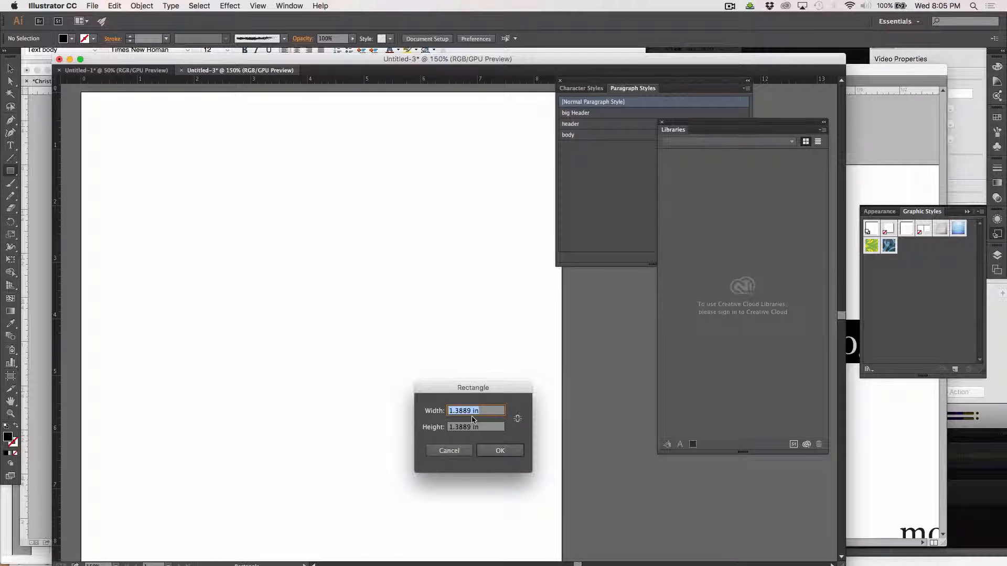
text(.25)
key(Tab)
text(.)
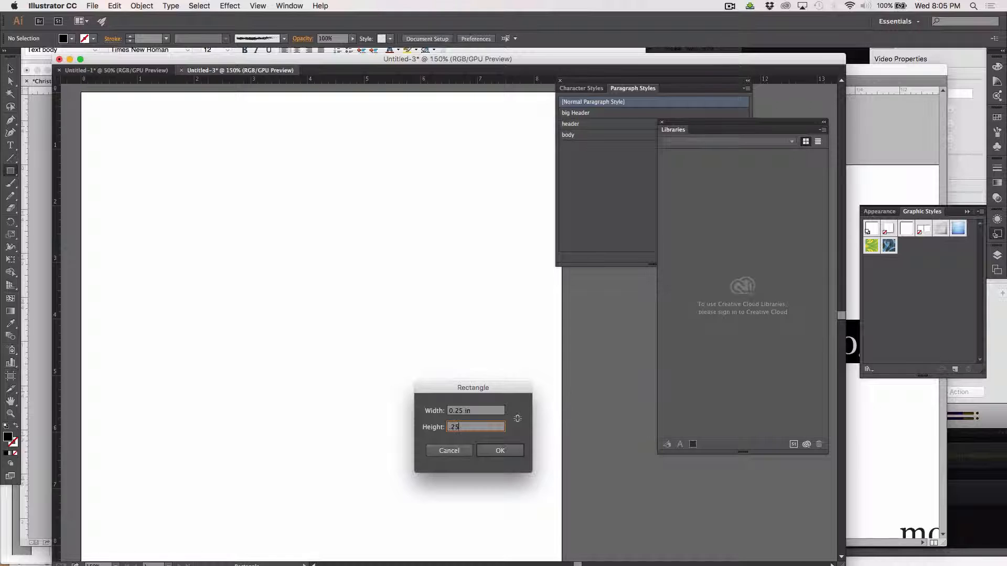
key(Return)
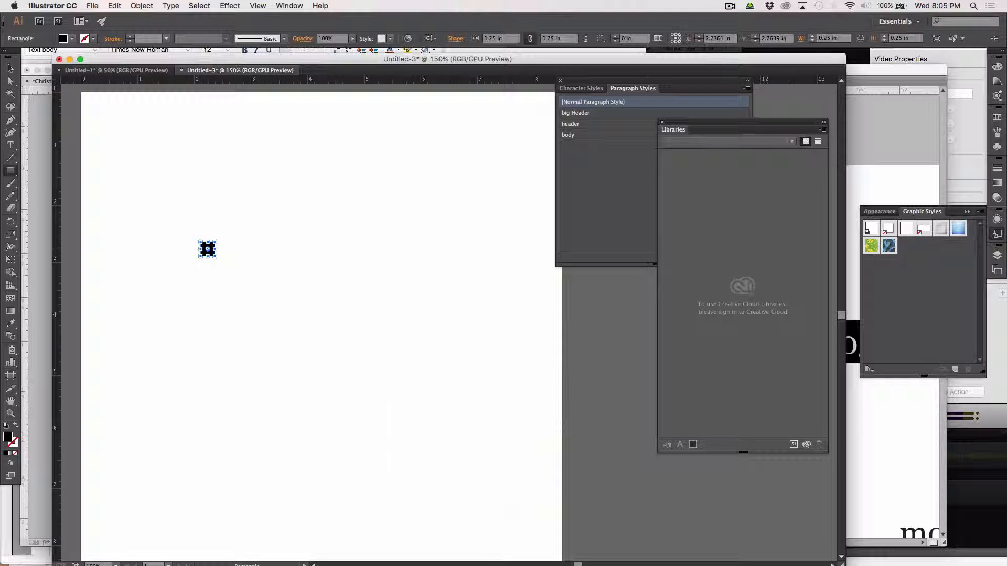
click(10, 68)
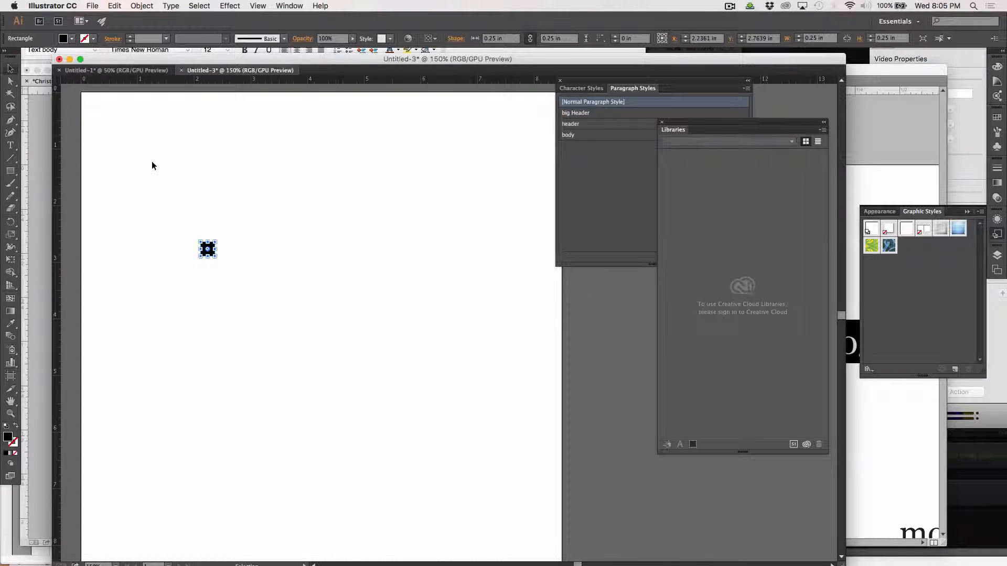
click(194, 221)
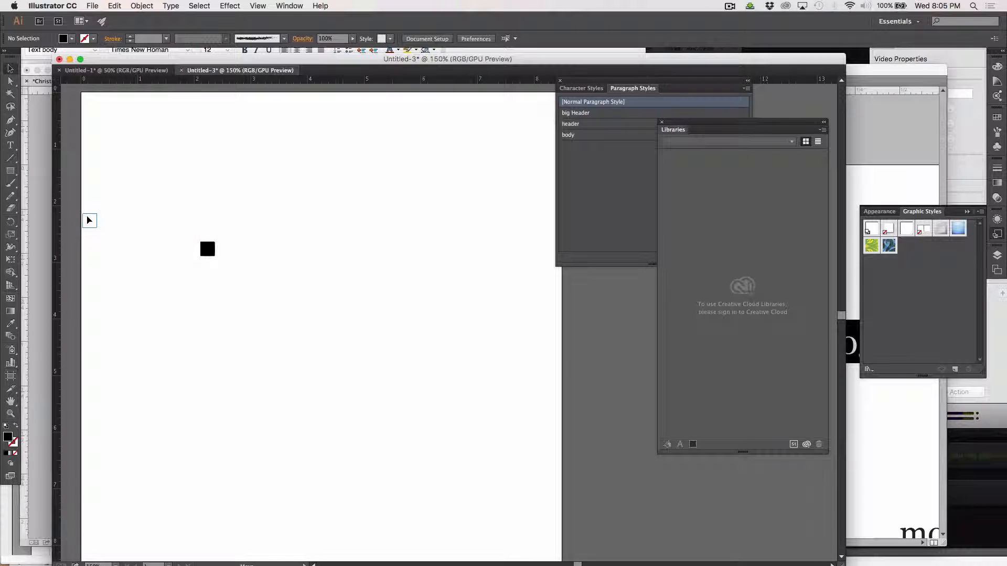
Add vertical margin guides at the artboard's left and right edges, then delete the marker square.
click(26, 225)
key(super+Tab)
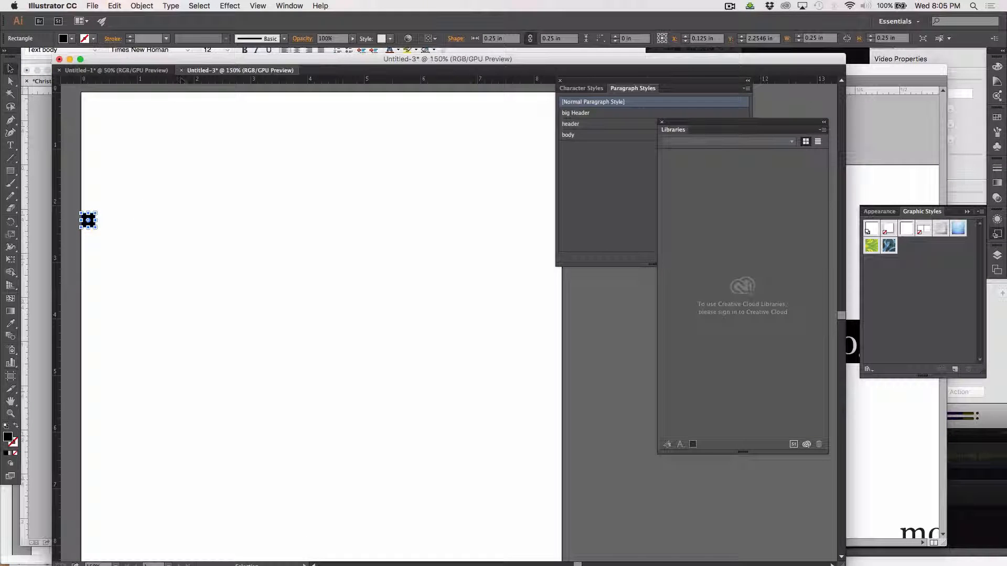
drag(57, 158, 94, 225)
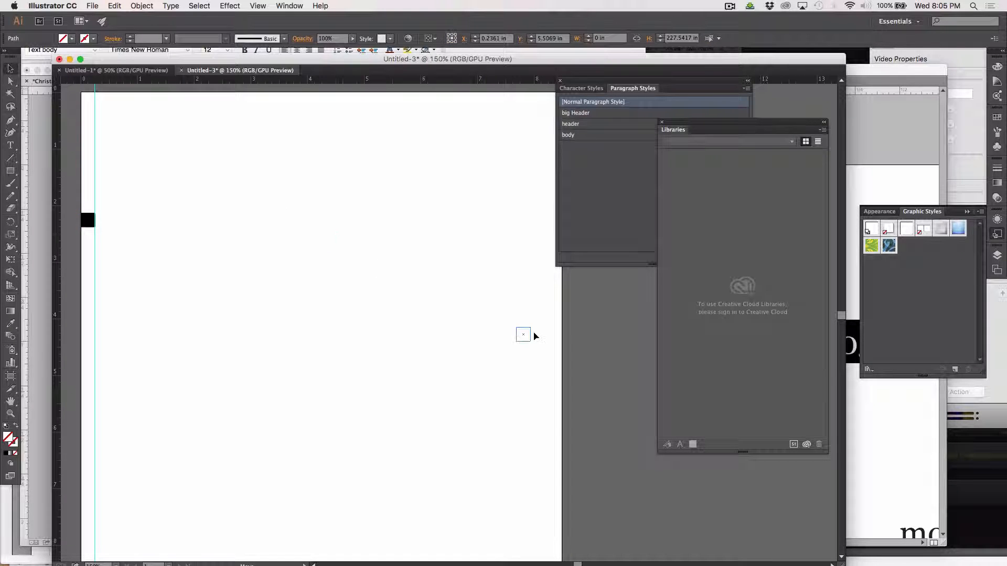
drag(556, 346, 555, 346)
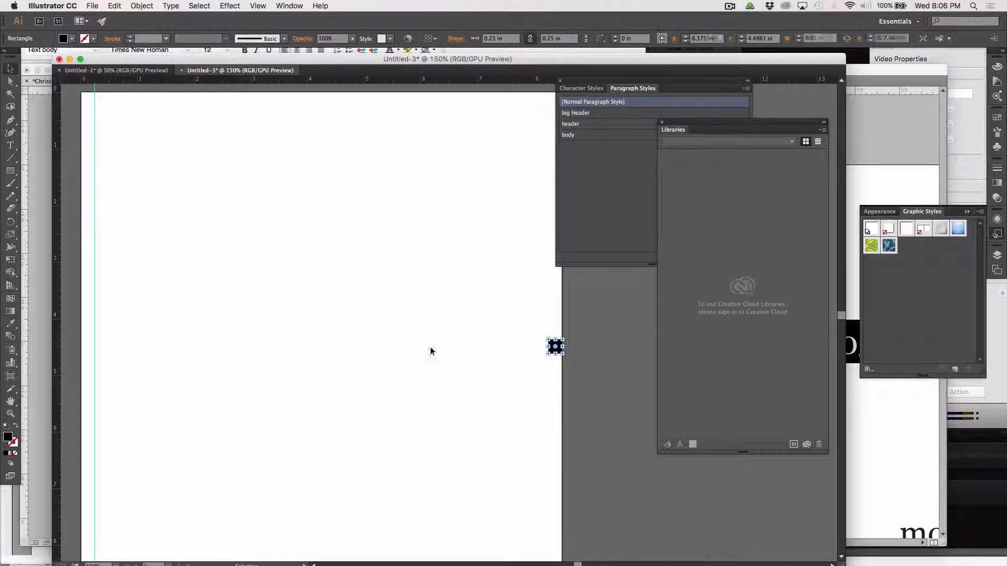
drag(60, 381, 549, 380)
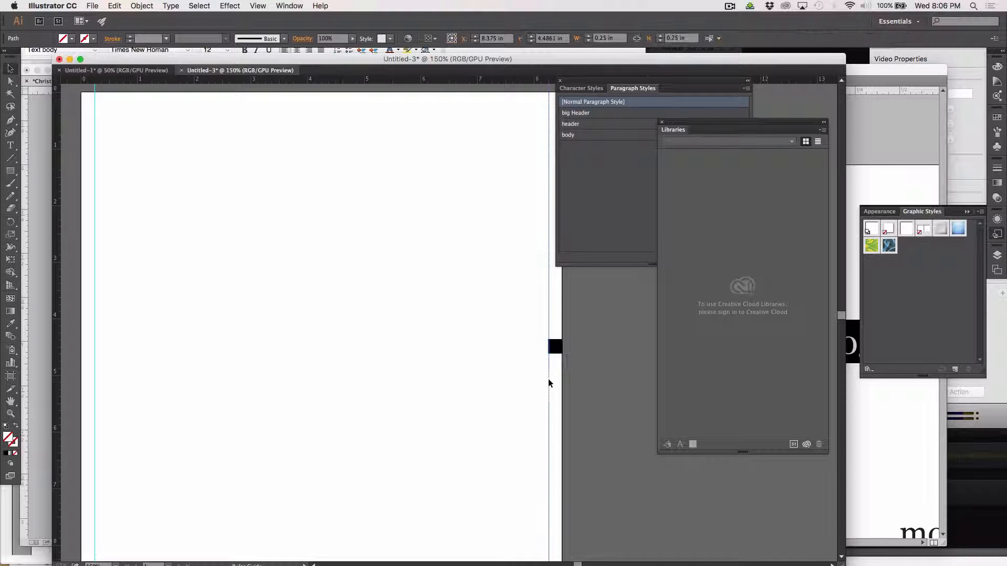
click(556, 349)
key(Delete)
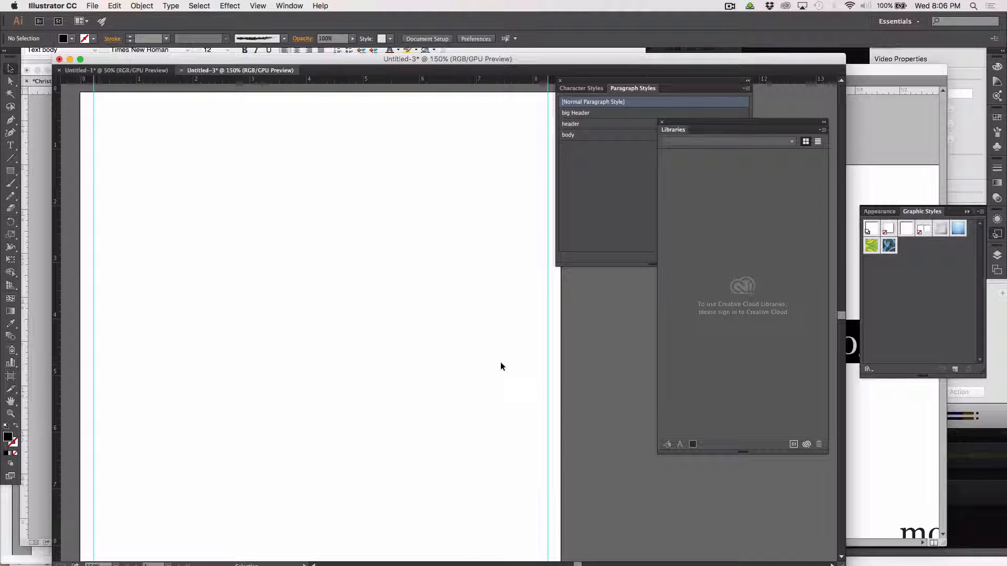
Draw a text area across the top of the artboard and paste the birth details into it.
scroll(500, 363, right, 2)
scroll(487, 393, down, 2)
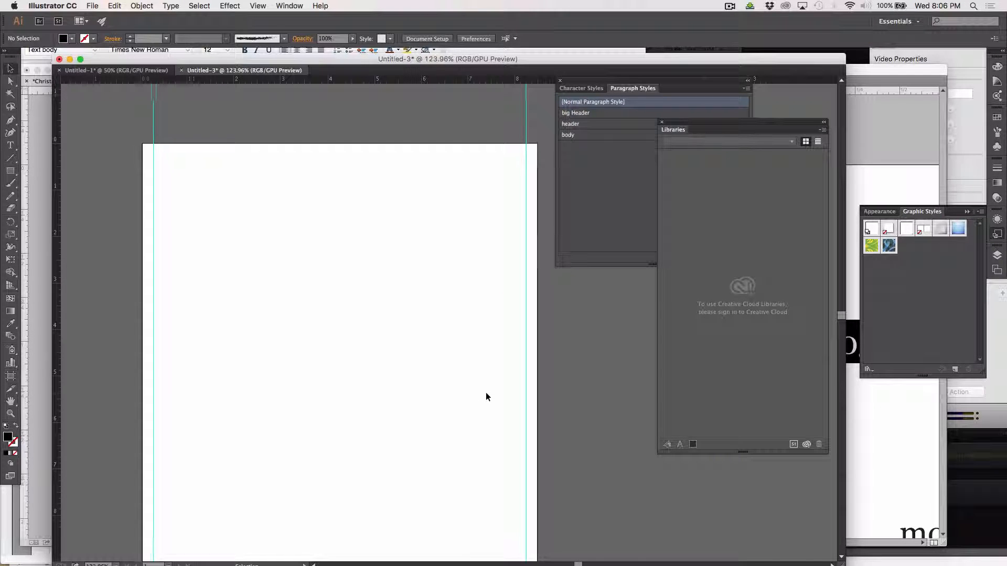
scroll(486, 397, down, 1)
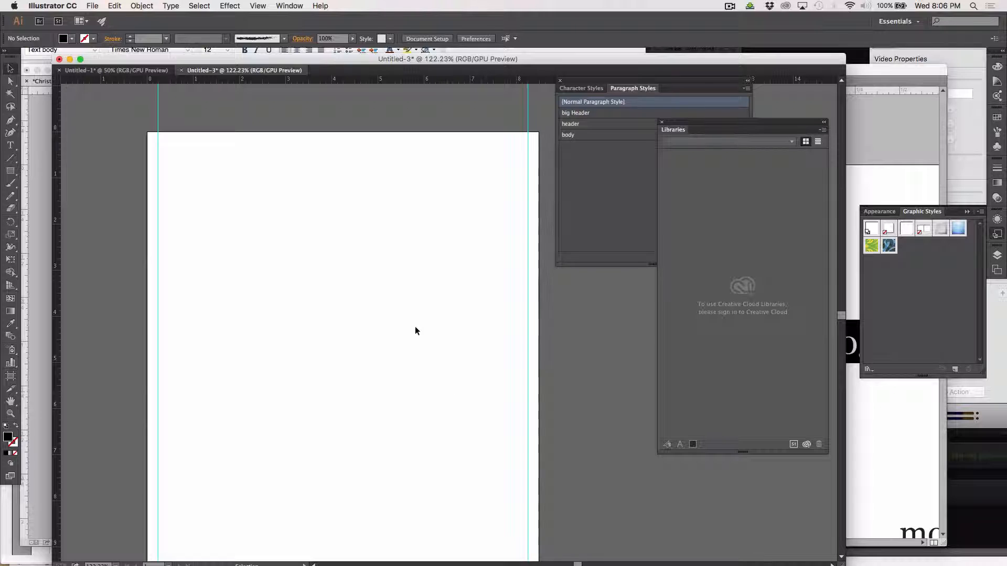
click(10, 144)
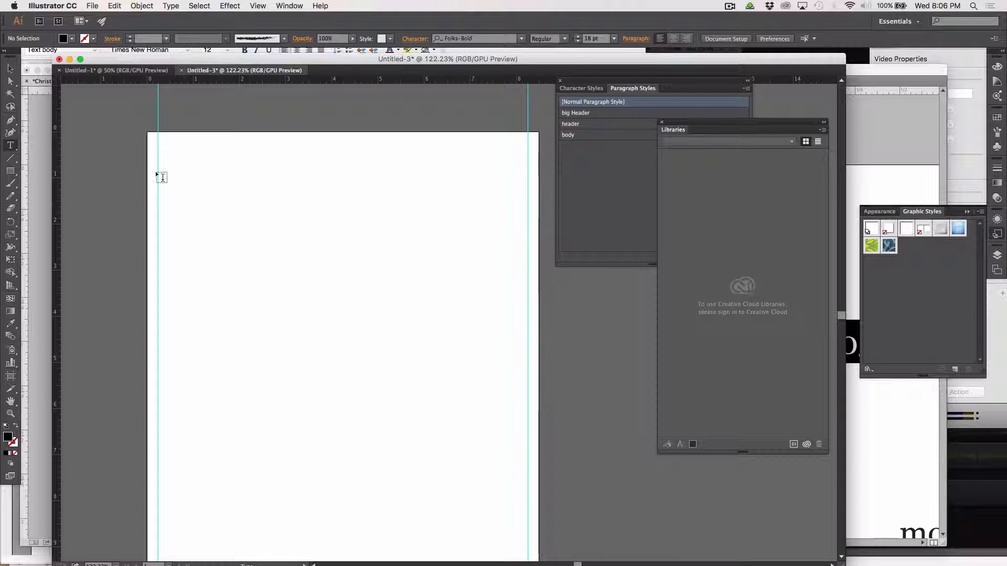
drag(159, 175, 530, 338)
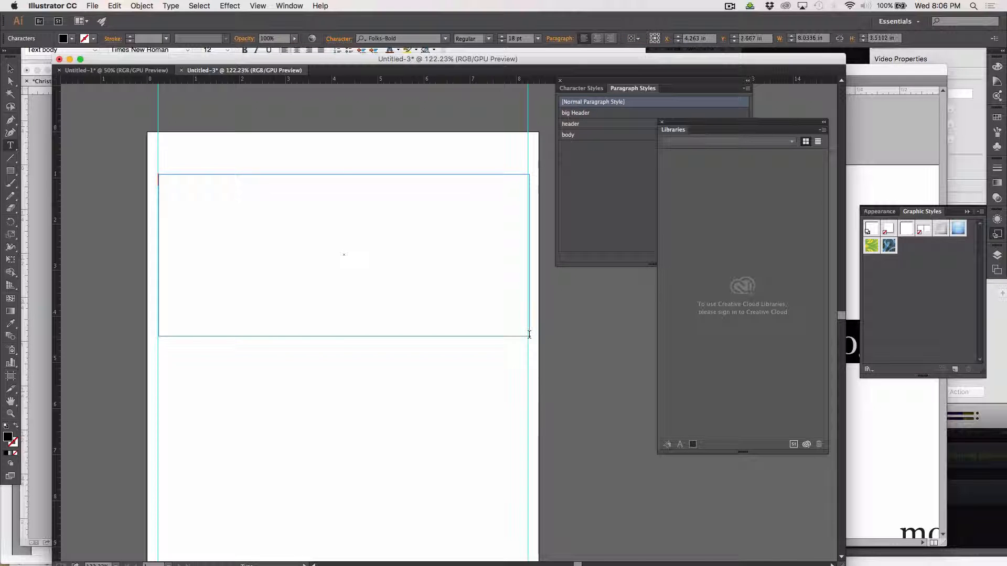
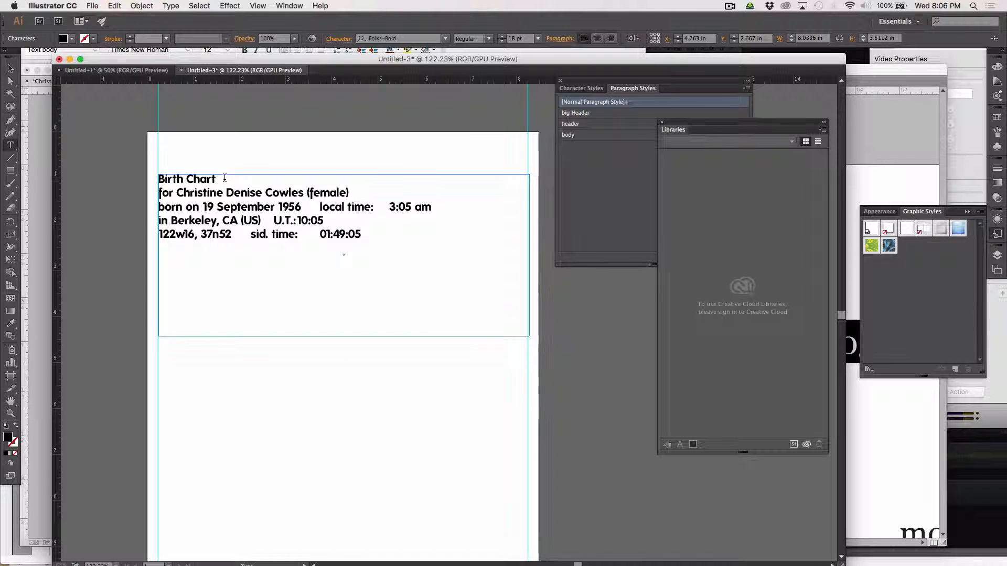
Apply the big Header paragraph style to the Birth Chart line, clearing overrides.
drag(217, 180, 152, 177)
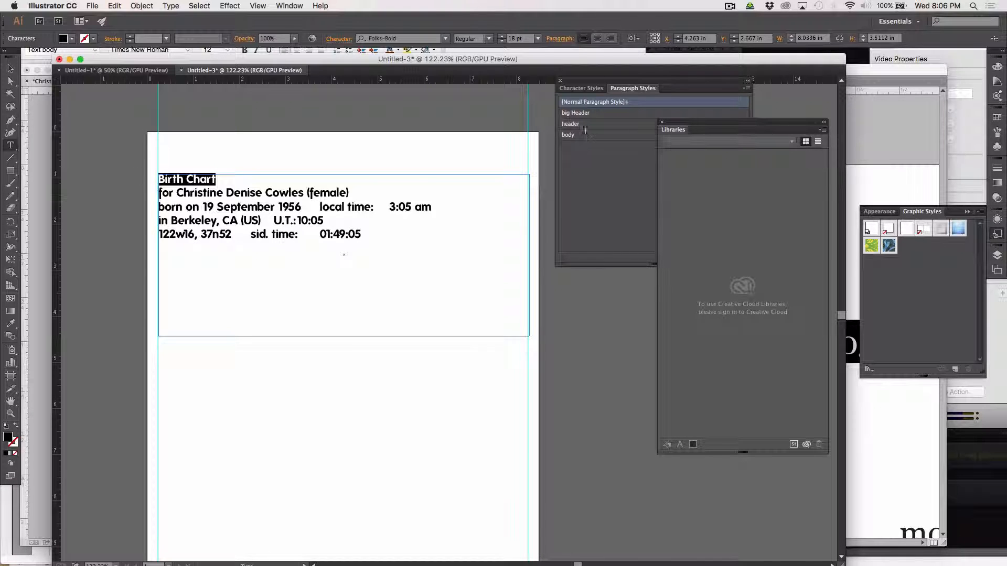
click(582, 113)
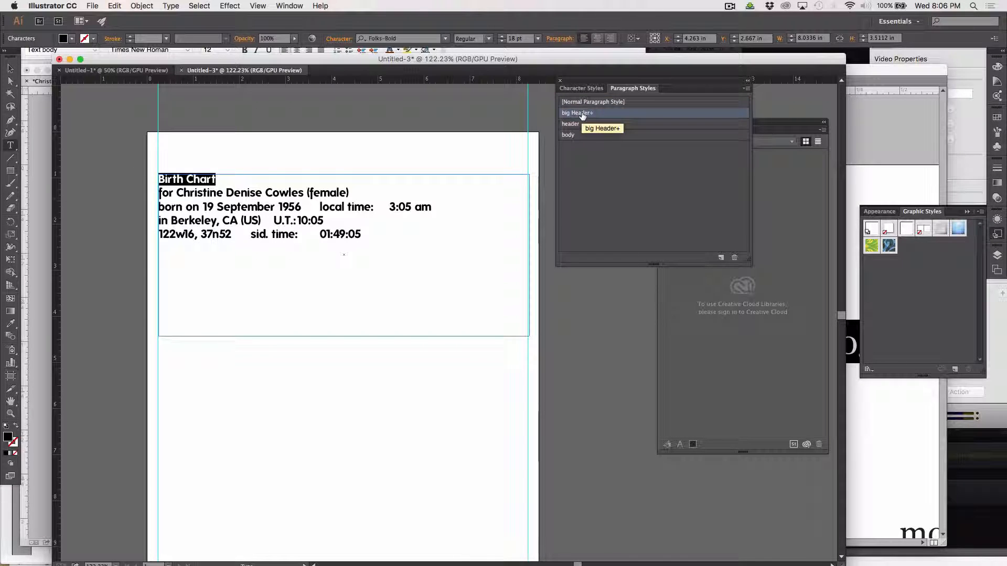
alt+click(582, 113)
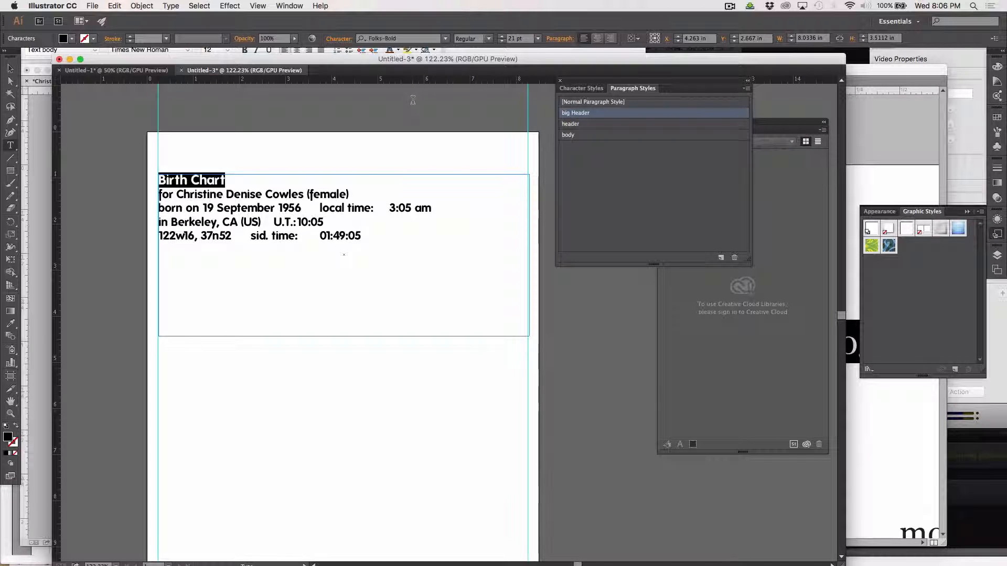
Delete '(female)' from the name line and add a blank line after it.
click(283, 218)
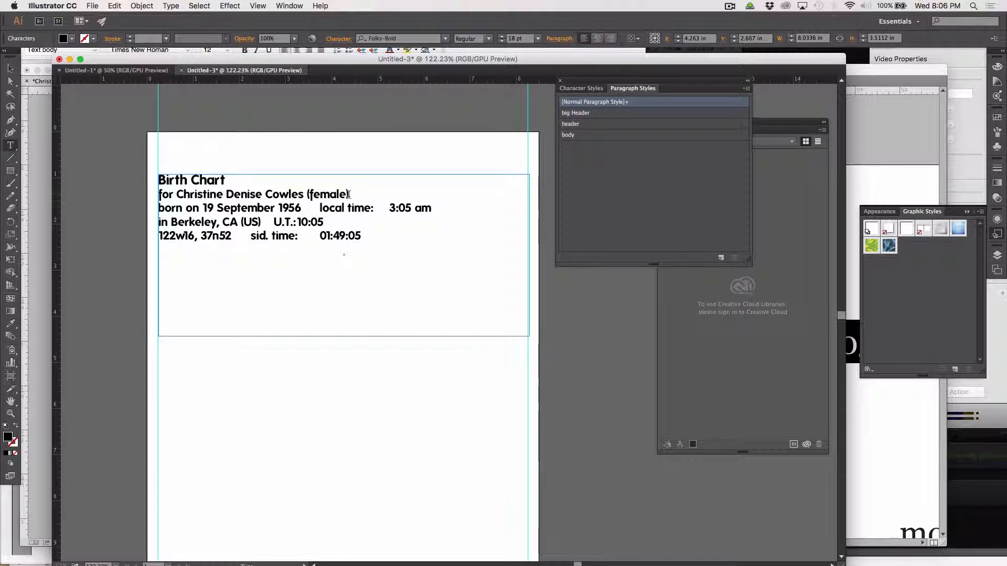
drag(350, 194, 305, 193)
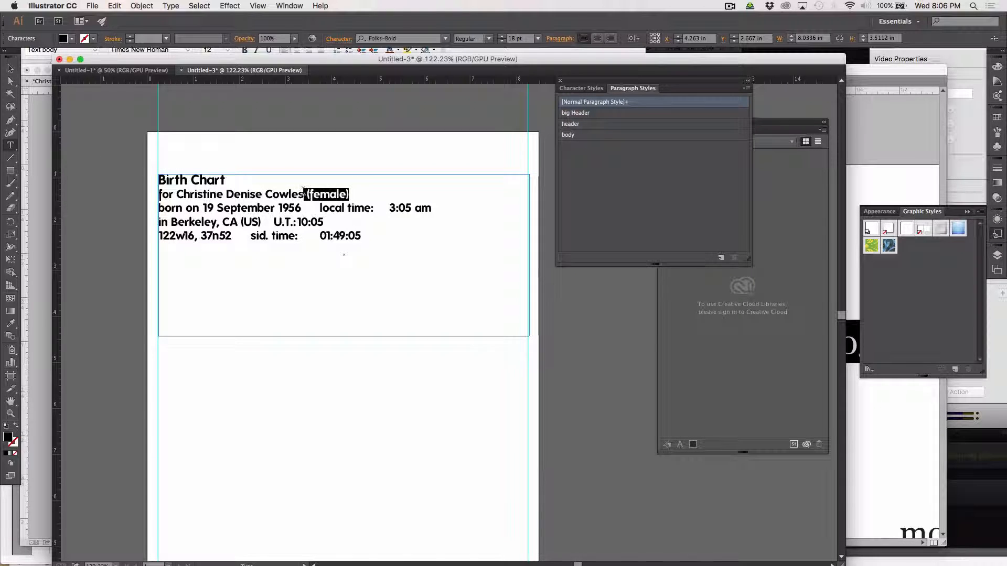
key(BackSpace)
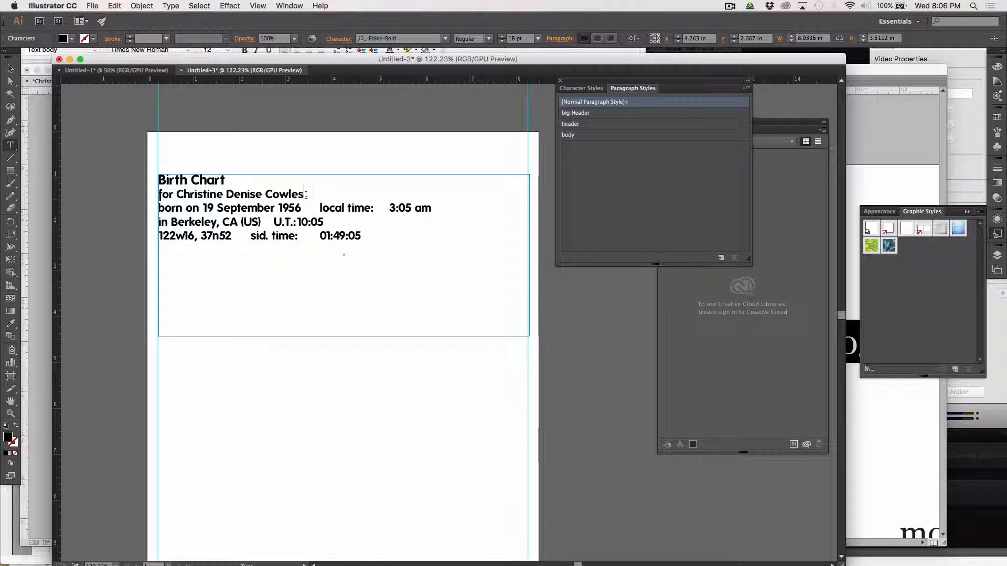
key(Return)
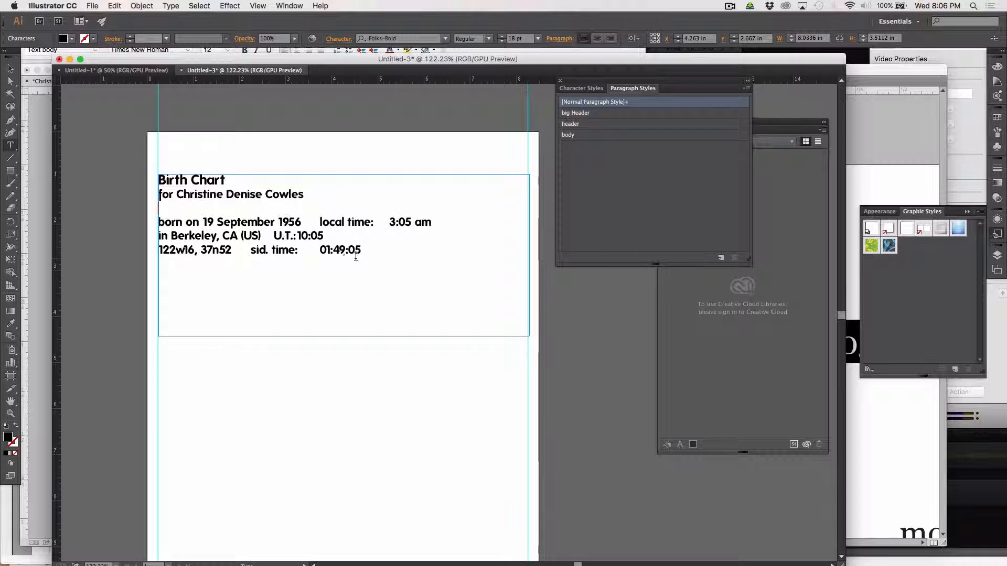
click(10, 68)
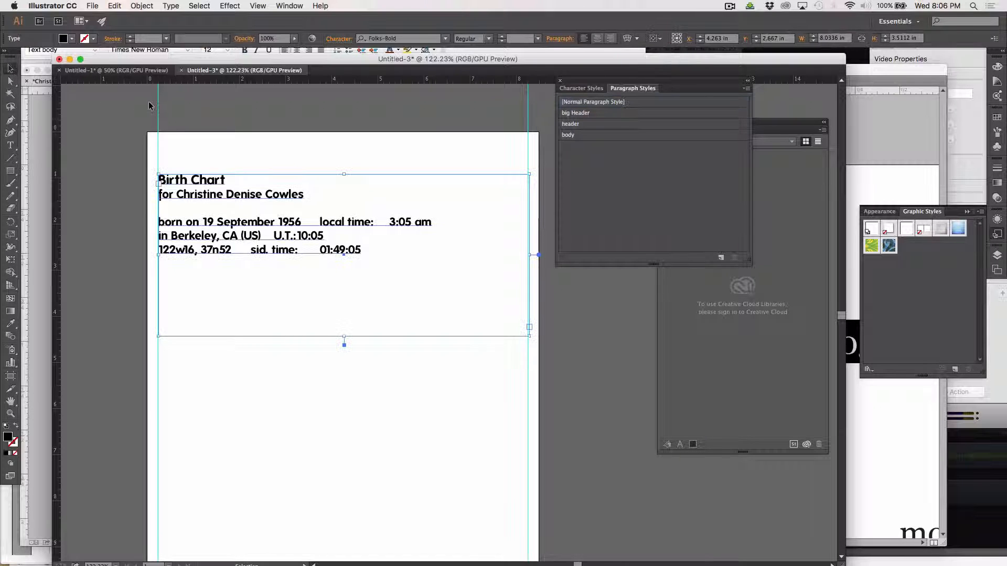
click(184, 109)
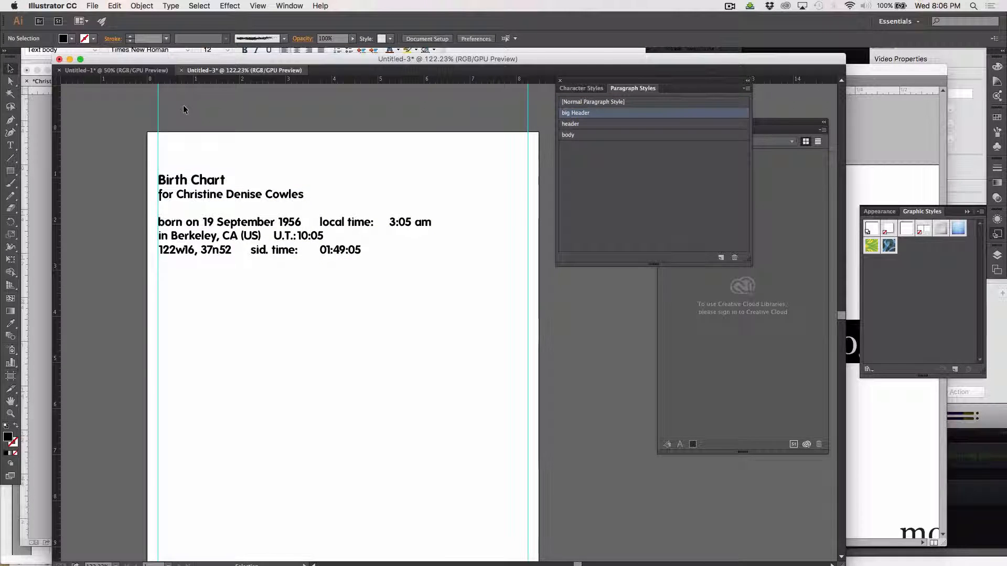
click(11, 146)
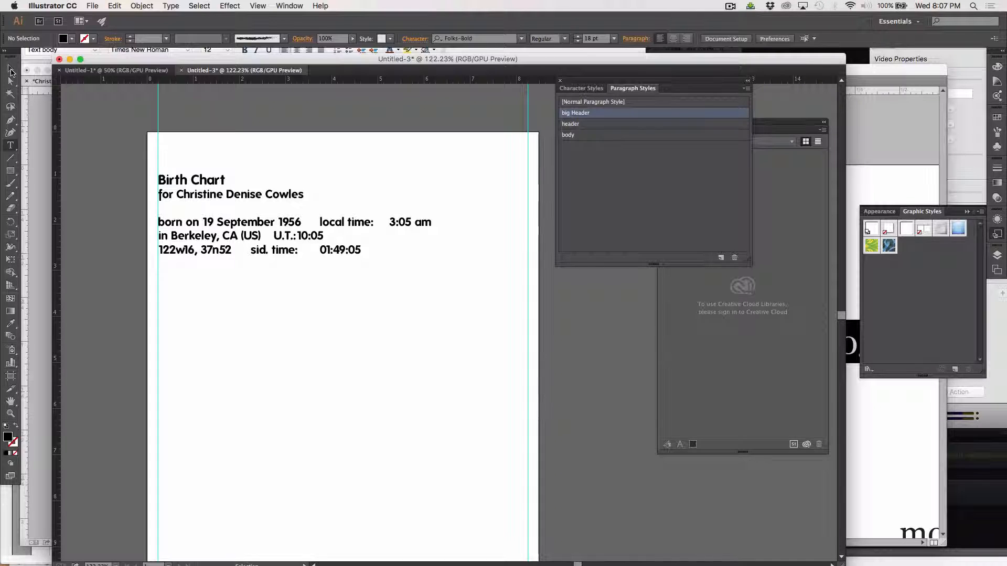
In InDesign, deselect the birth chart text and zoom out to see the whole chart.
key(super+Tab)
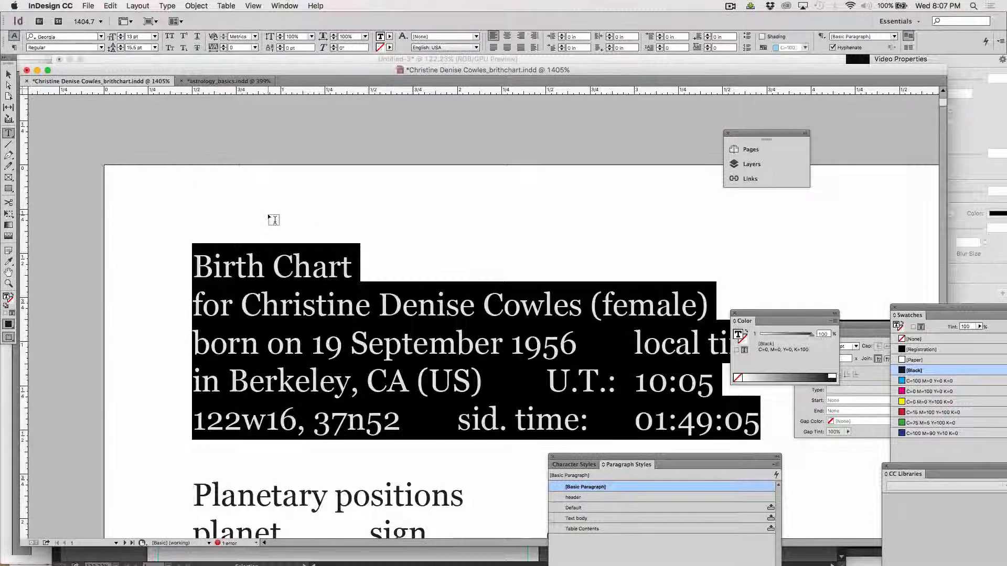
scroll(274, 219, down, 10)
scroll(274, 220, up, 9)
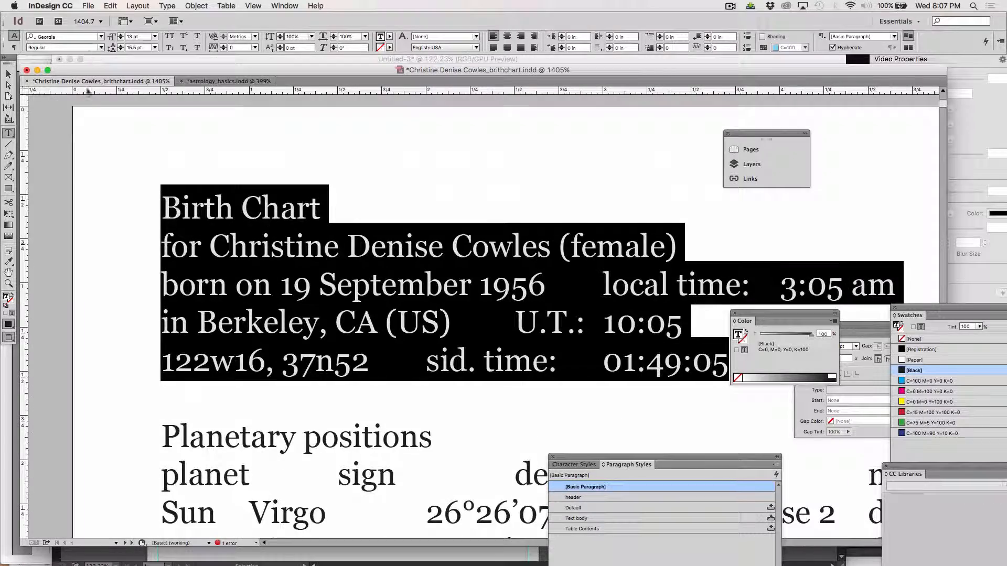
click(8, 74)
click(105, 166)
key(super+4)
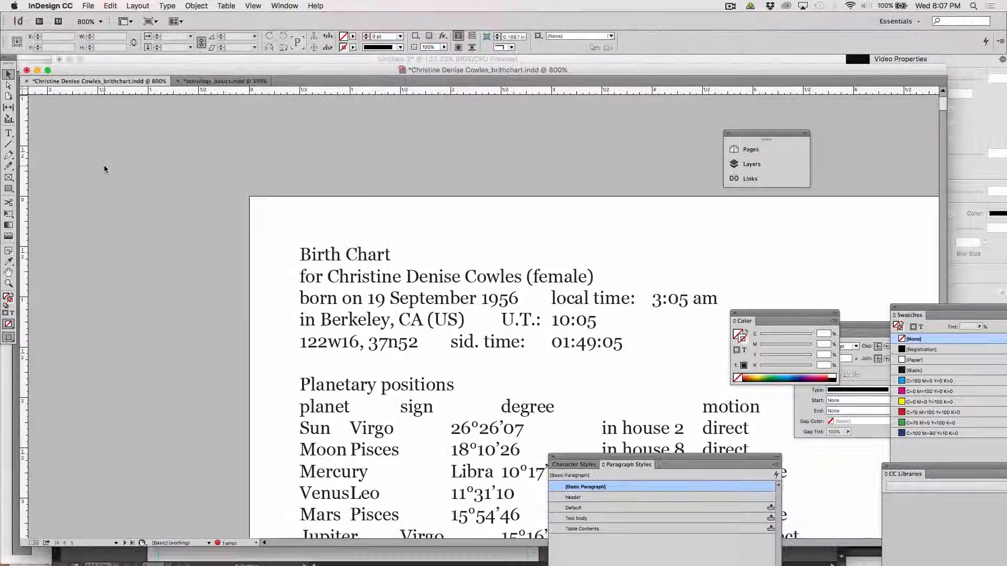
scroll(209, 232, down, 20)
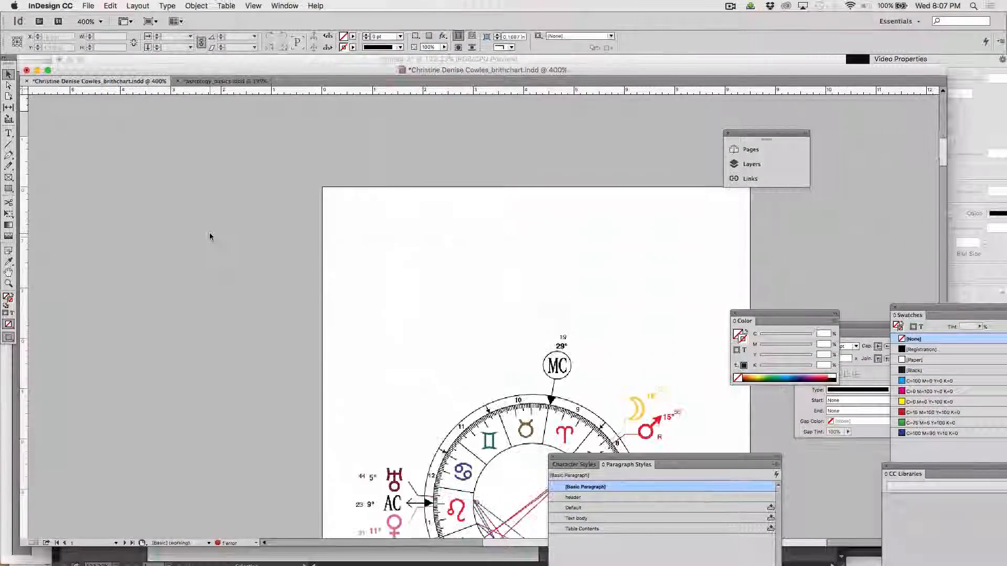
scroll(209, 237, up, 10)
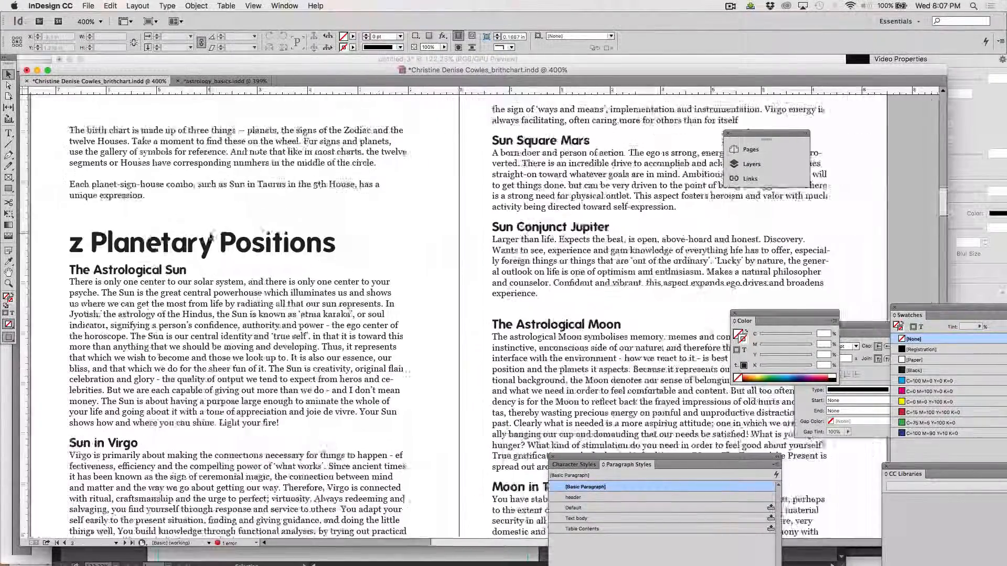
Delete the stray 'z' before the Planetary Positions heading on page 2.
click(171, 260)
click(9, 133)
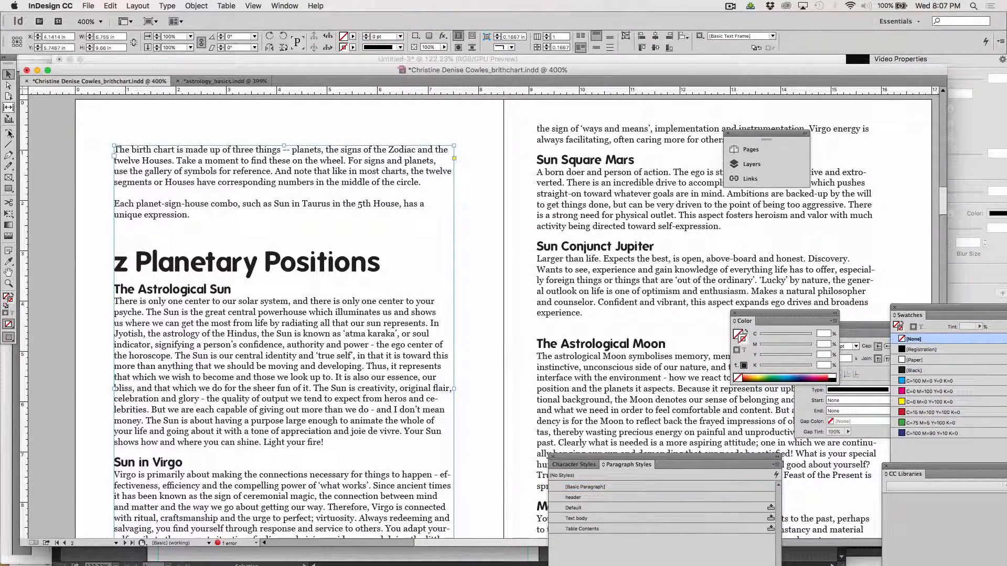
drag(132, 257, 115, 257)
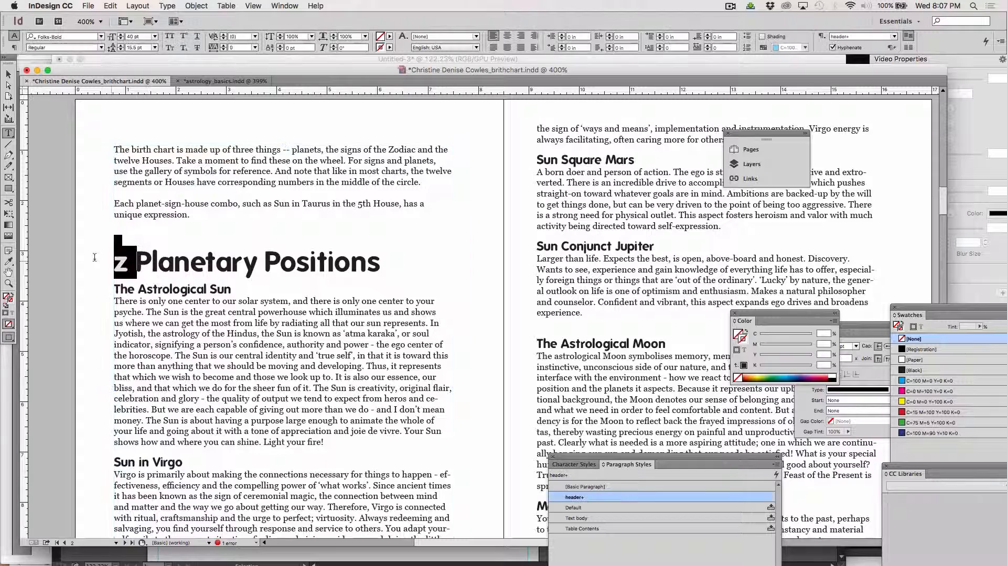
key(BackSpace)
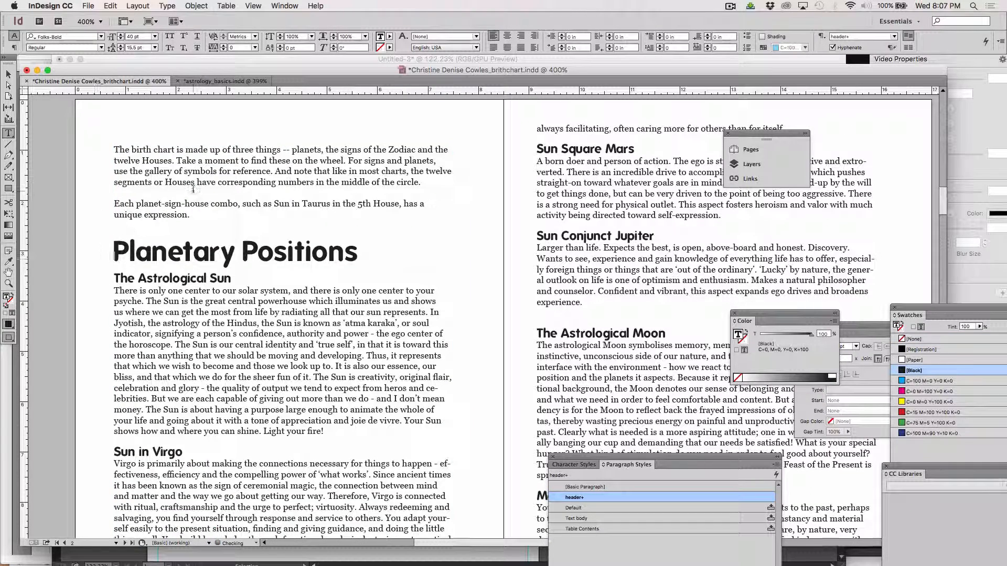
key(super+Tab)
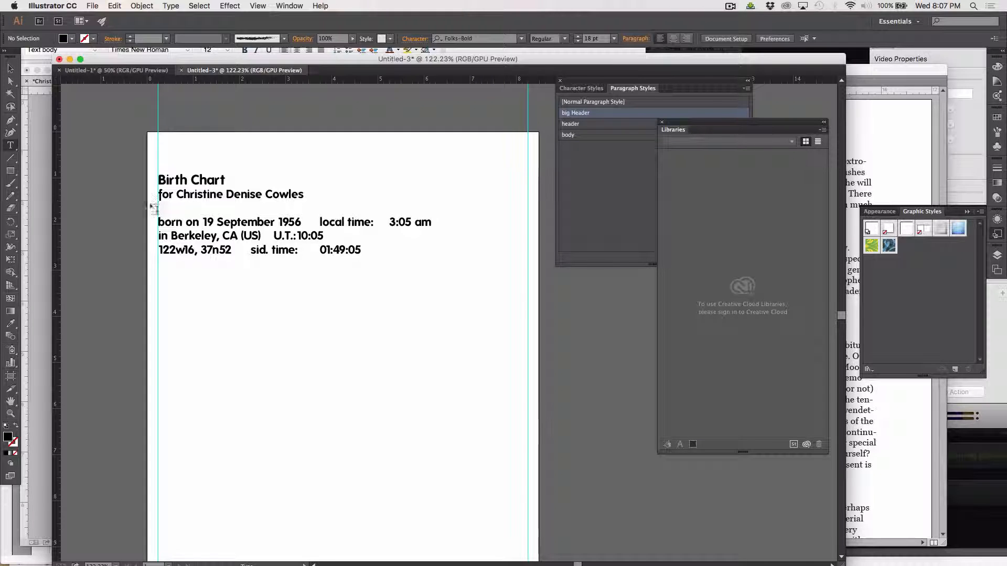
Cut the three birth-detail lines out of the header text frame.
drag(159, 222, 276, 231)
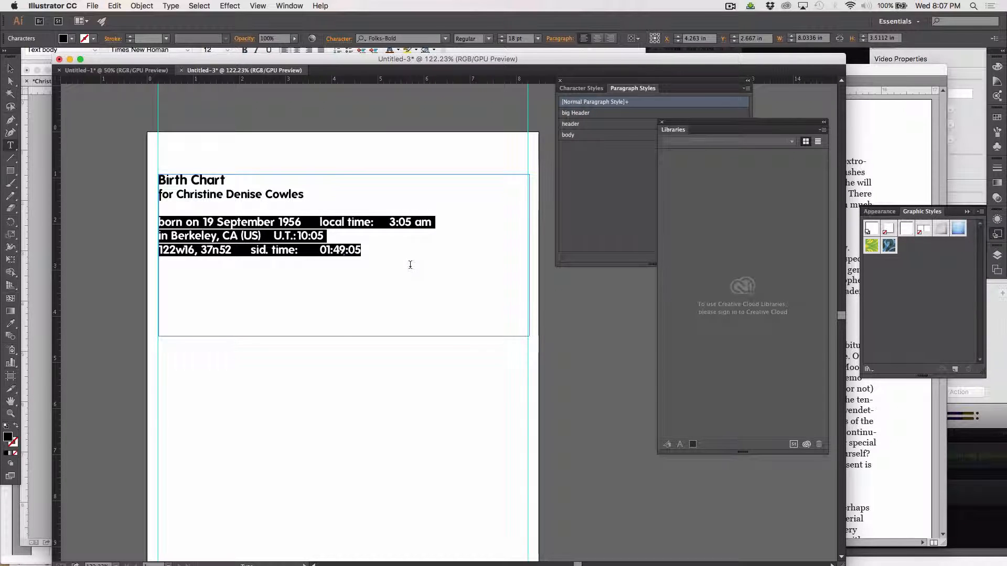
key(Escape)
key(super+s)
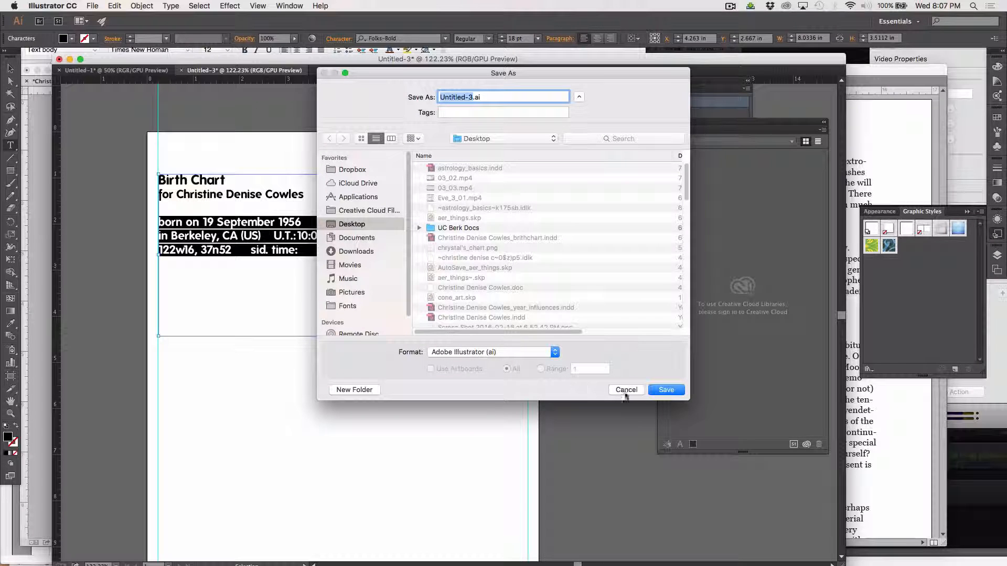
click(626, 390)
key(super+z)
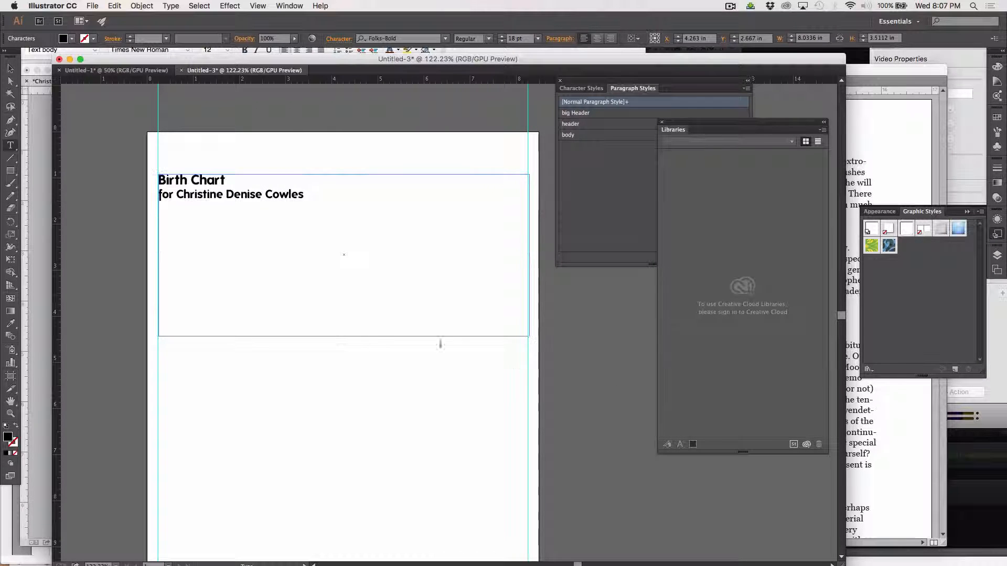
Shorten the header frame to fit its two lines and draw a new text area below it.
click(10, 69)
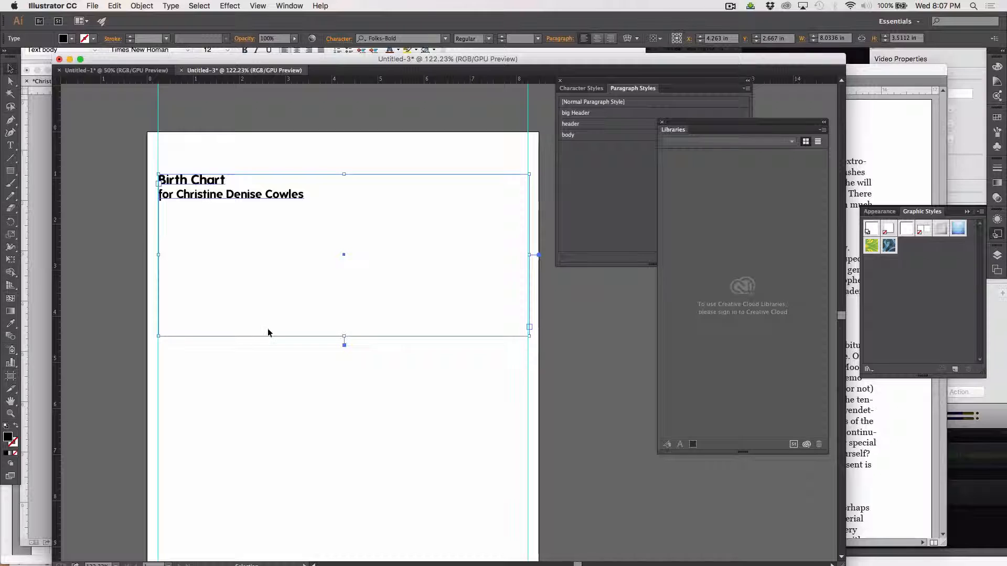
drag(344, 336, 329, 236)
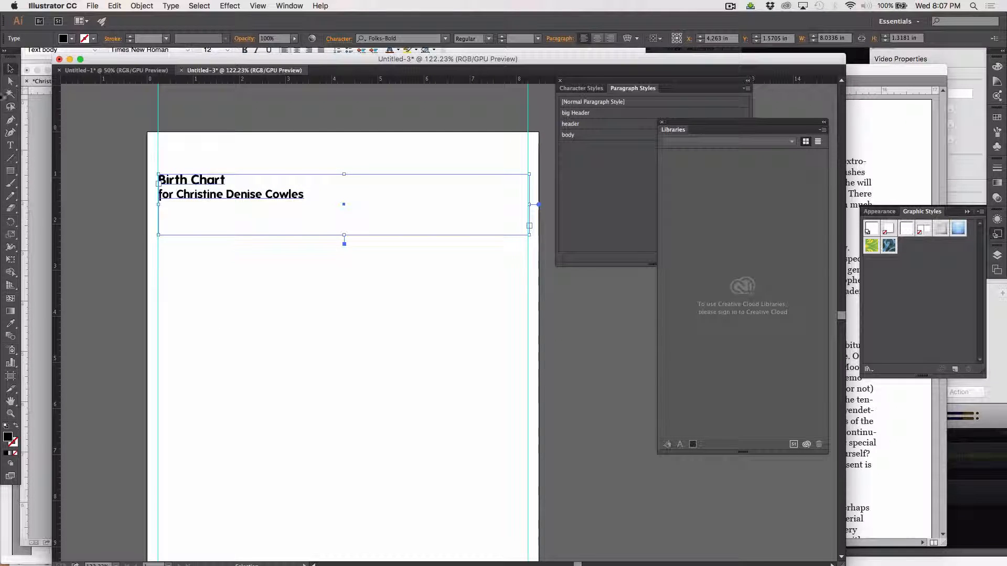
click(11, 146)
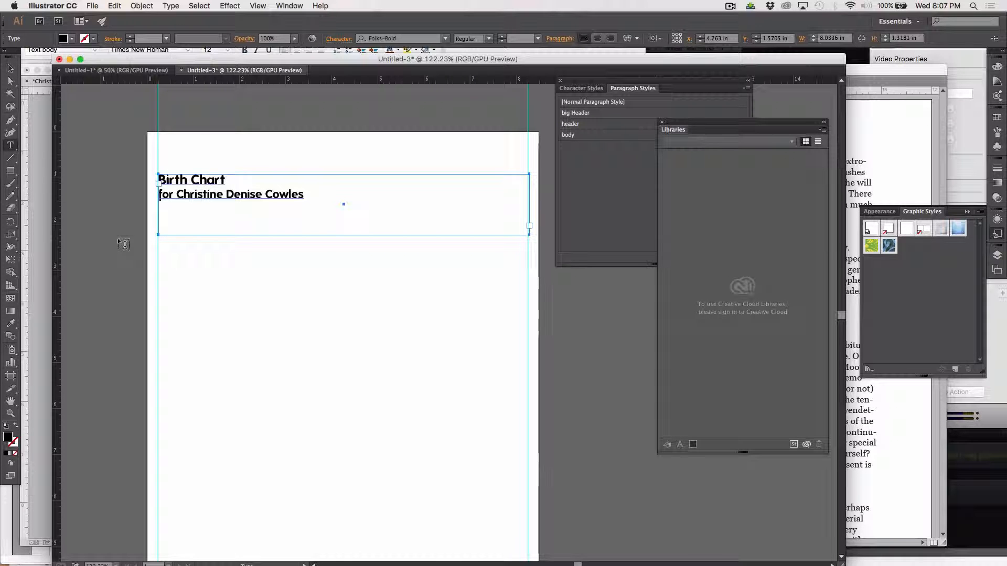
drag(157, 275, 527, 468)
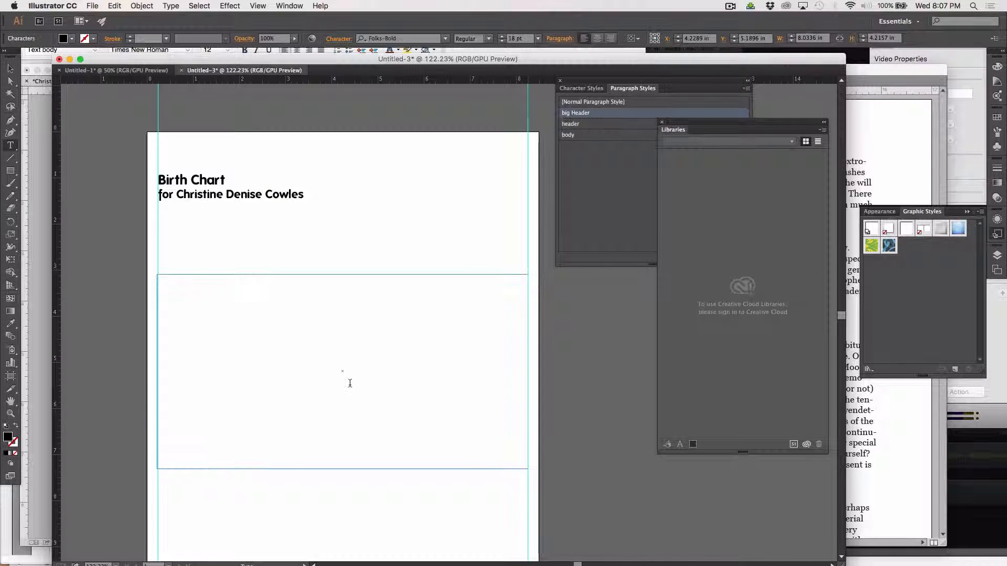
Paste the birth-data lines into the new frame, capitalize 'Born', and move 'local time' to its own line.
key(super+v)
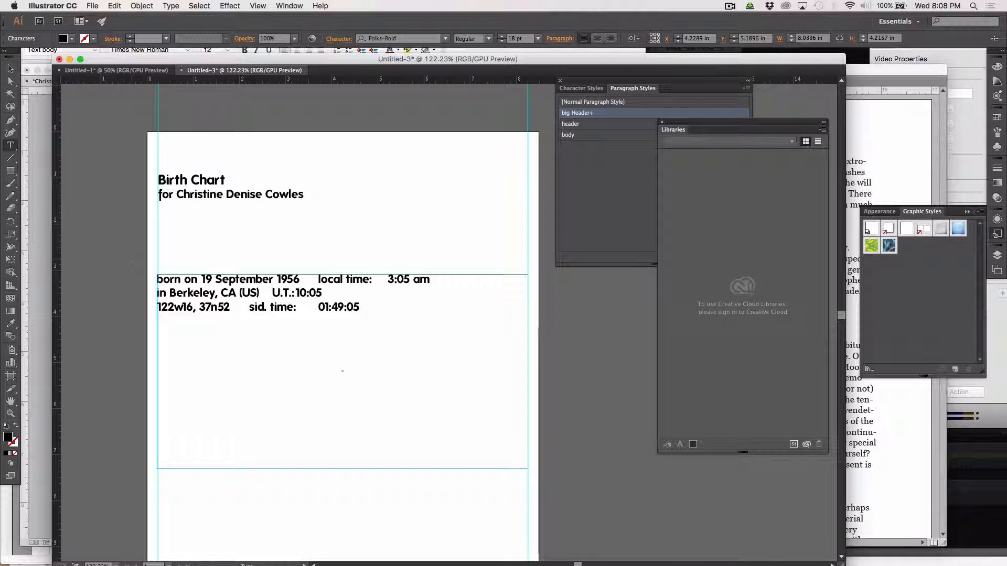
click(150, 279)
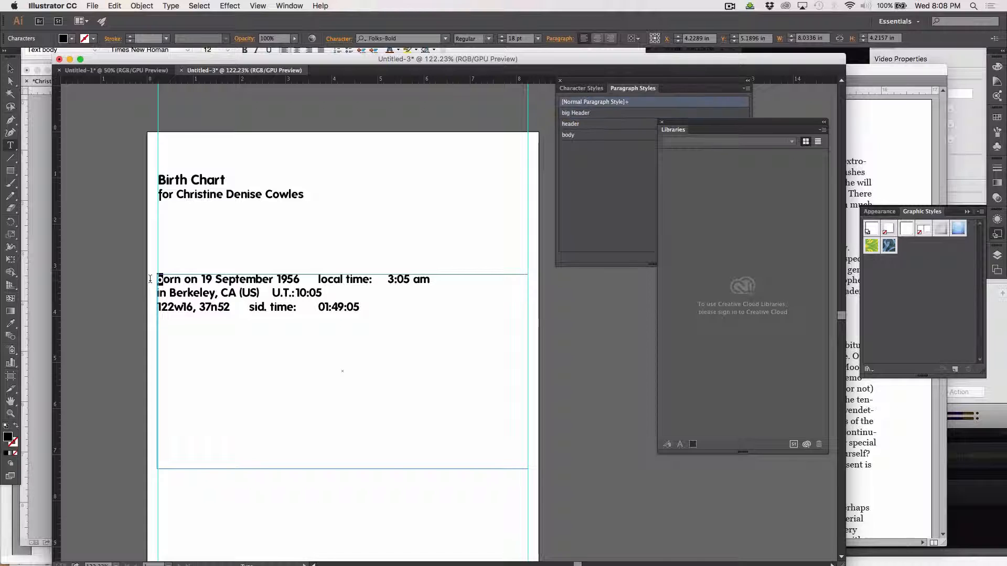
text(B)
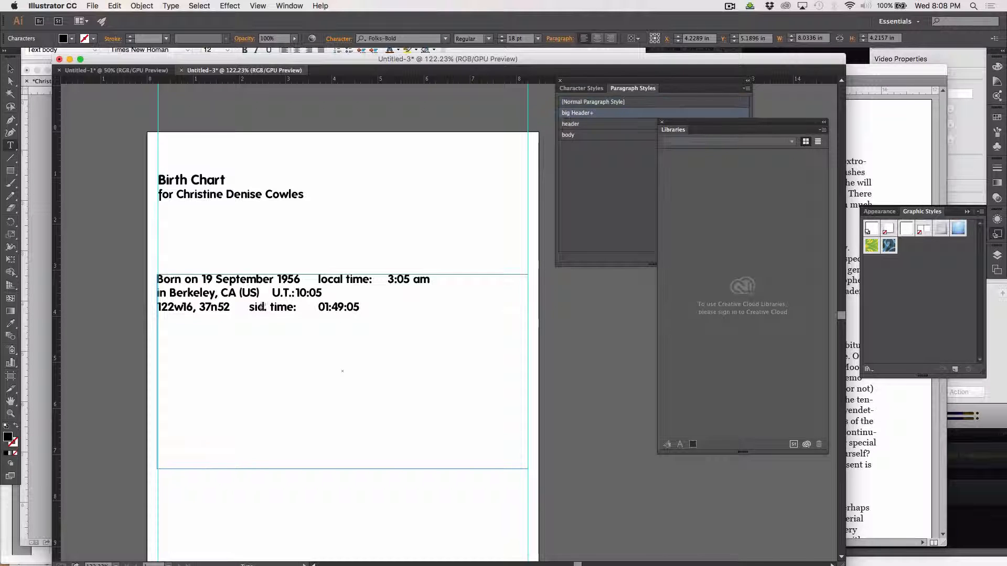
click(318, 279)
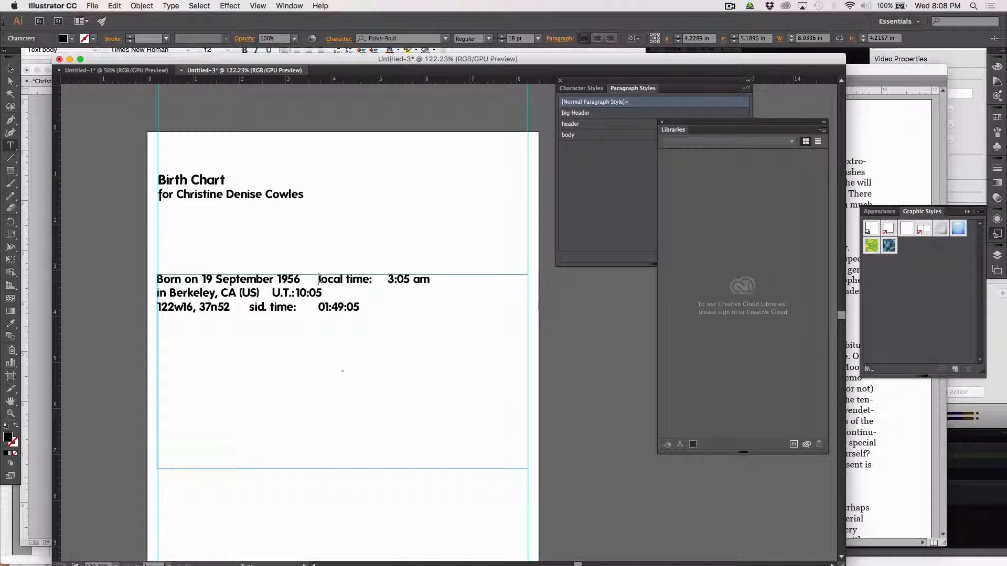
key(Return)
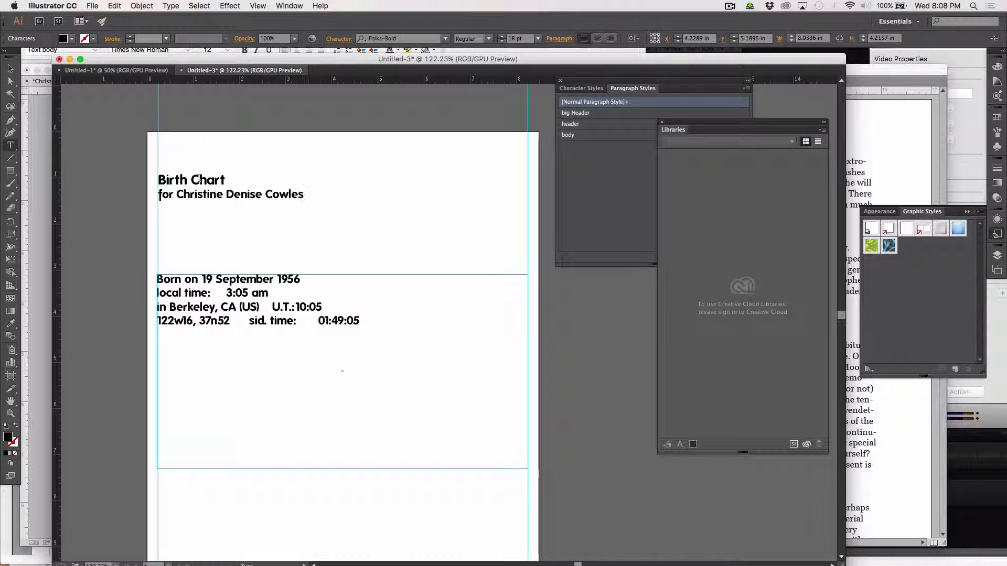
drag(159, 180, 281, 182)
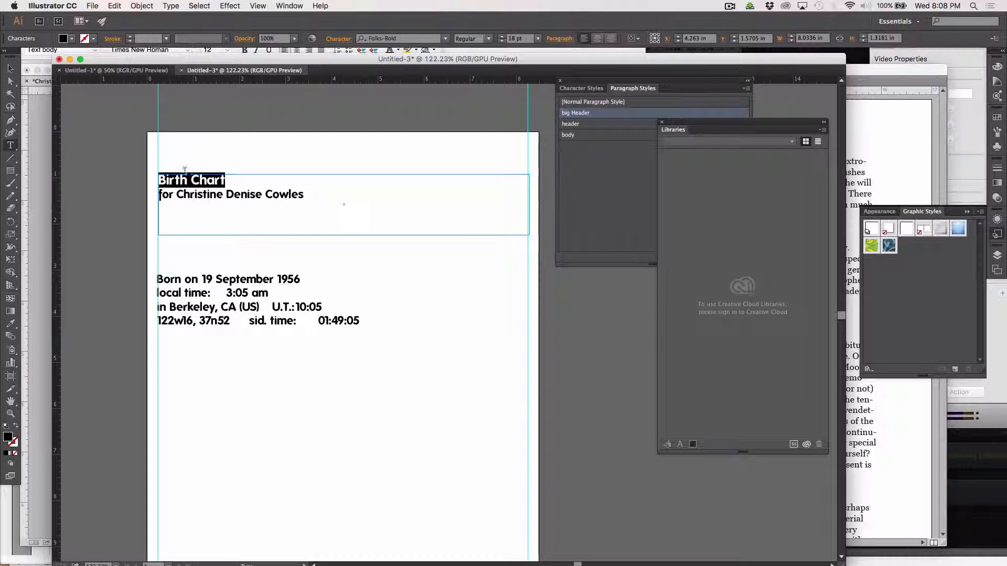
Set the 'Birth Chart' title's font size to 60 pt.
click(501, 37)
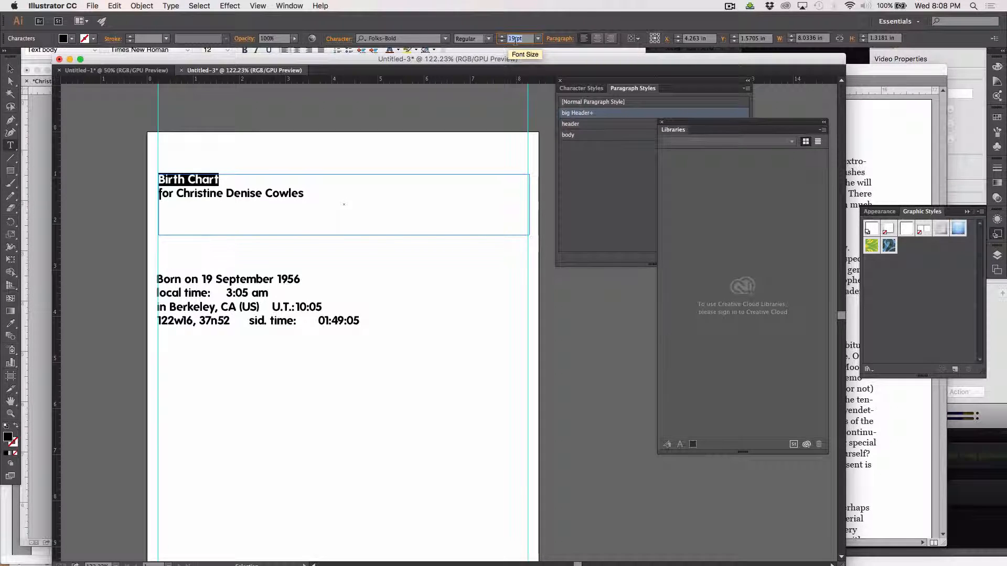
key(Up)
key(shift+Up)
key(shift+Up)
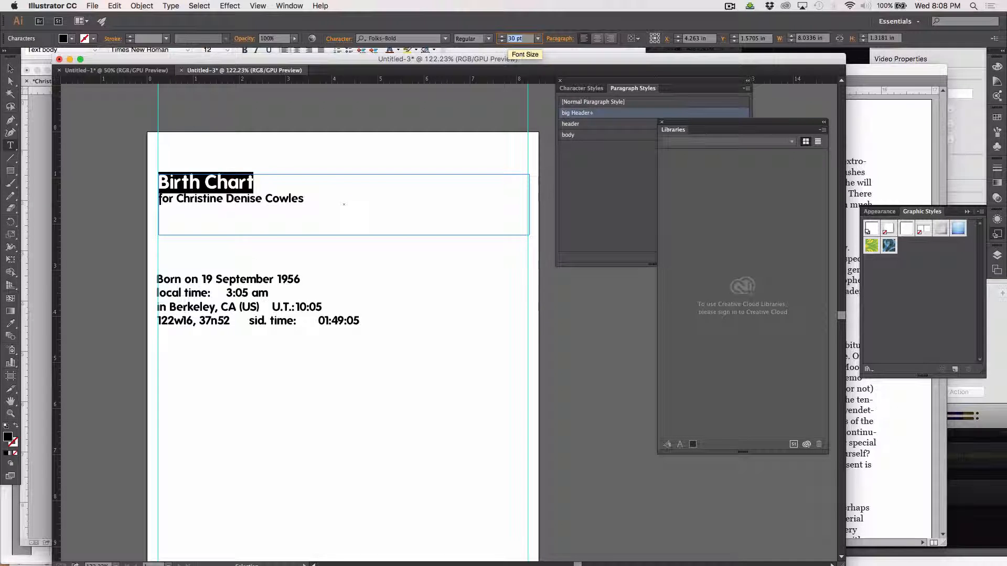
key(shift+Up)
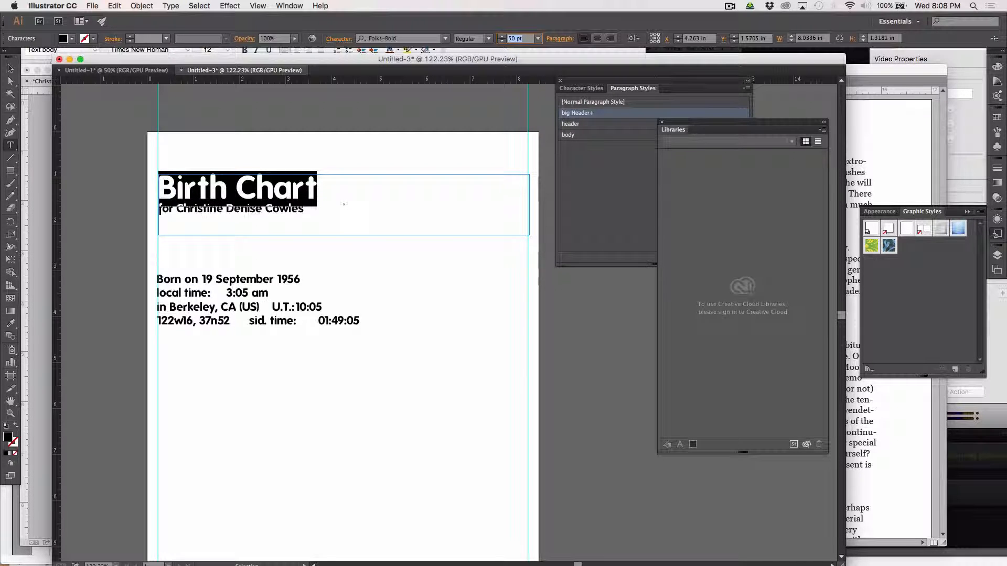
key(shift+Up)
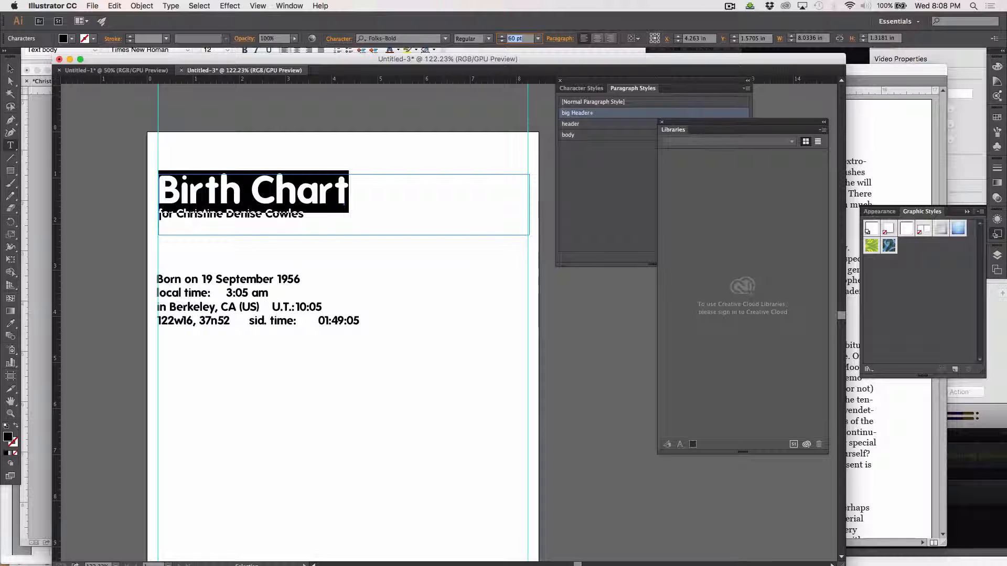
key(shift+Up)
key(shift+Down)
Set the name subtitle's font size to 23 pt and exit text editing.
click(319, 213)
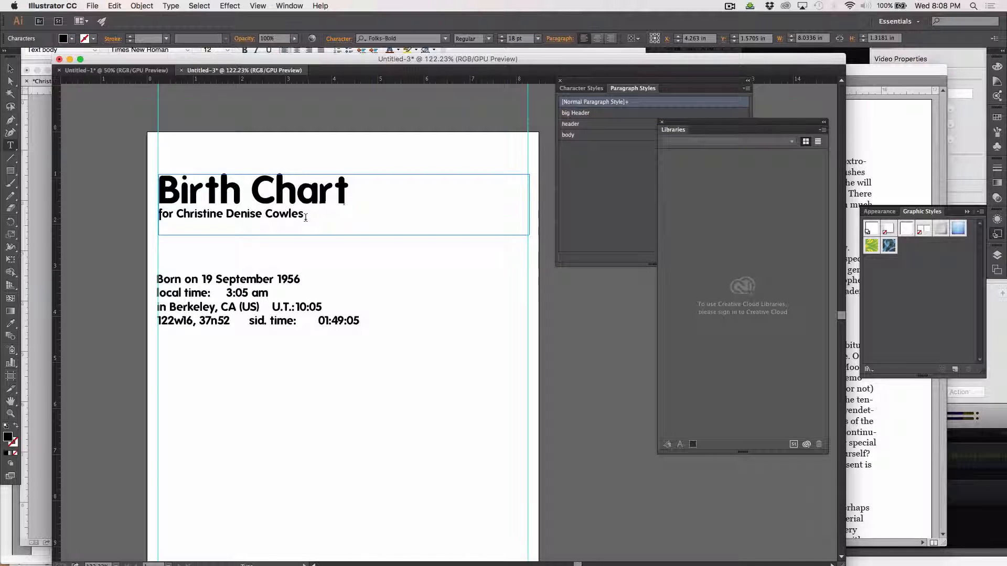
drag(306, 213, 160, 211)
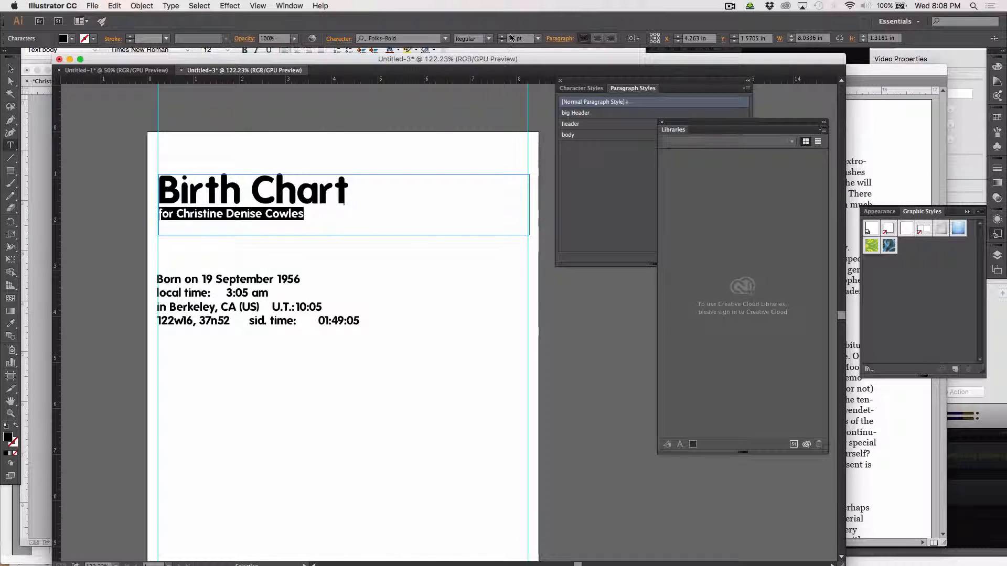
click(511, 39)
key(Up)
key(Up)
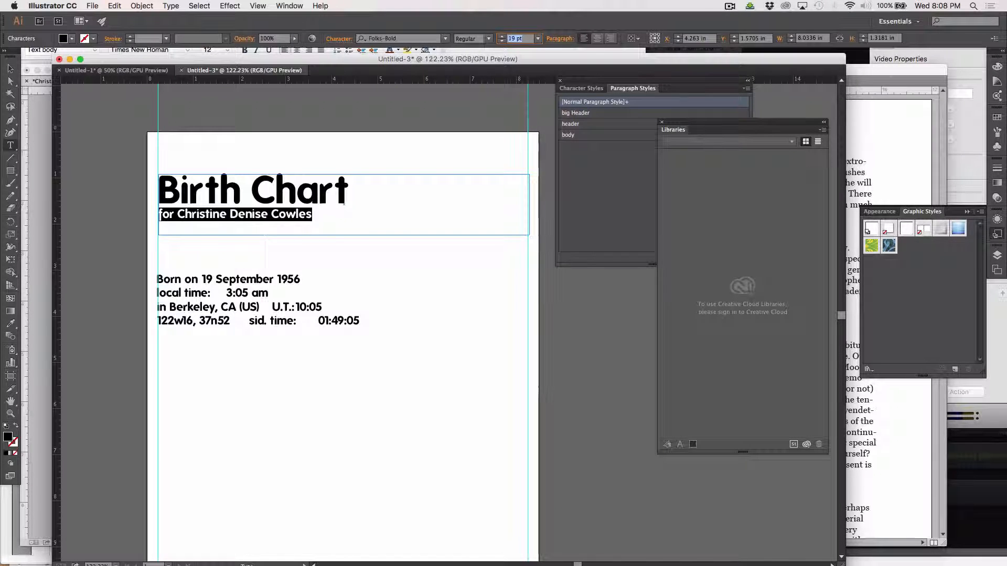
key(Up)
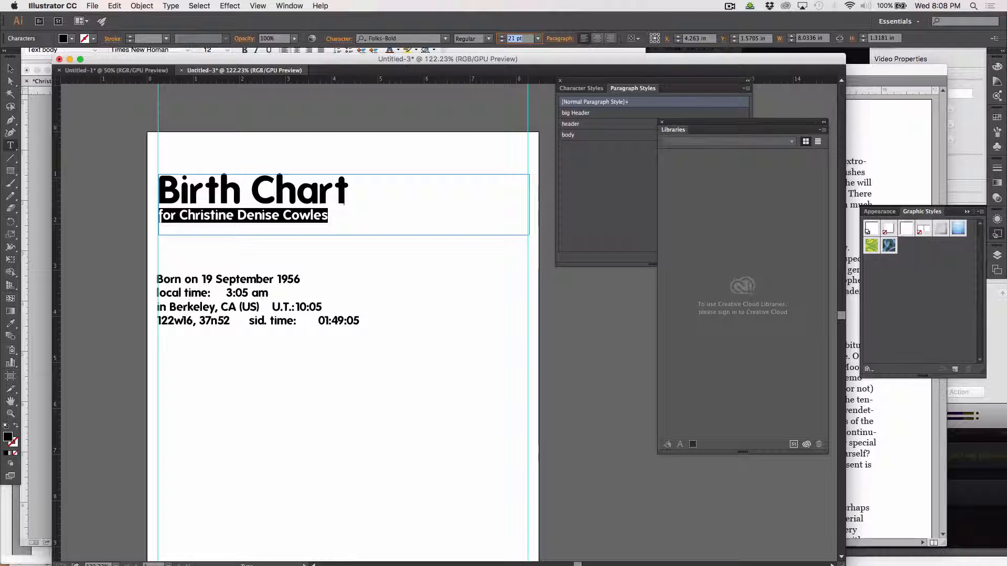
key(Up)
key(Up)
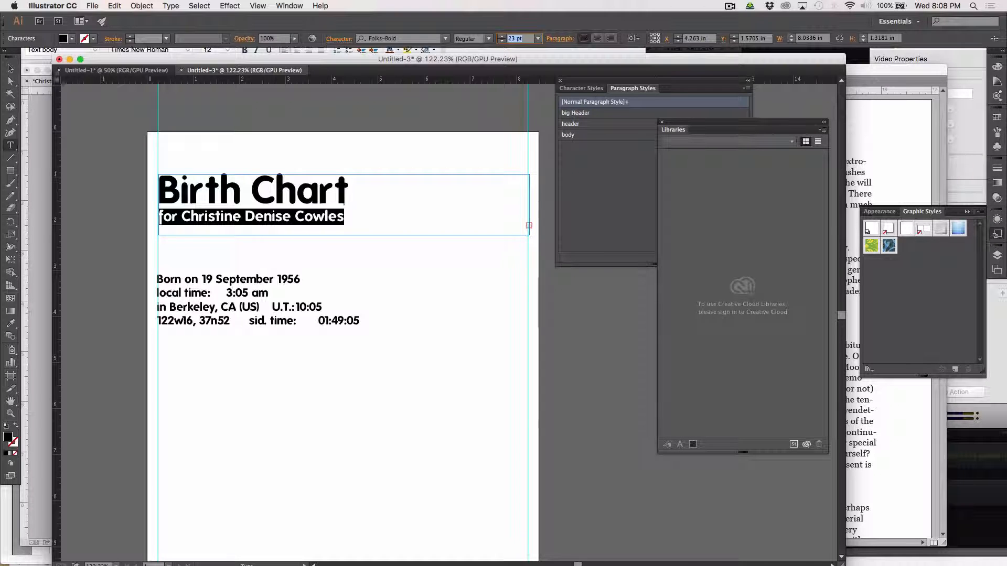
key(Escape)
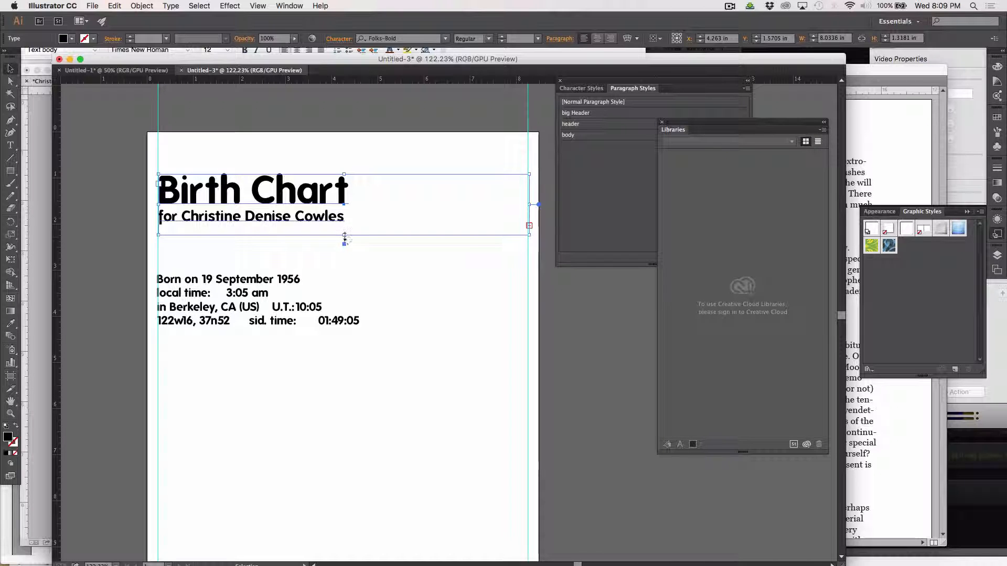
Show hidden characters and delete the empty paragraph below the subtitle.
drag(344, 236, 344, 252)
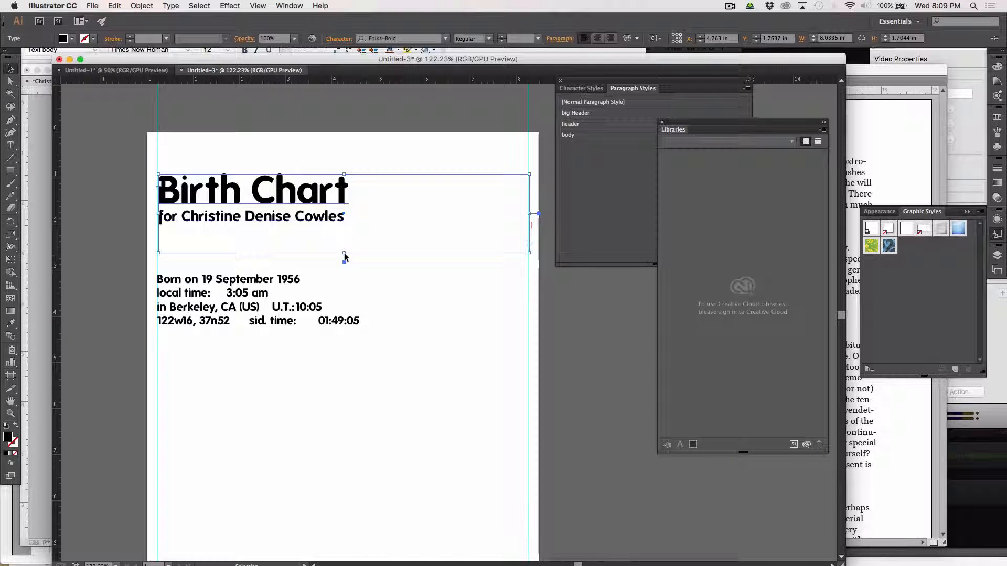
click(11, 145)
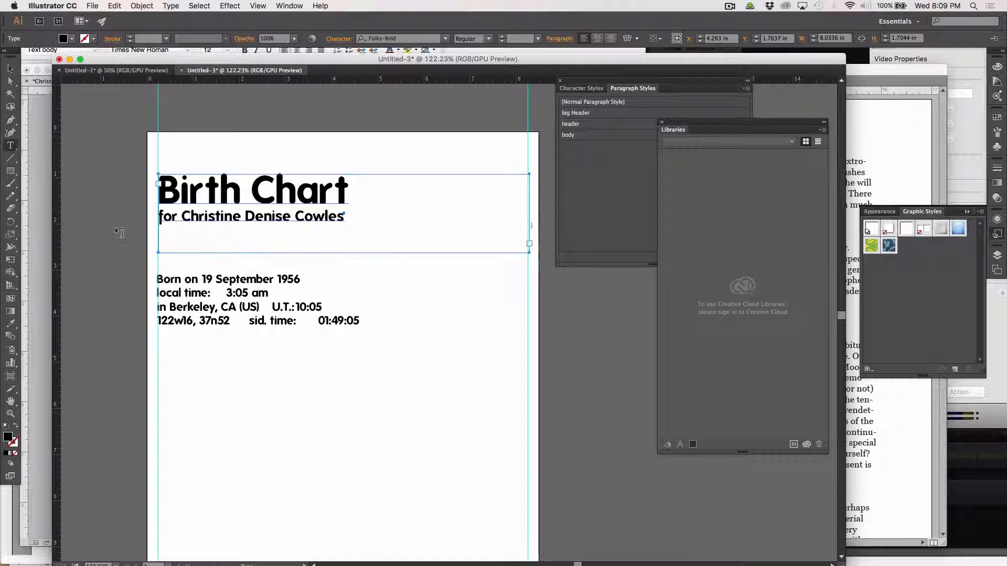
click(162, 232)
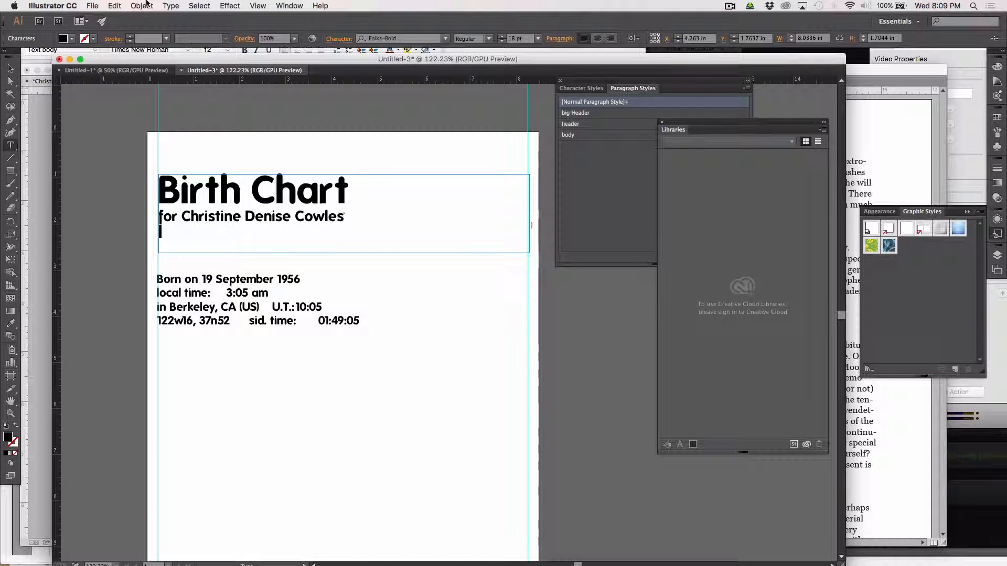
click(171, 6)
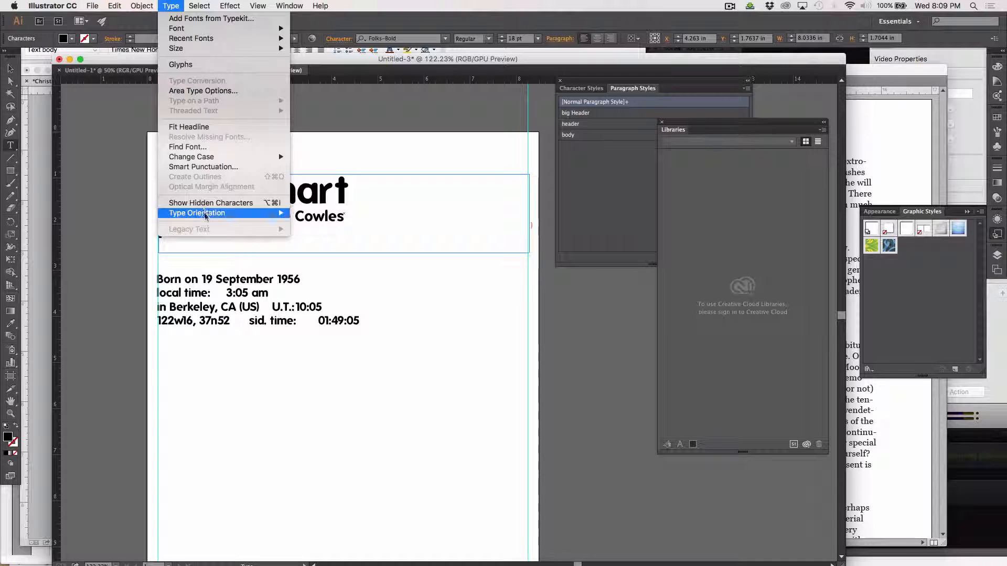
click(206, 203)
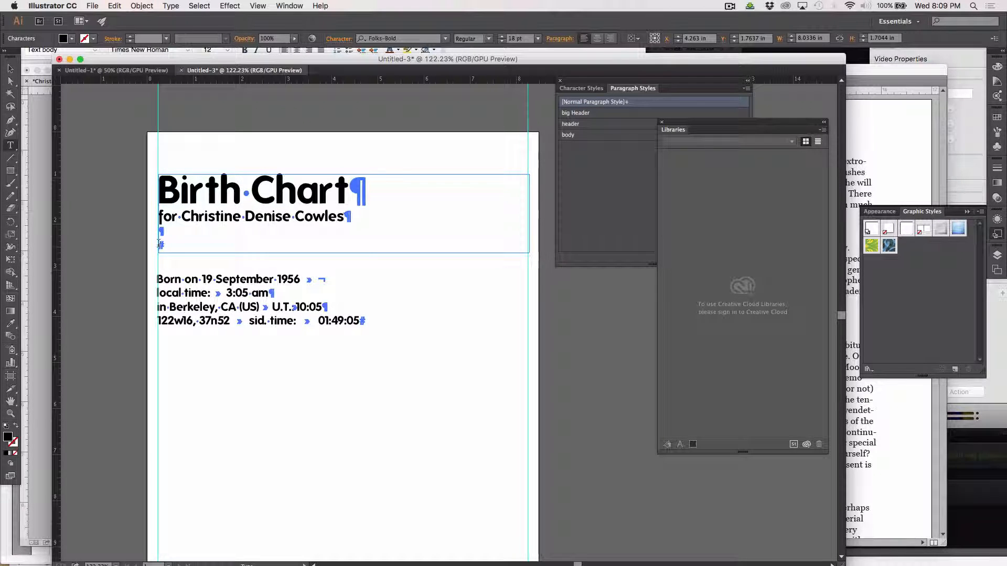
key(BackSpace)
key(BackSpace)
Shorten the header frame, hide the paragraph markers, and select the four birth-detail lines.
key(Escape)
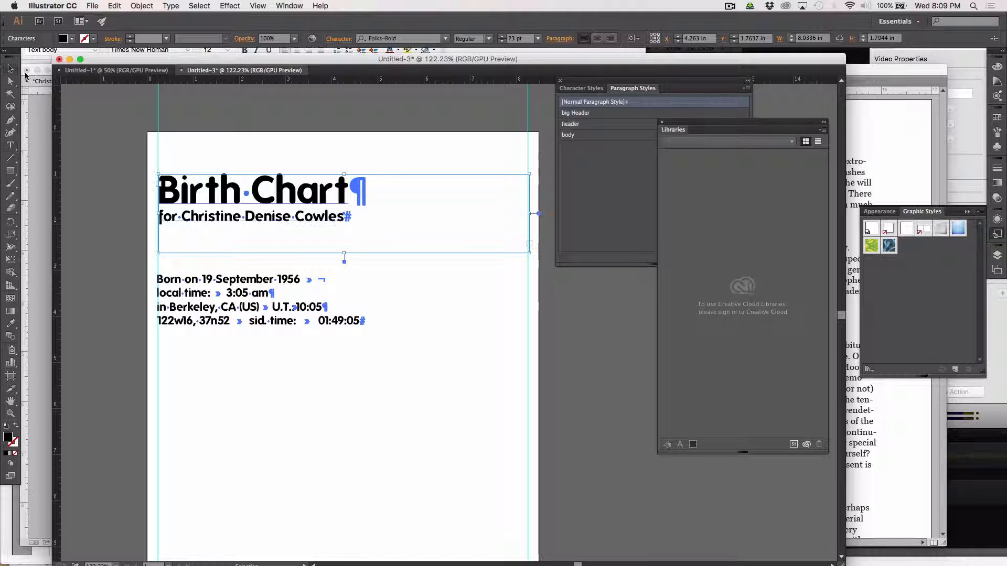
drag(344, 255, 344, 229)
click(410, 356)
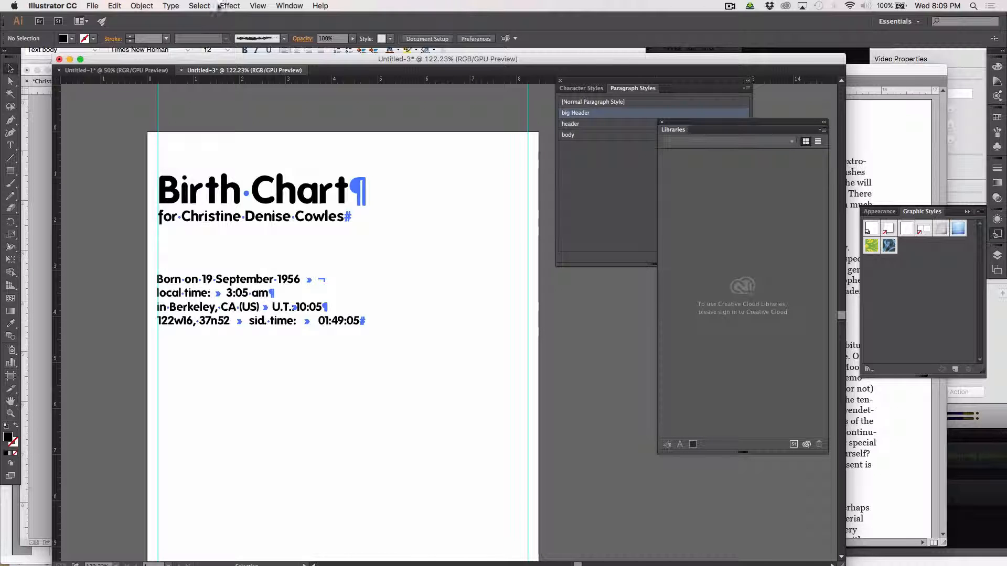
click(170, 6)
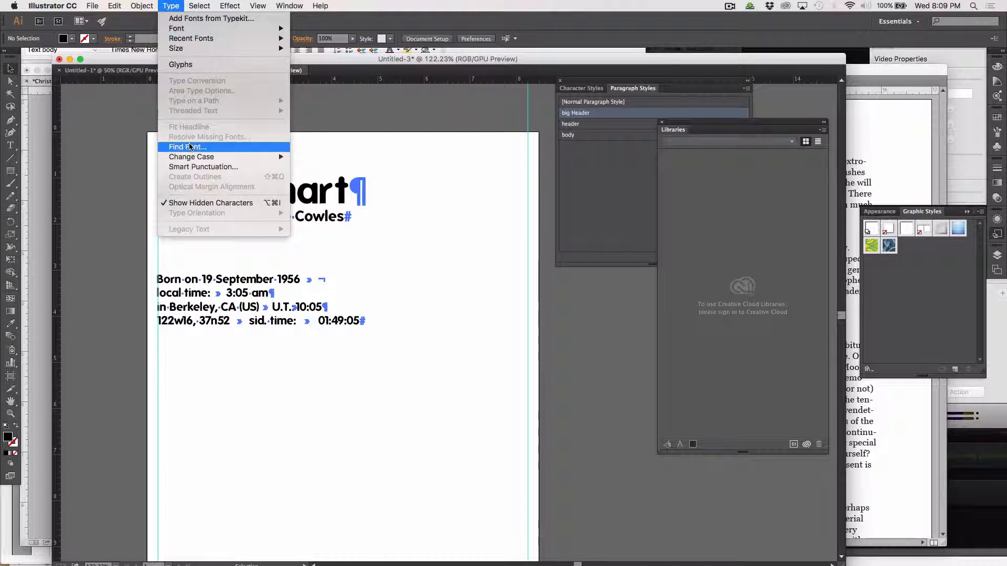
click(203, 204)
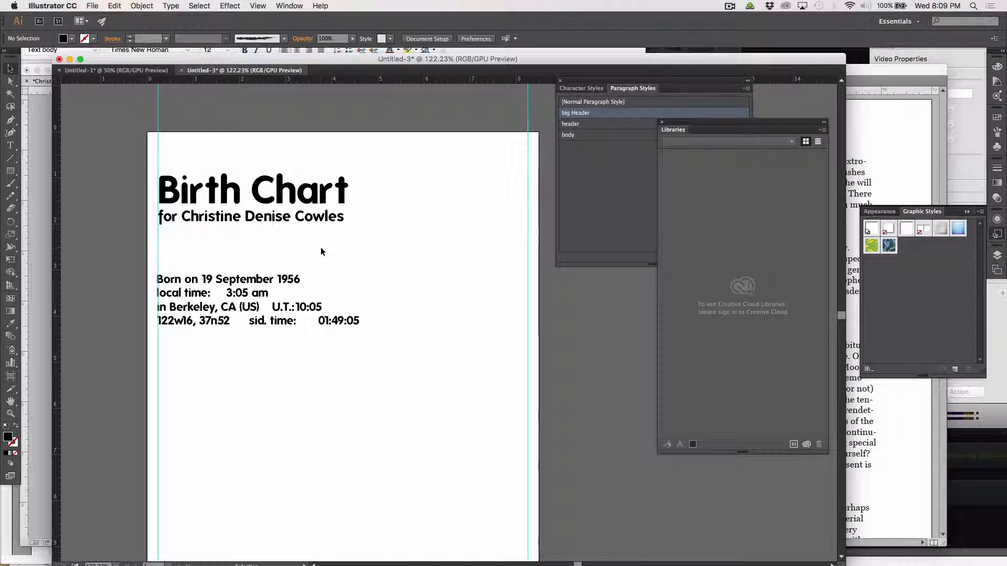
click(10, 145)
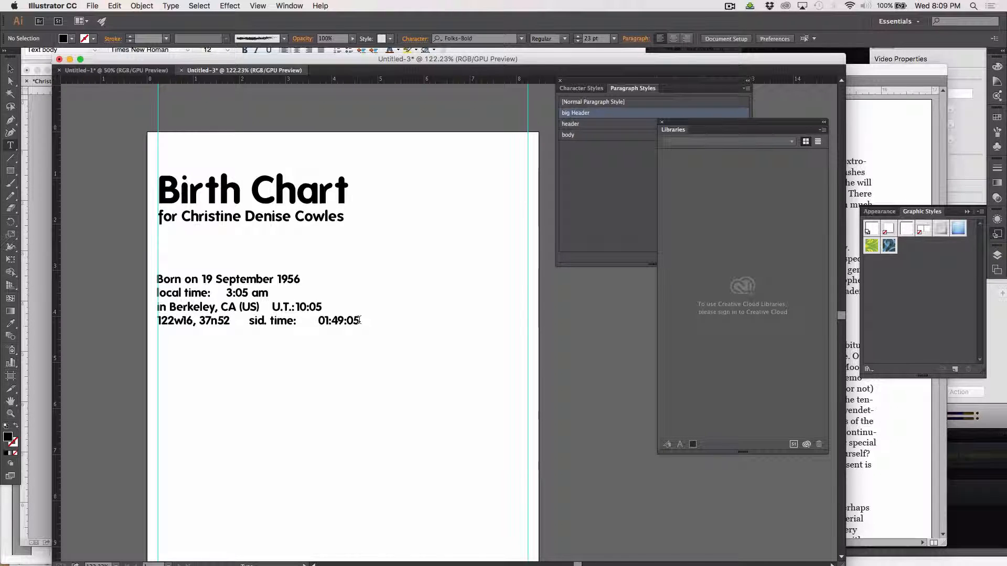
drag(359, 320, 143, 178)
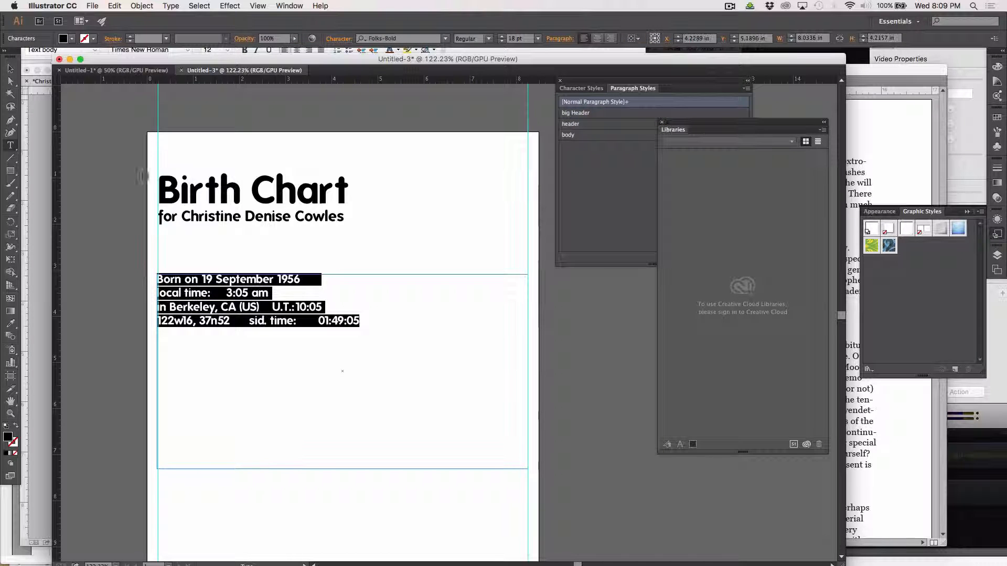
Set the birth-detail lines in Folks-Light after trying FolksShades.
click(445, 38)
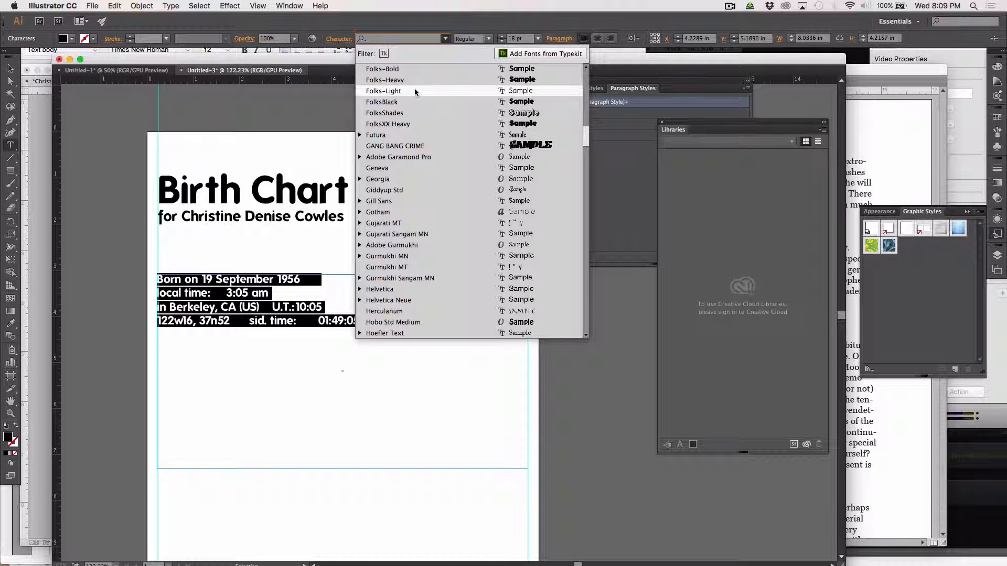
click(400, 113)
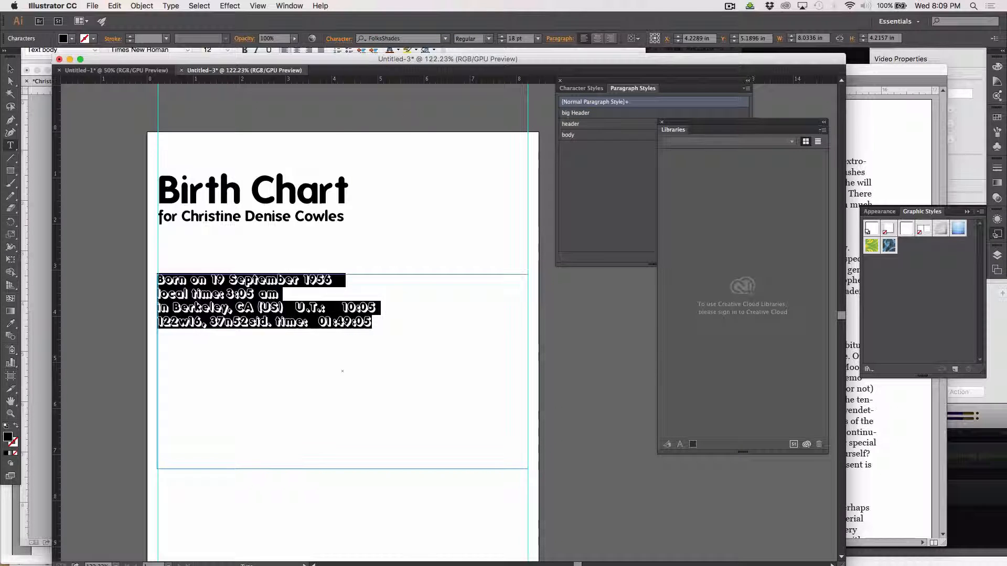
click(445, 38)
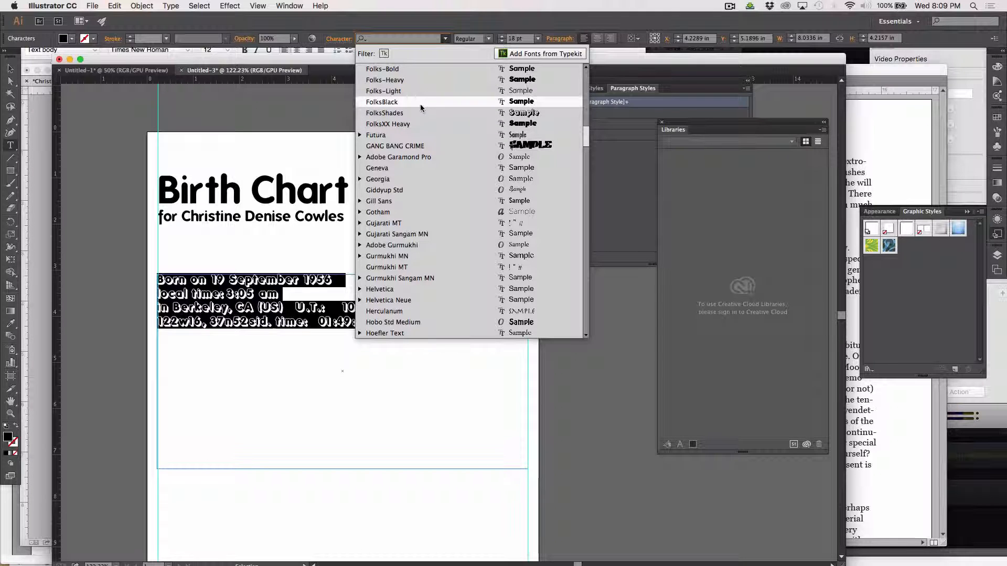
click(419, 90)
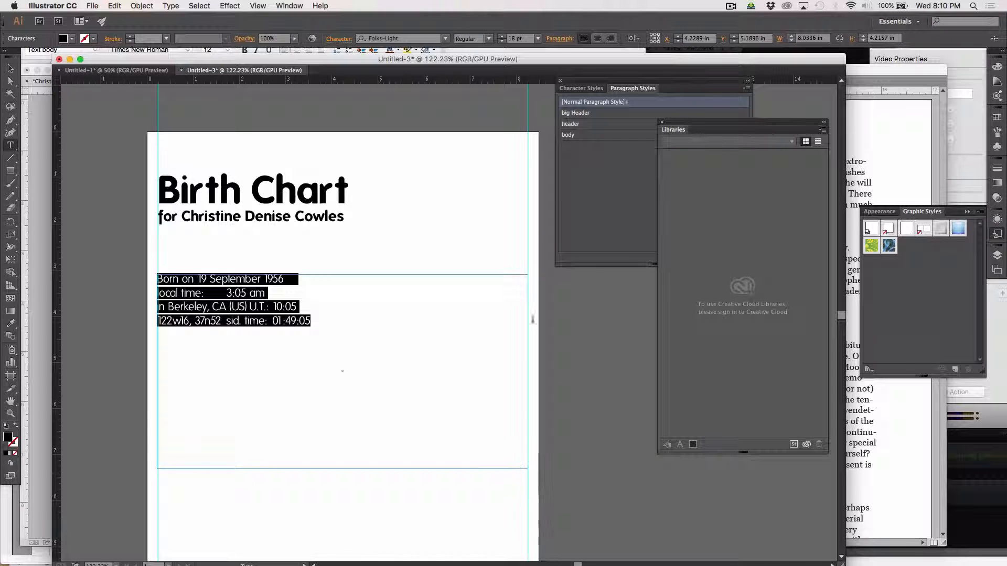
Try left and center alignment on the birth details, then revert the alignment change.
click(598, 40)
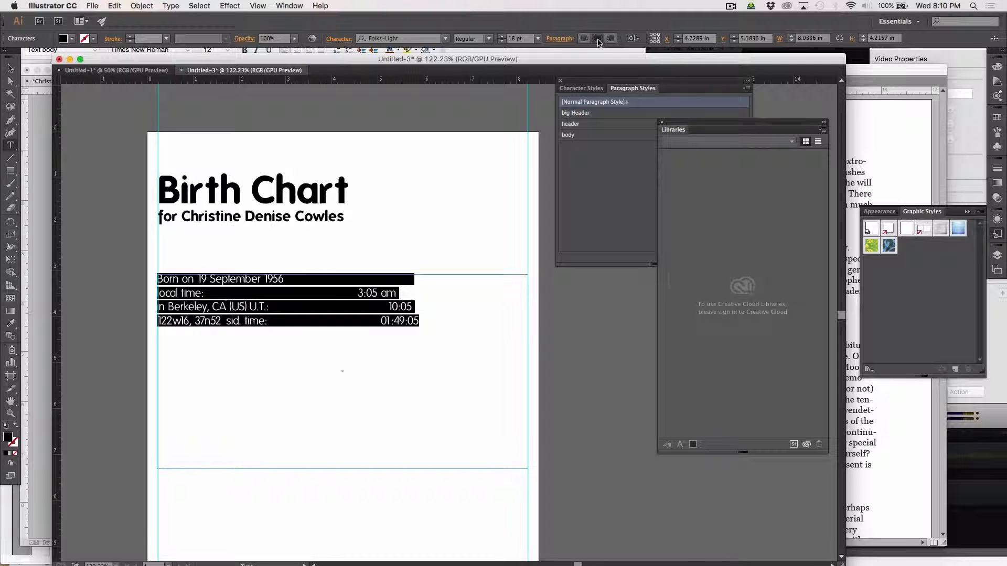
key(super+x)
key(super+z)
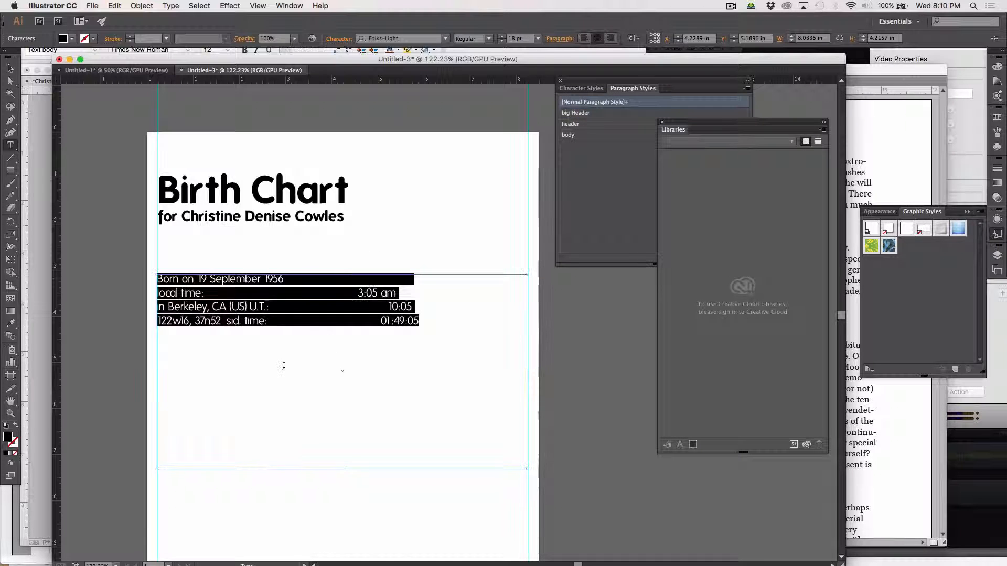
click(283, 365)
drag(450, 329, 147, 259)
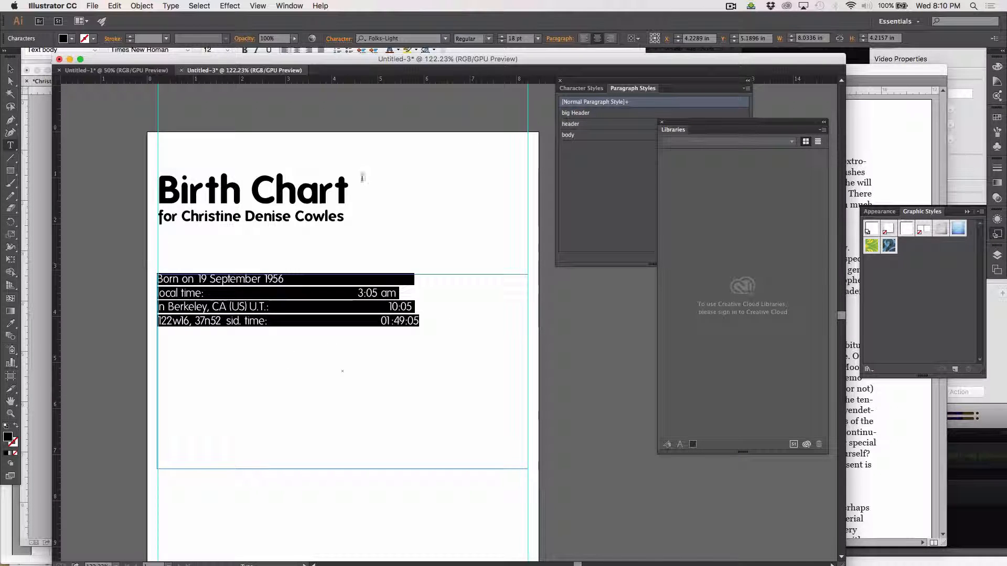
click(584, 42)
click(597, 41)
click(468, 295)
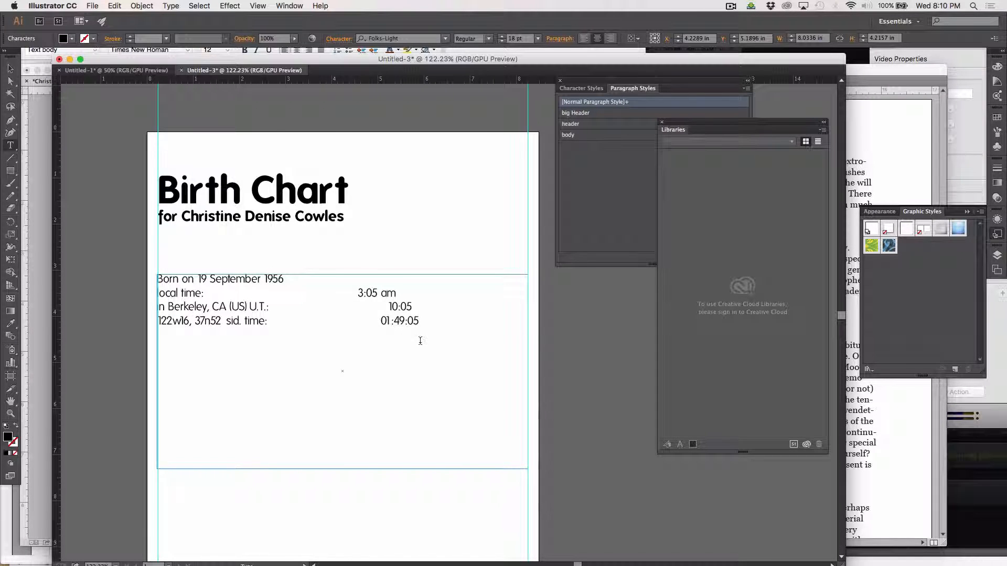
key(super+a)
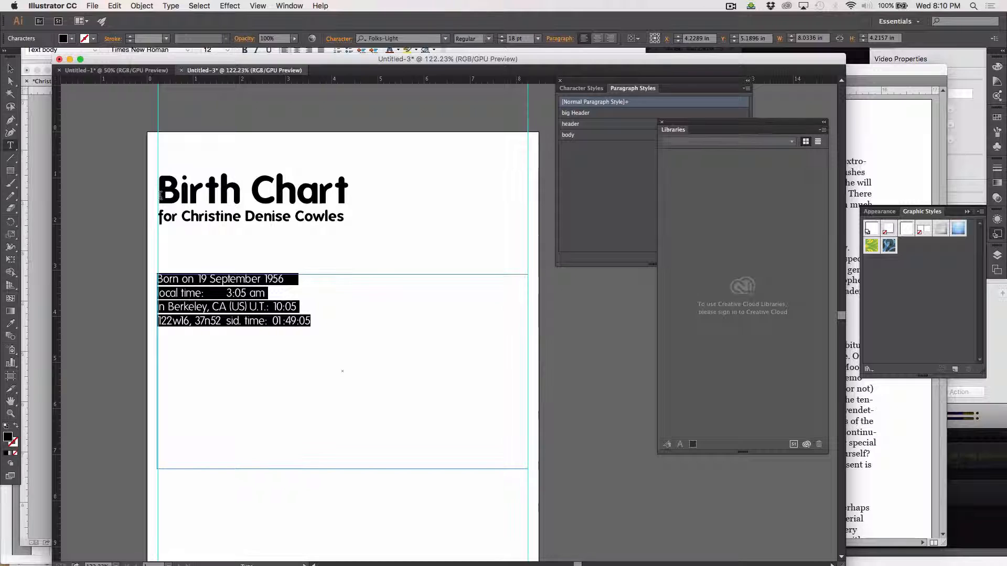
Open the Tabs panel from Window > Type > Tabs.
click(171, 6)
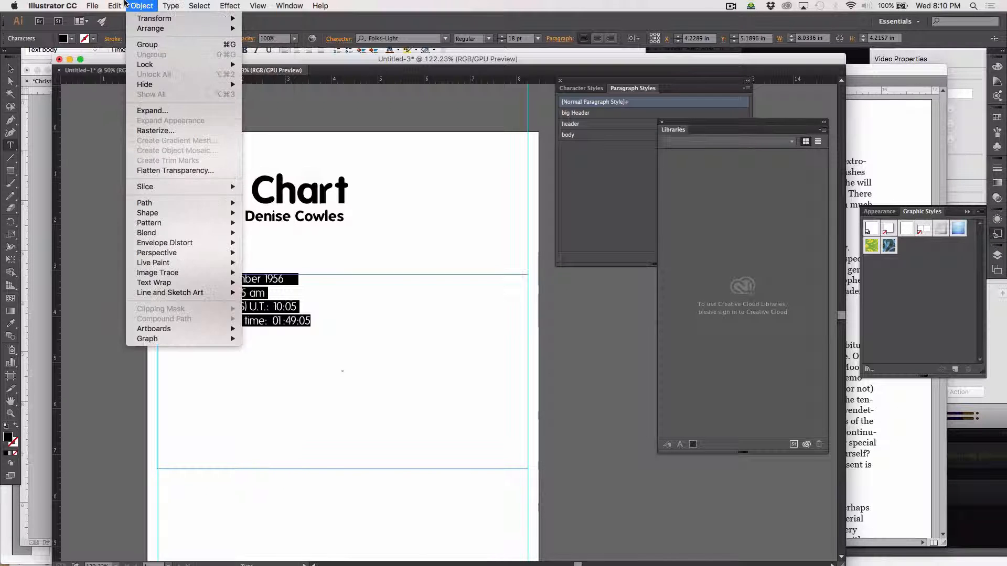
mouse_move(115, 8)
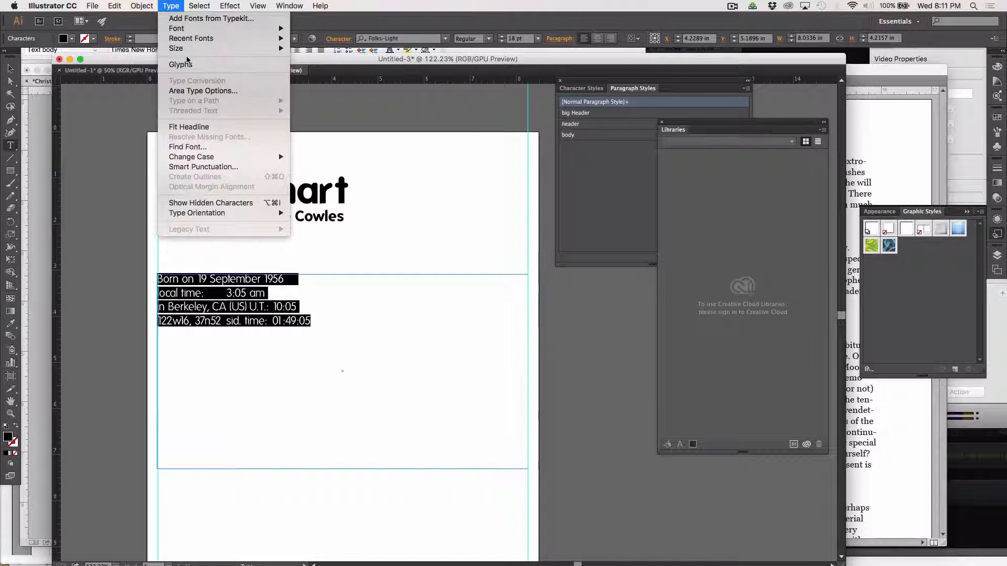
mouse_move(257, 7)
mouse_move(290, 5)
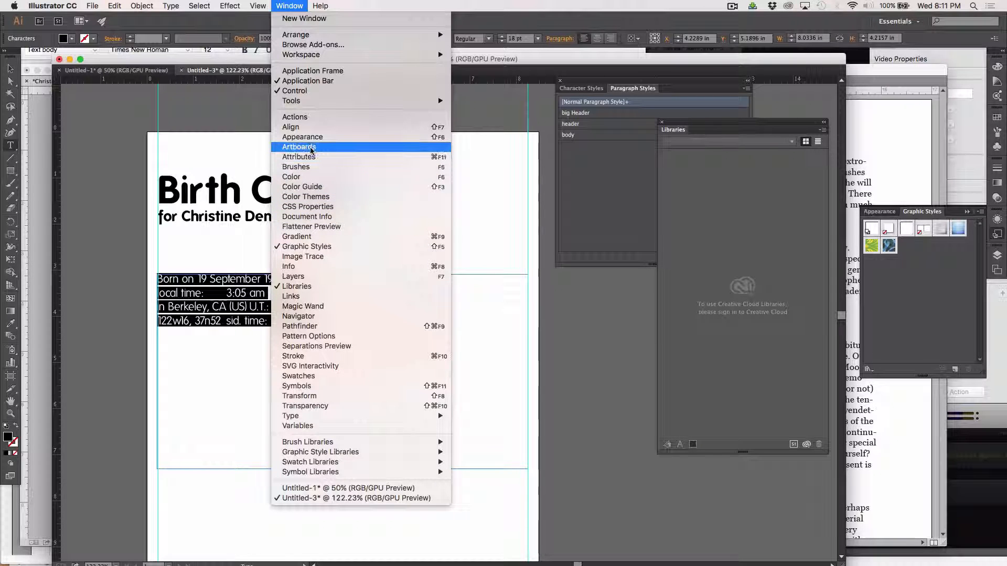
mouse_move(303, 101)
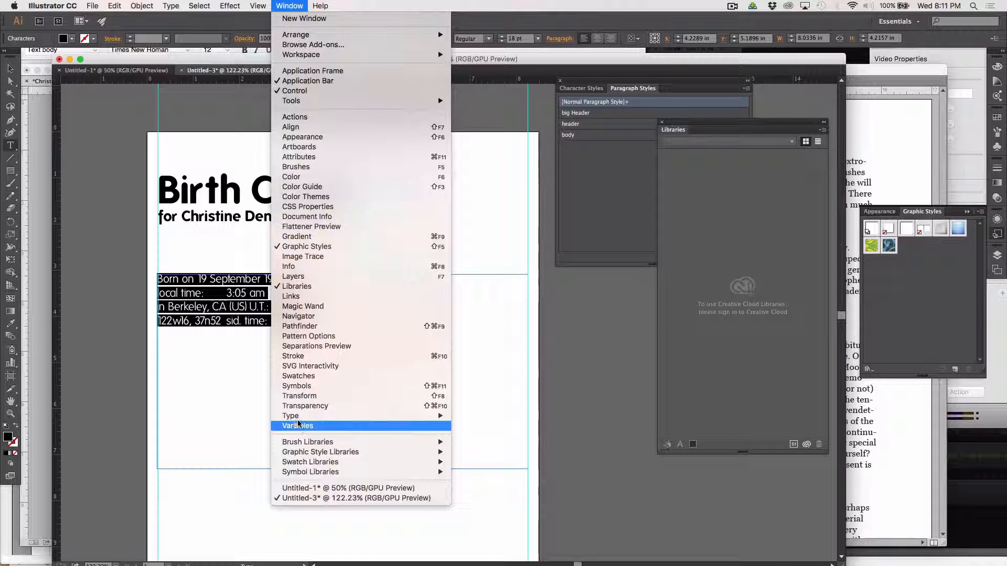
mouse_move(294, 418)
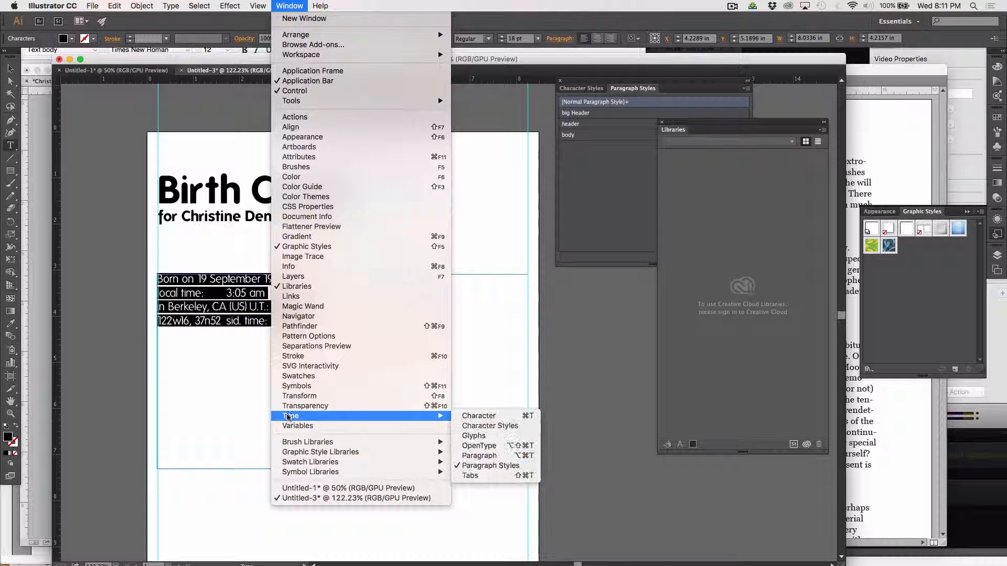
click(508, 476)
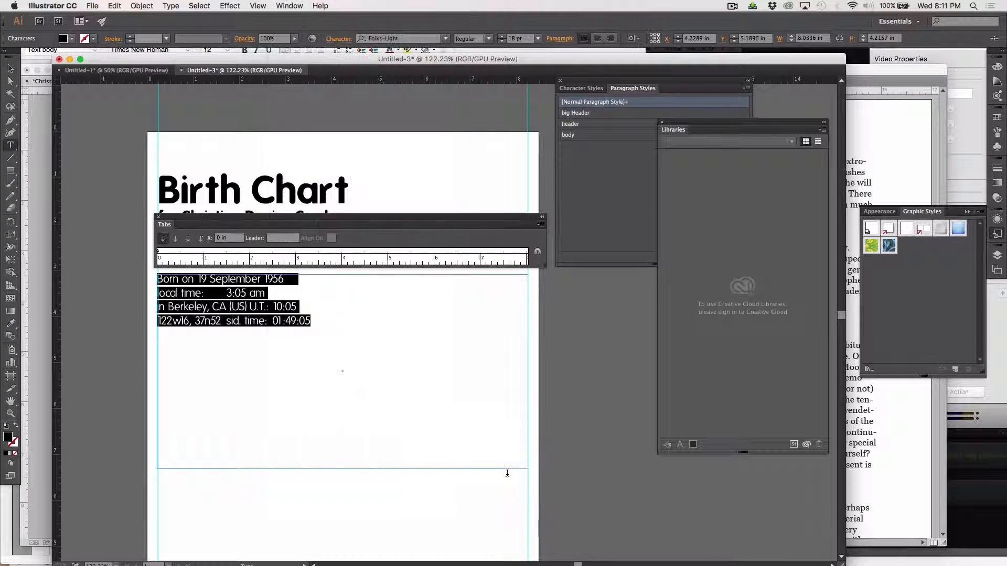
click(173, 5)
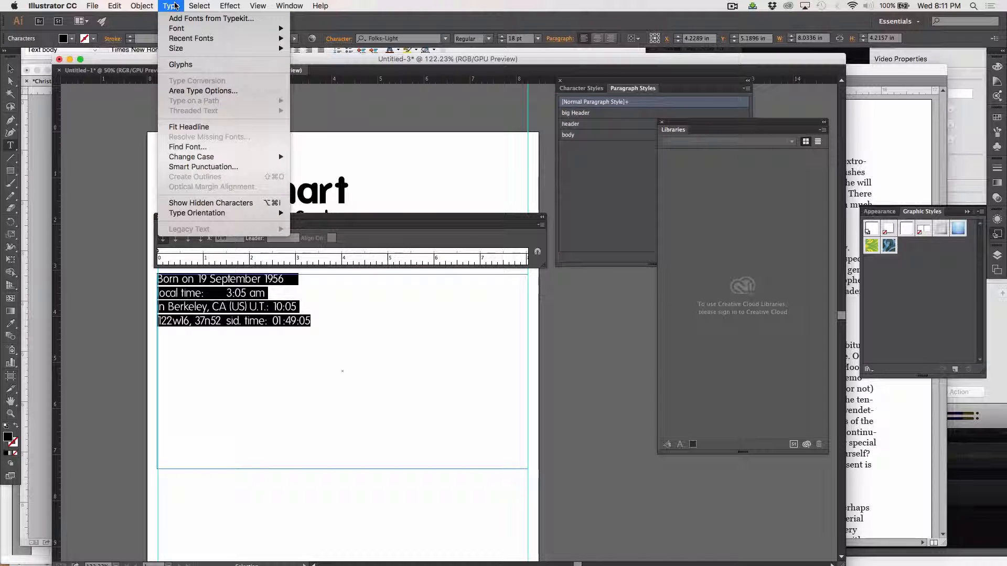
click(175, 6)
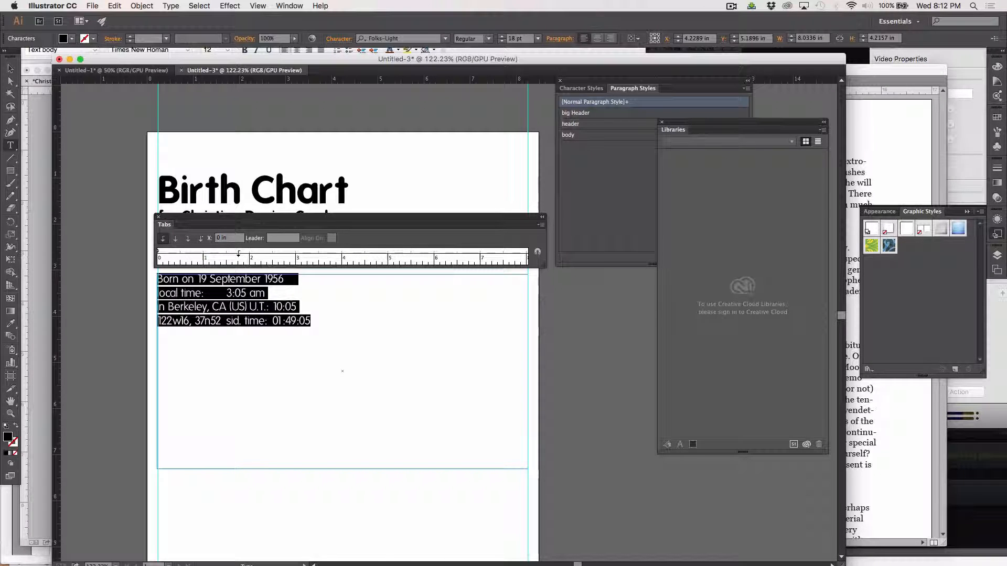
Add a left tab stop, insert a tab before 'September', and move the stop to 2.98 in.
click(238, 255)
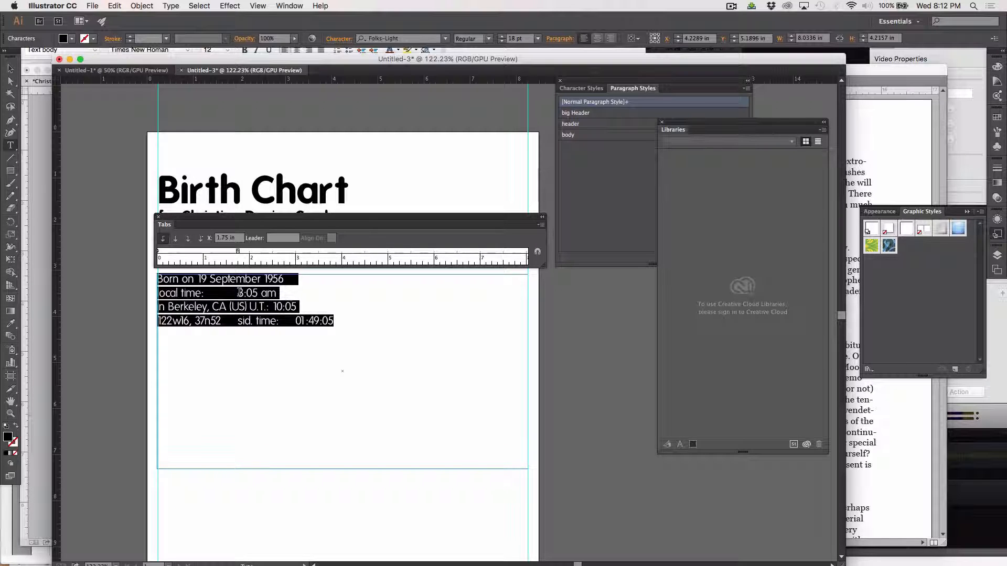
click(212, 278)
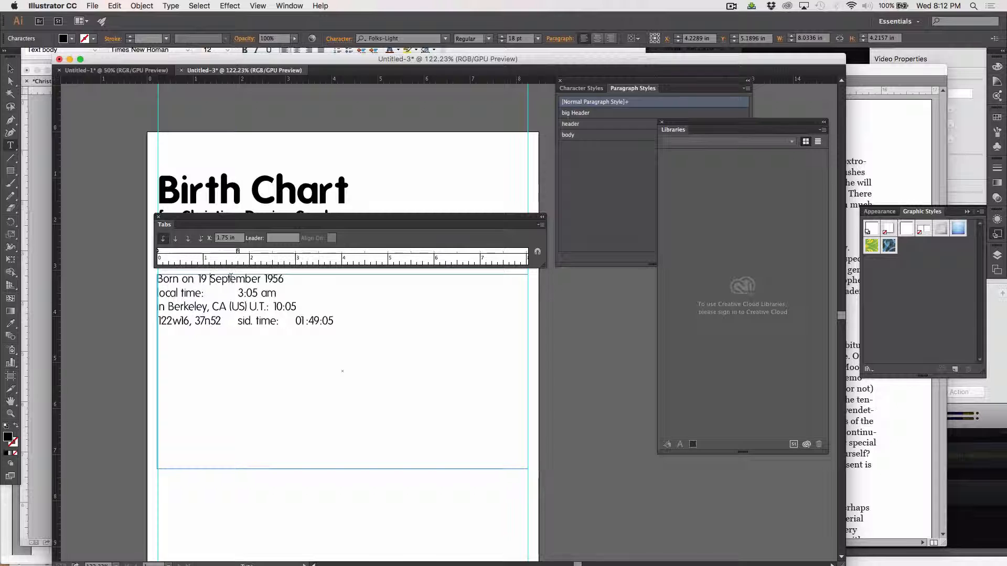
key(Tab)
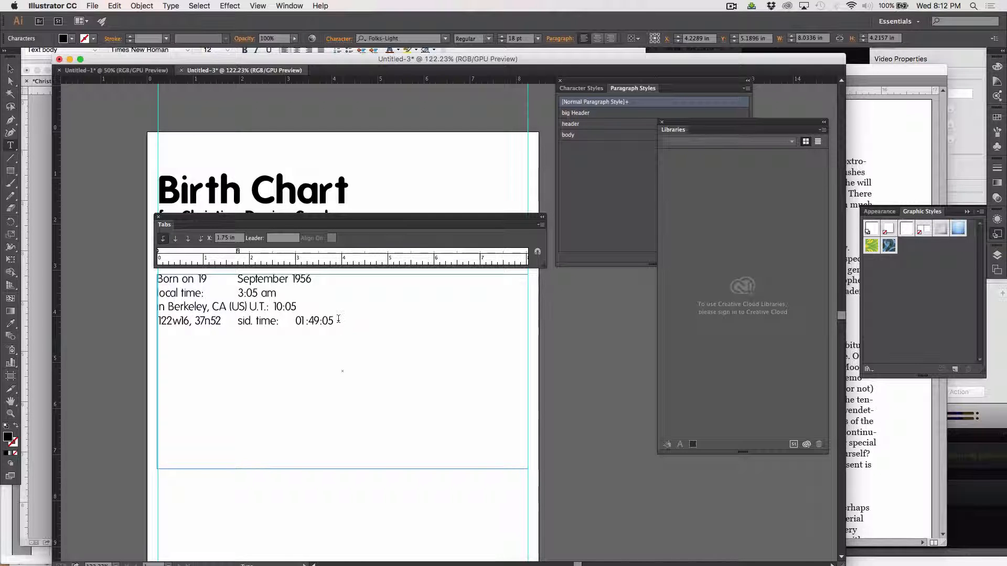
drag(338, 321, 157, 279)
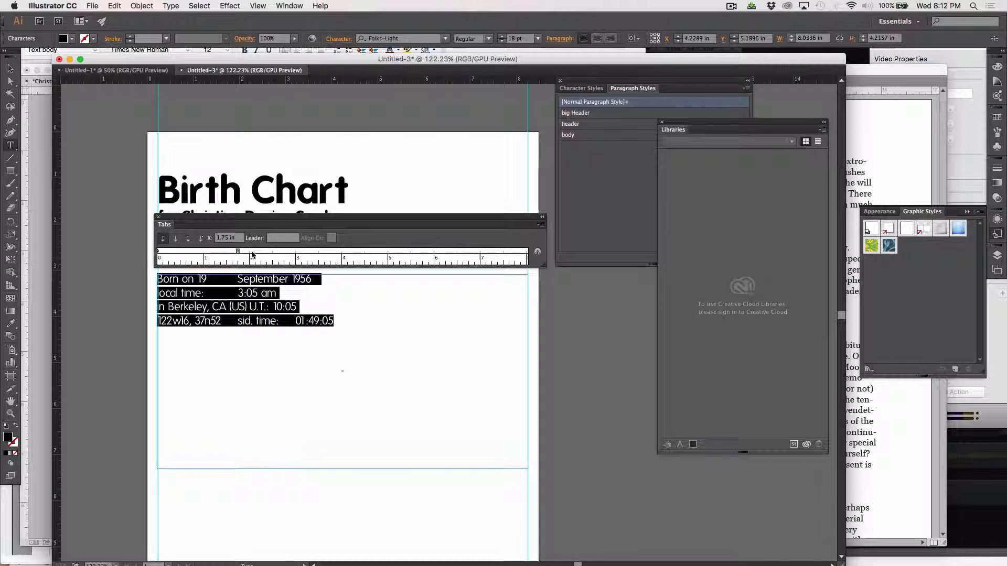
mouse_move(239, 255)
mouse_down()
mouse_move(297, 262)
mouse_move(295, 251)
mouse_up()
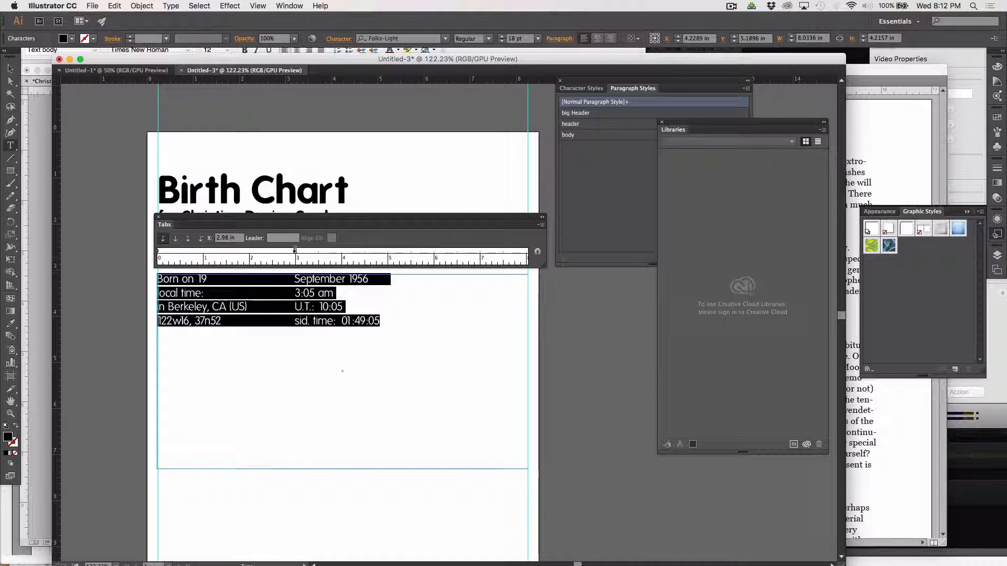
click(249, 329)
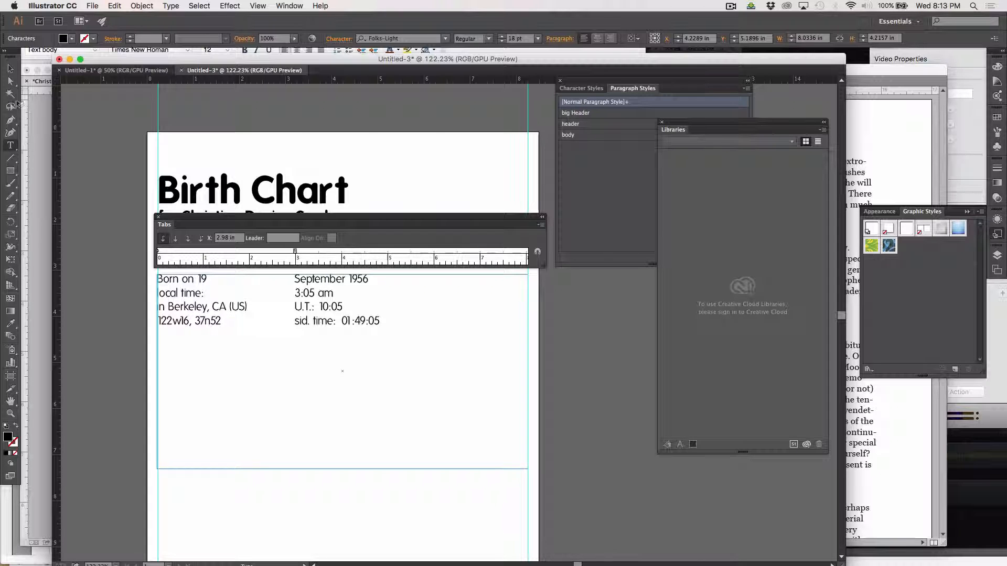
click(10, 69)
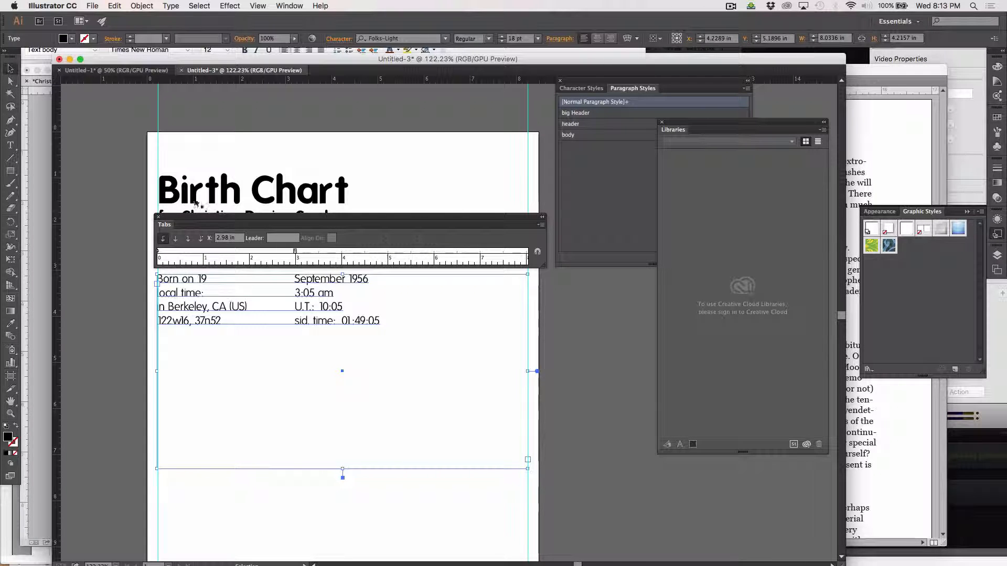
Close the Tabs panel and try centring the birth-detail lines, then undo it.
click(159, 219)
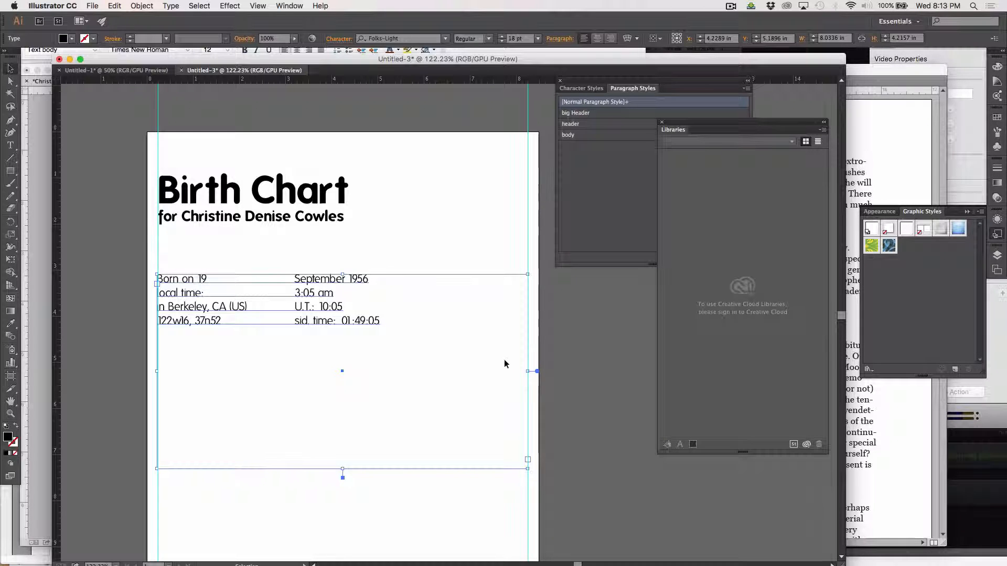
click(392, 326)
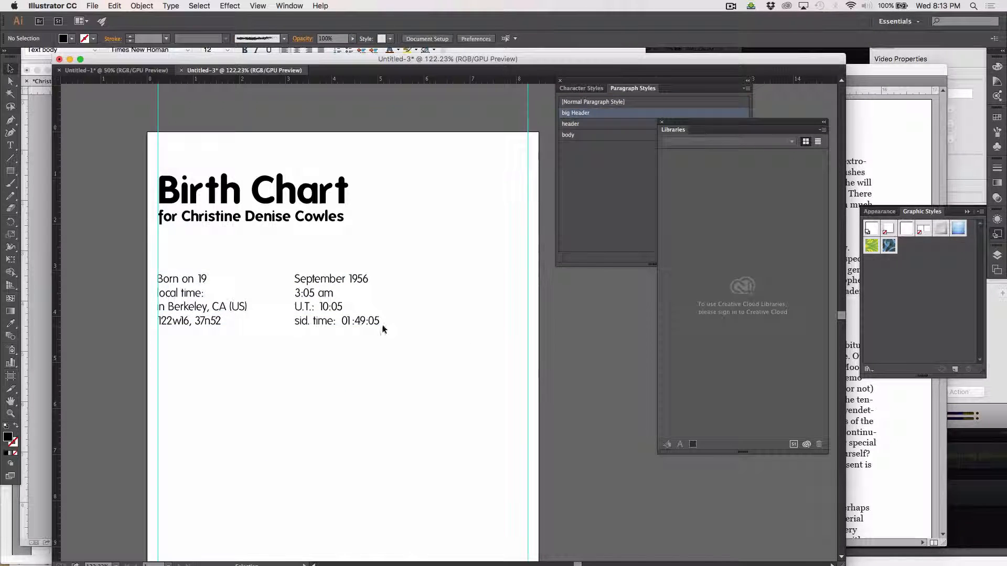
click(10, 147)
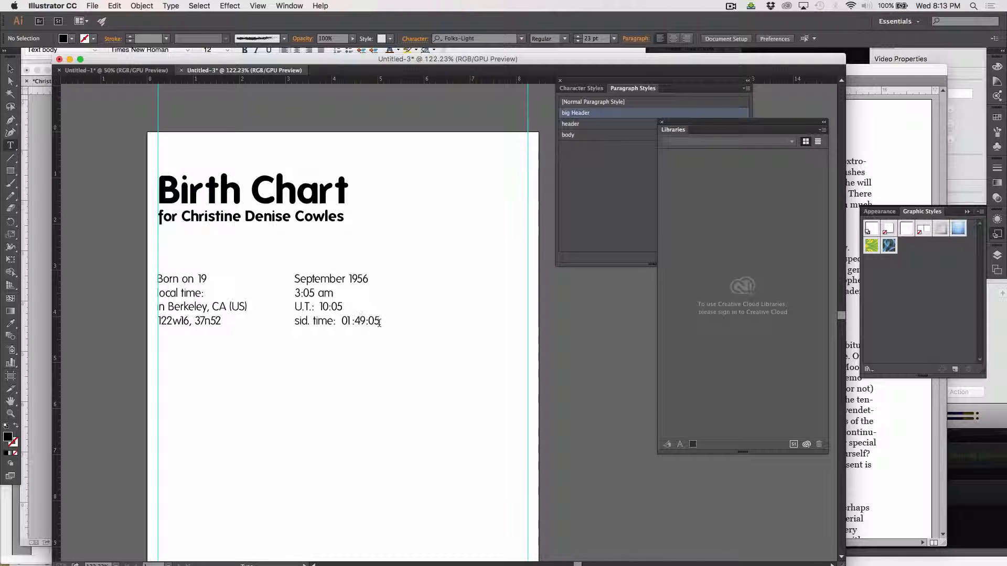
drag(379, 322, 309, 276)
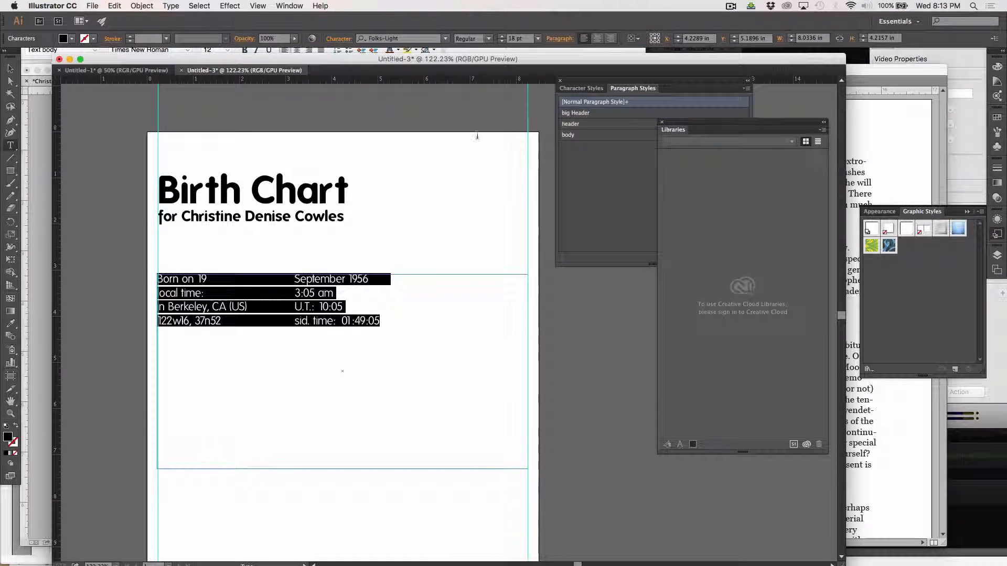
click(596, 40)
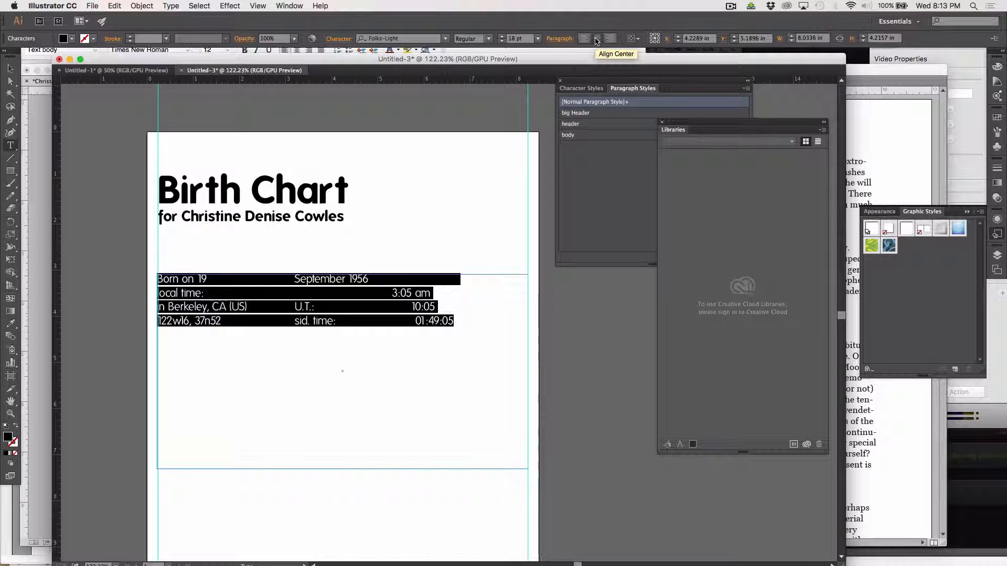
key(super+z)
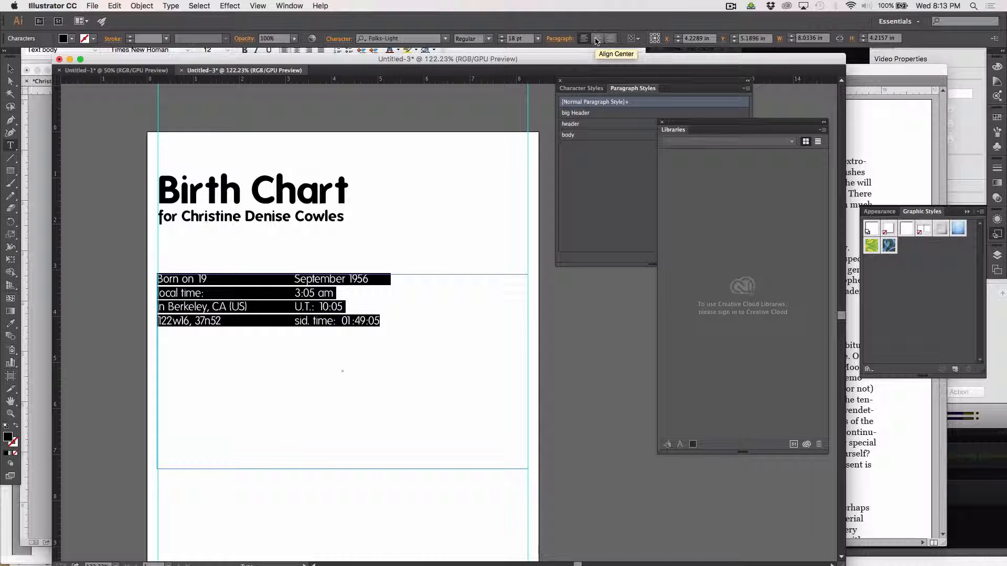
Narrow the birth-details frame and draw a wide rectangle across the heading area.
click(10, 67)
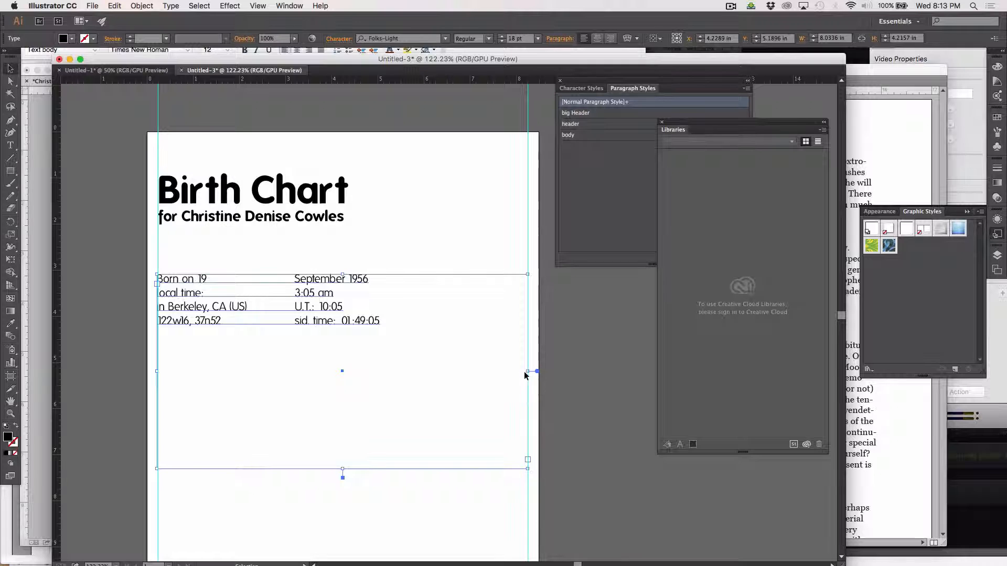
drag(528, 371, 389, 363)
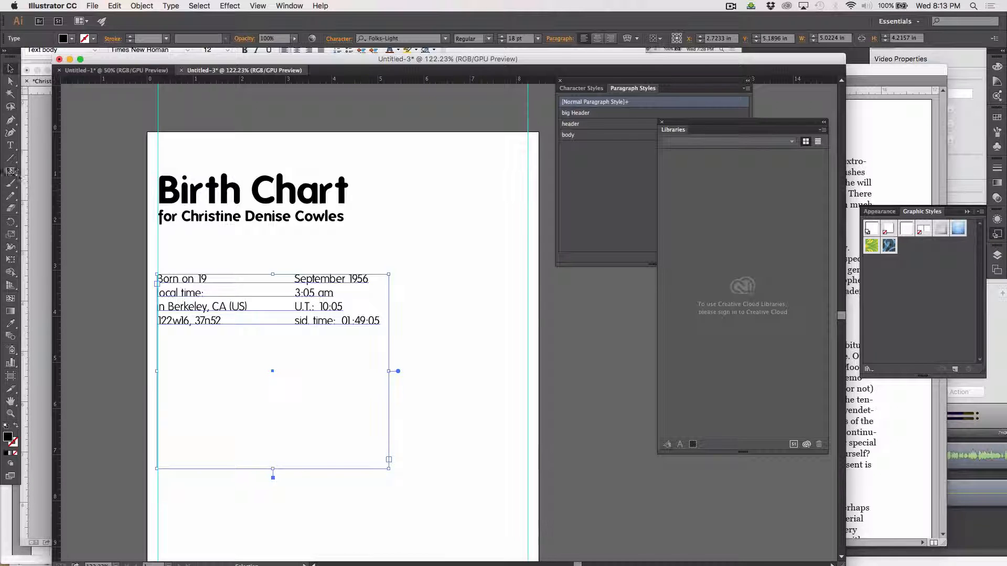
click(13, 171)
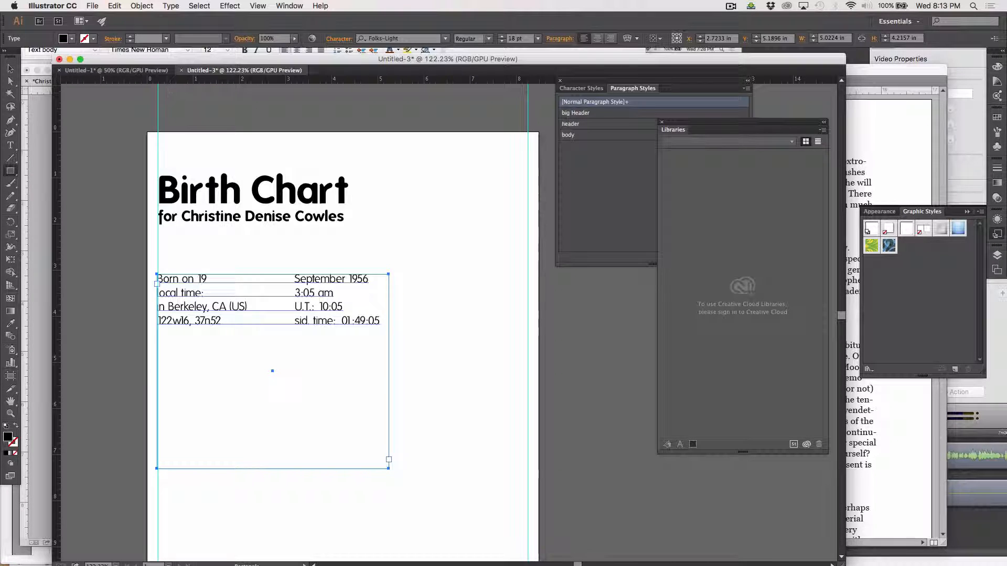
drag(157, 155, 528, 191)
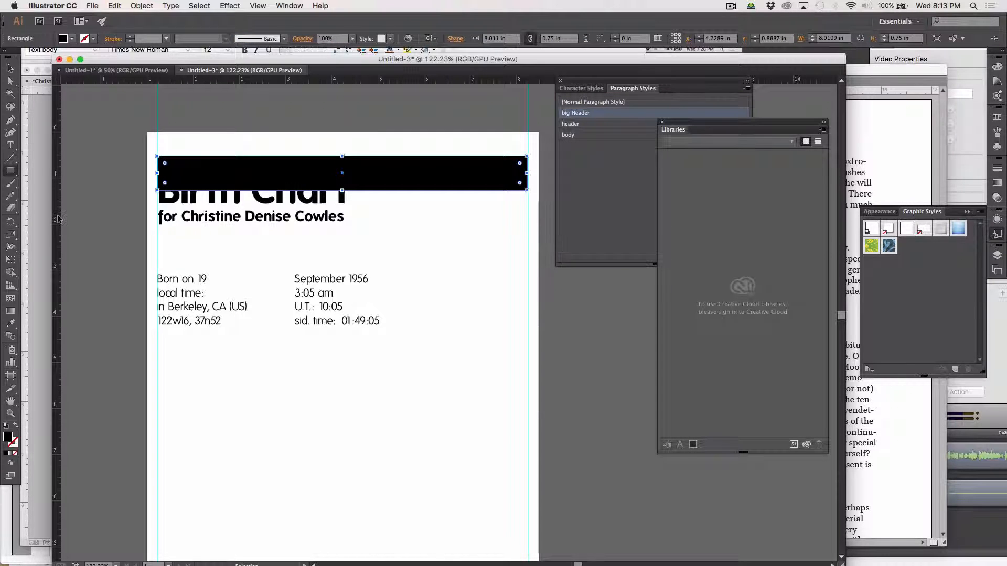
Add a vertical guide at the page centre and delete the black rectangle.
drag(57, 219, 342, 176)
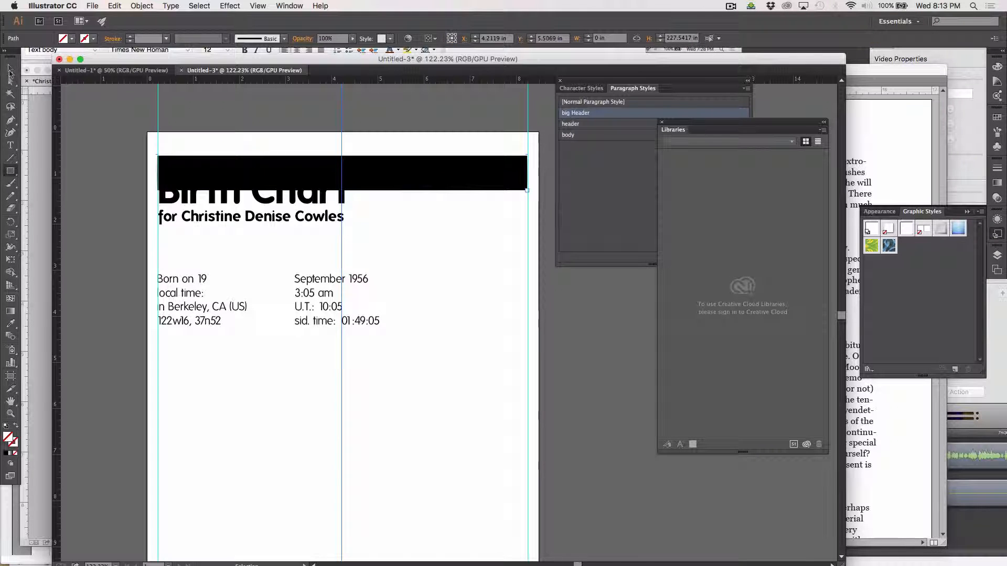
click(9, 69)
click(190, 167)
key(Delete)
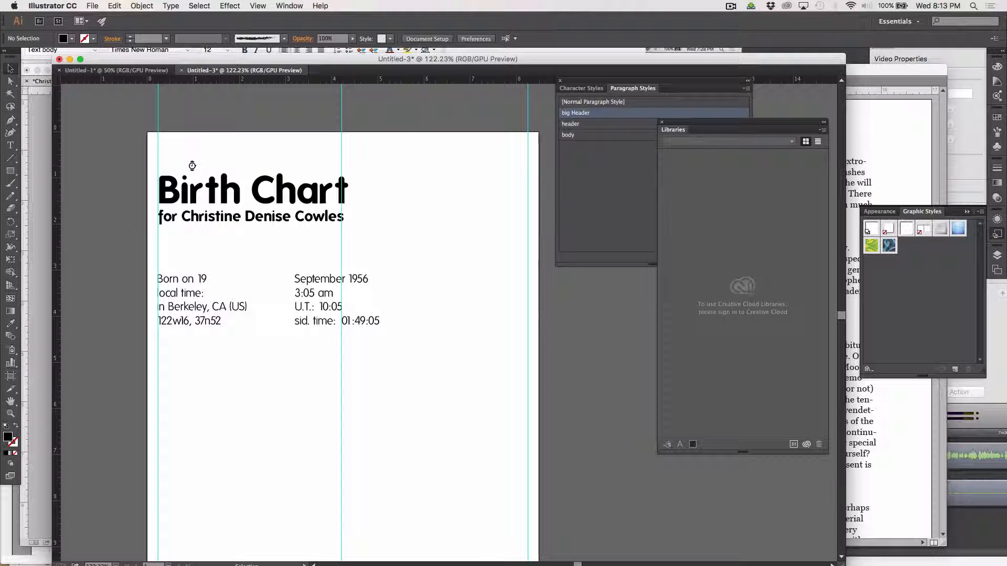
Move the birth-details block to the right, nudging it twice with the arrow key.
click(164, 308)
drag(168, 306, 219, 304)
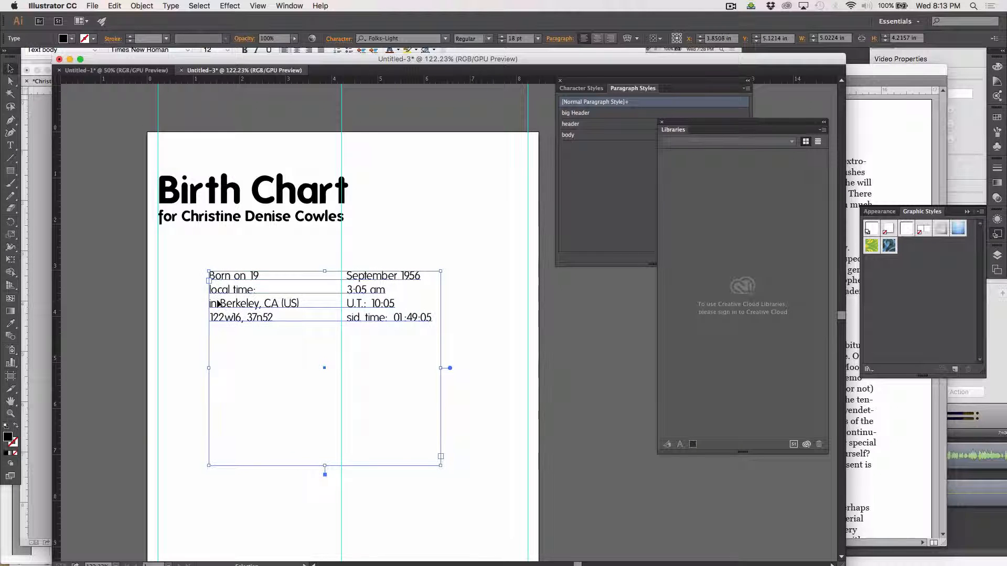
key(Right)
key(Right)
key(Right)
key(Right)
key(Right)
key(Right)
key(Right)
key(Right)
key(Right)
key(Right)
key(Right)
key(Right)
key(Right)
key(Right)
key(Right)
key(Right)
key(Right)
key(Right)
key(Right)
key(Right)
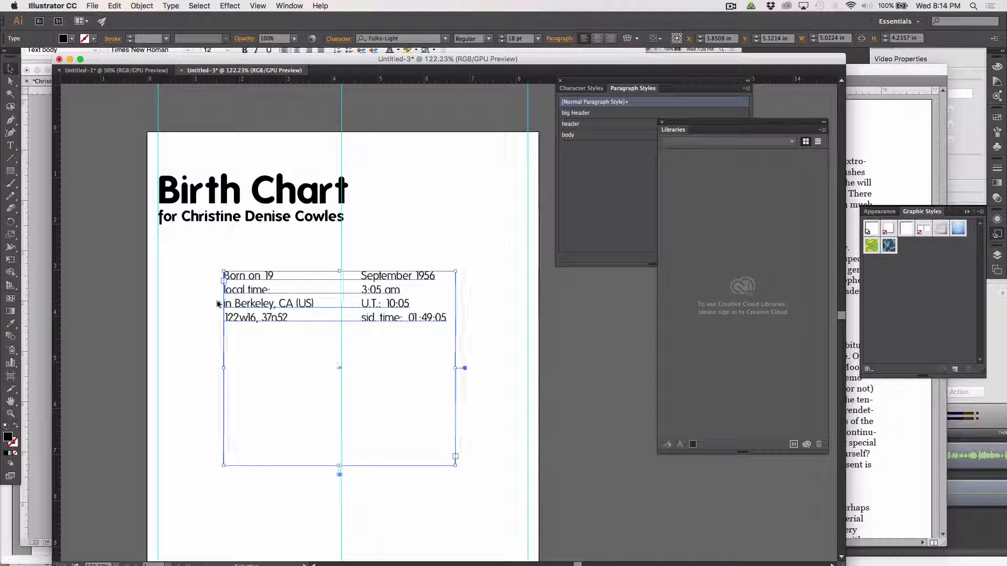
key(Right)
key(Right)
click(389, 220)
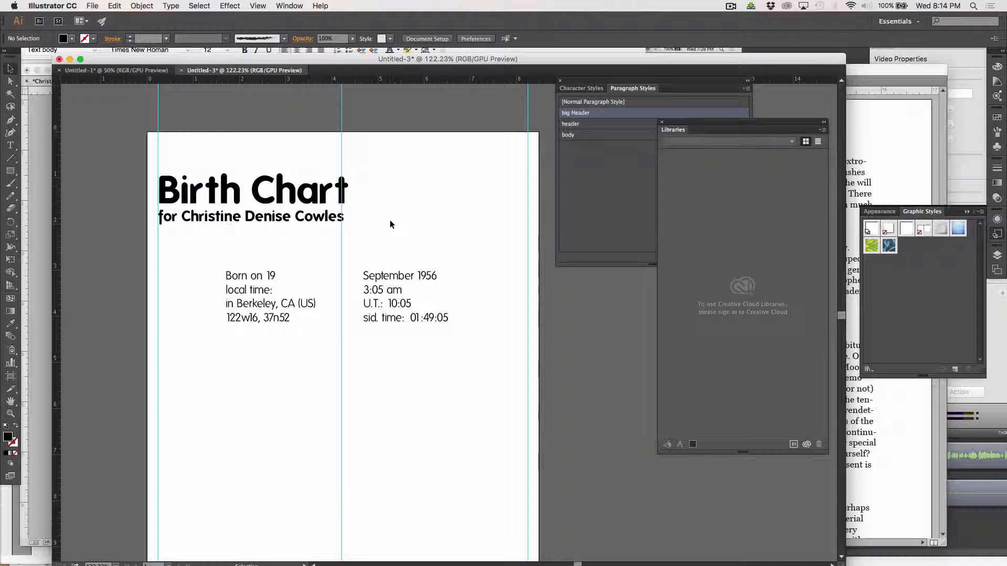
click(10, 482)
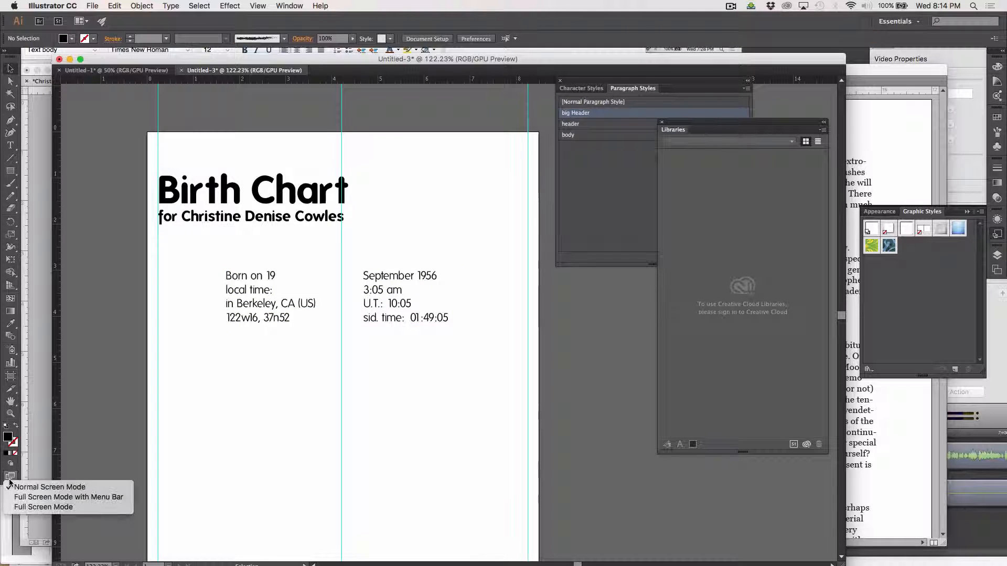
Hide the guides via View > Guides > Hide Guides.
click(131, 337)
click(258, 6)
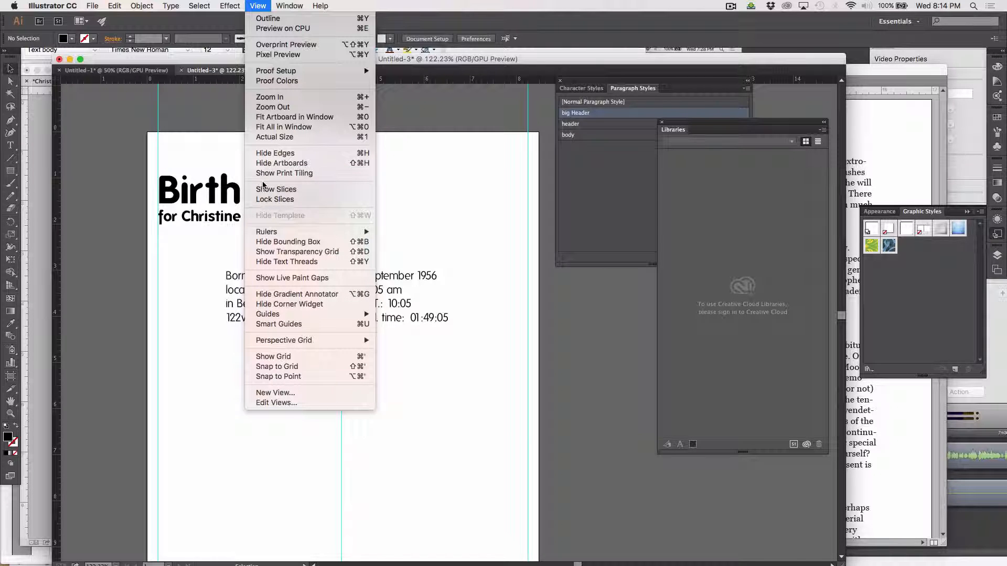
mouse_move(265, 315)
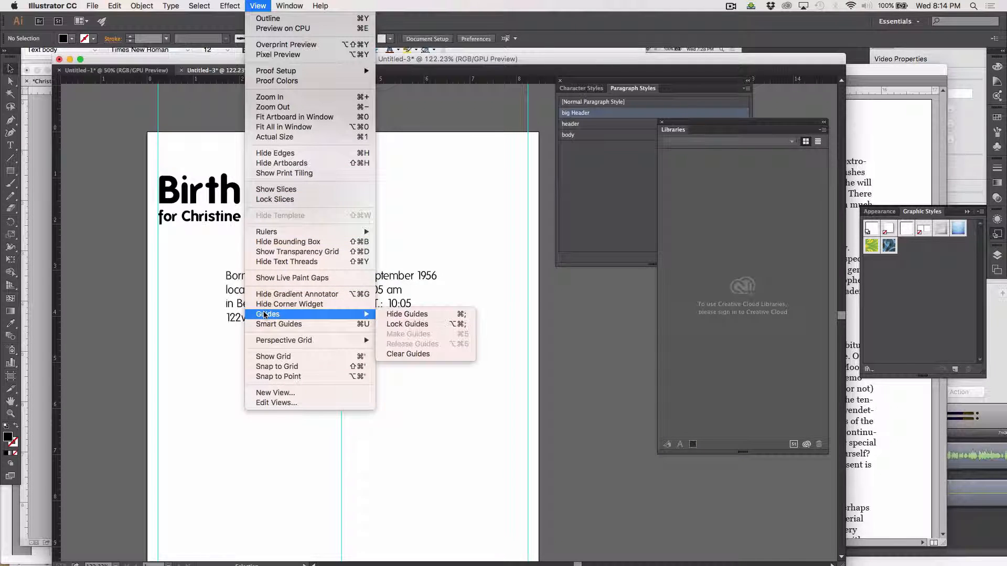
click(397, 316)
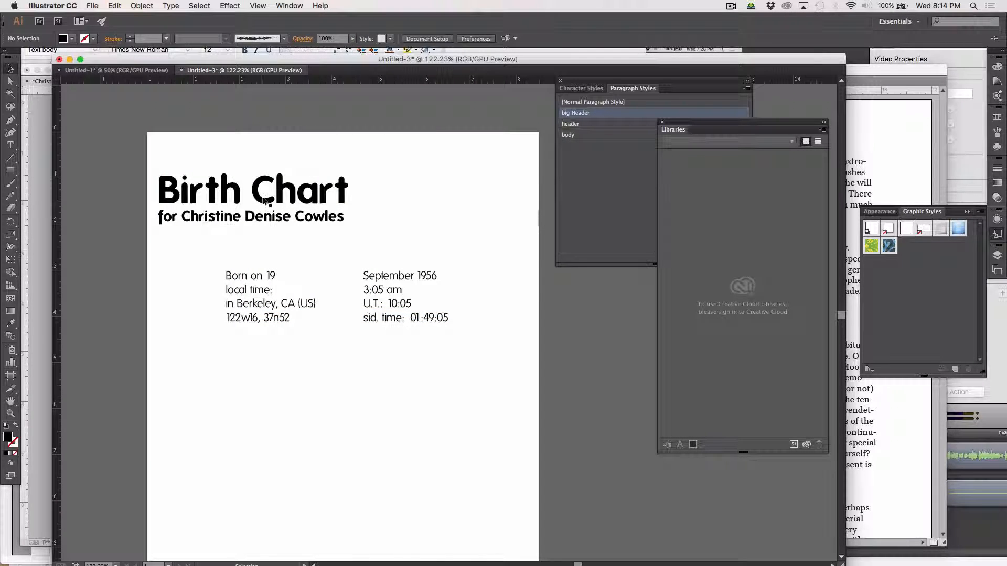
Shift the heading and subtitle slightly right and up, then review the page.
drag(264, 201, 282, 194)
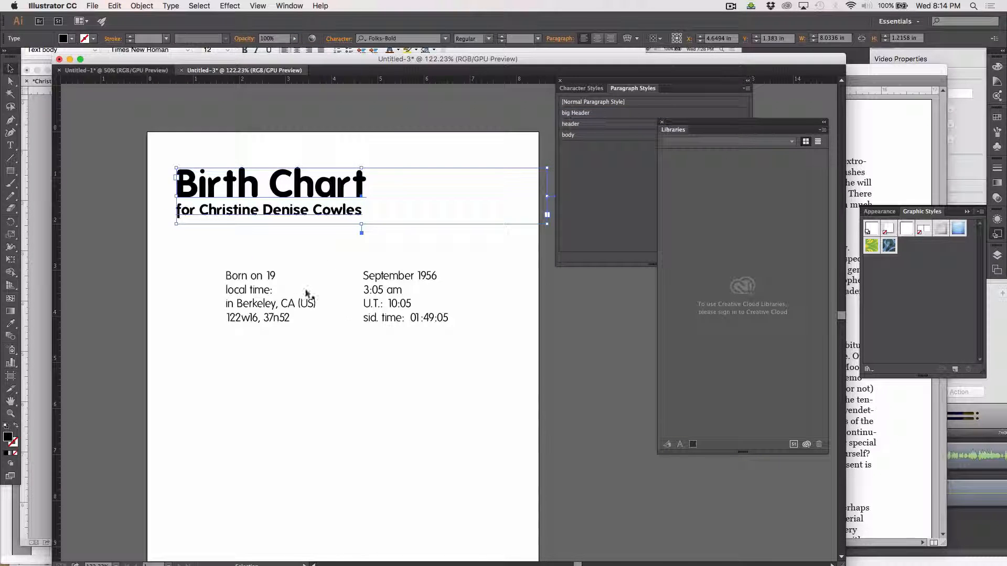
click(386, 453)
scroll(387, 409, down, 3)
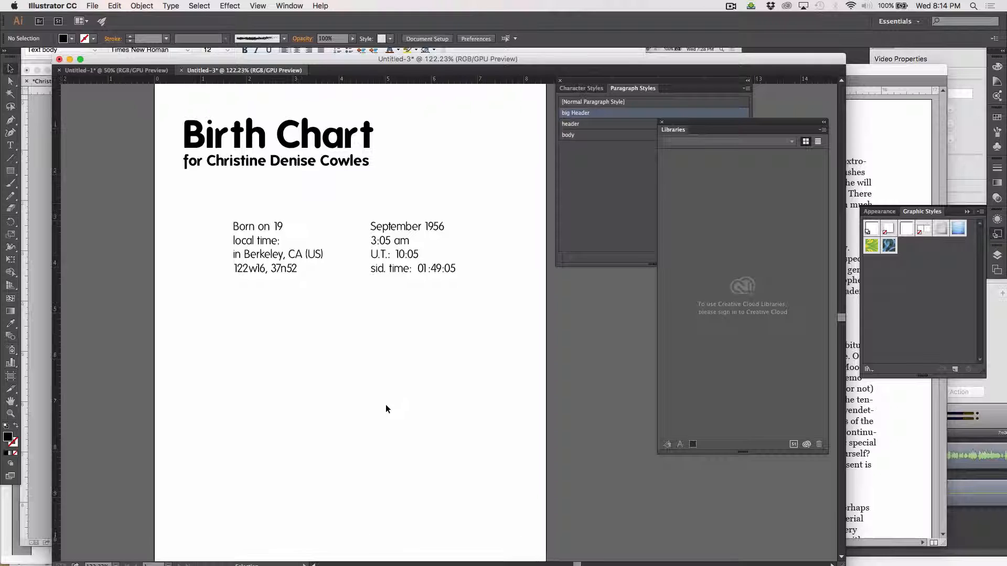
scroll(386, 408, down, 2)
scroll(385, 409, right, 3)
scroll(385, 409, up, 3)
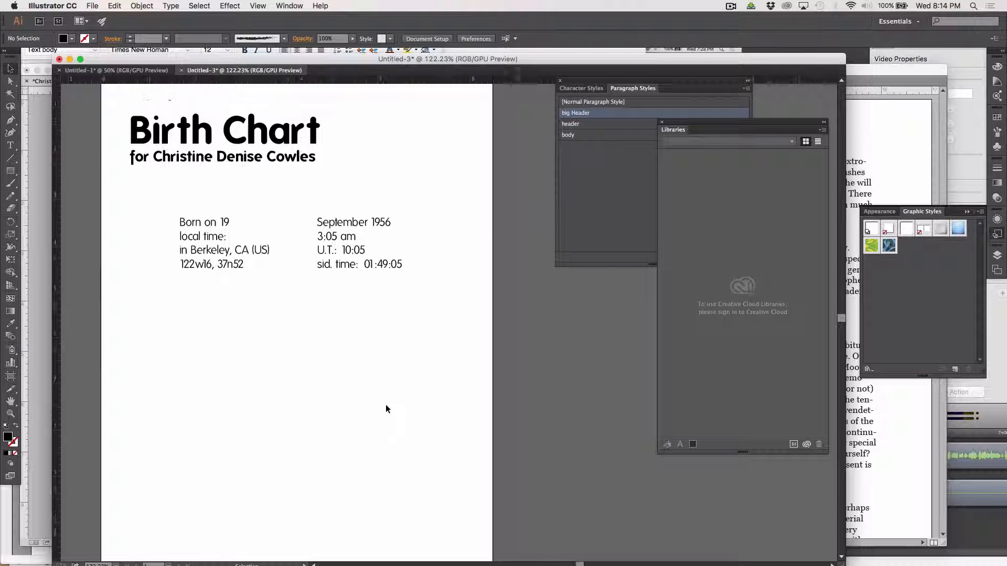
scroll(386, 409, down, 1)
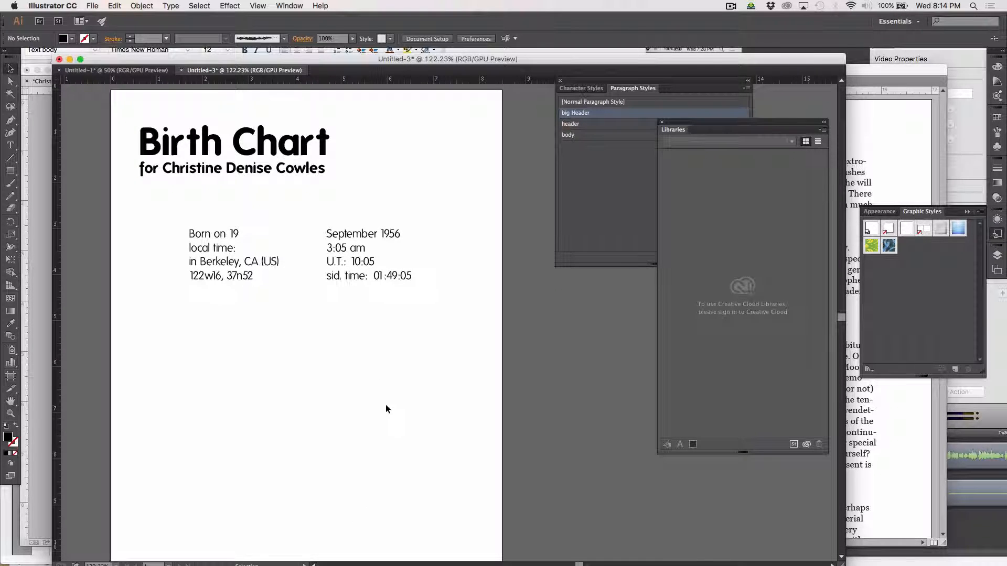
scroll(385, 408, down, 1)
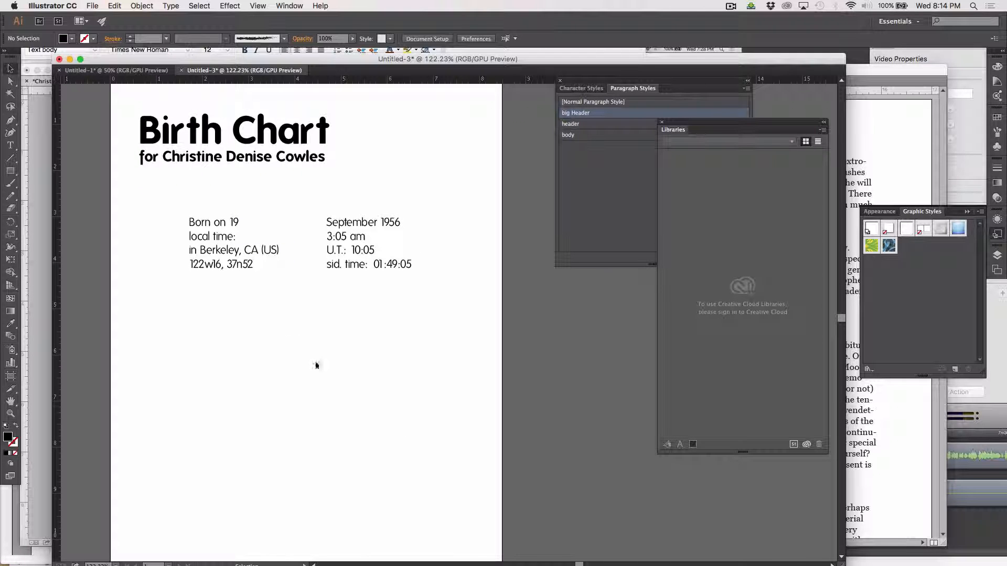
scroll(265, 295, up, 2)
scroll(266, 296, right, 1)
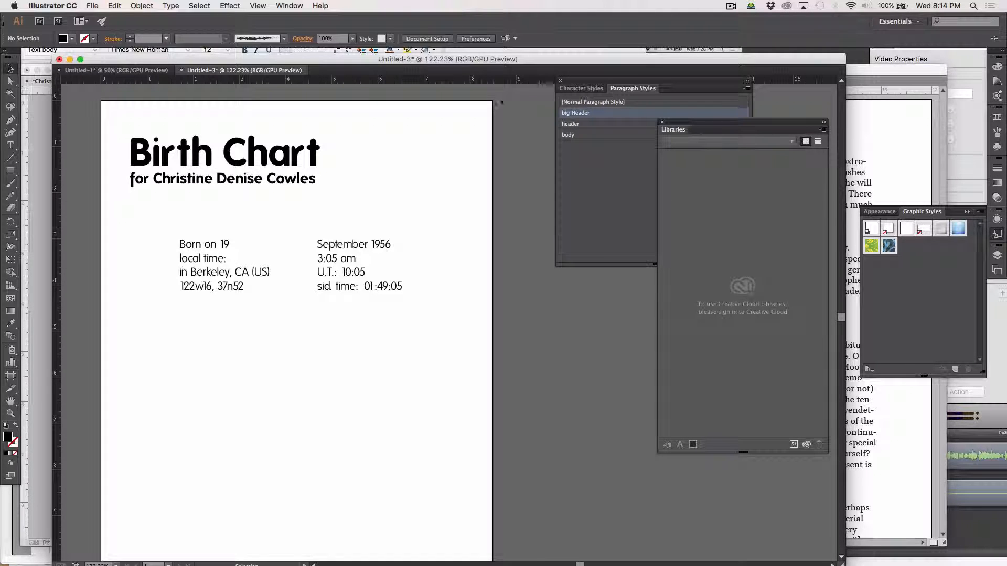
Save the document to the Desktop as chart_cover.ai, keeping the default Illustrator save options.
click(93, 6)
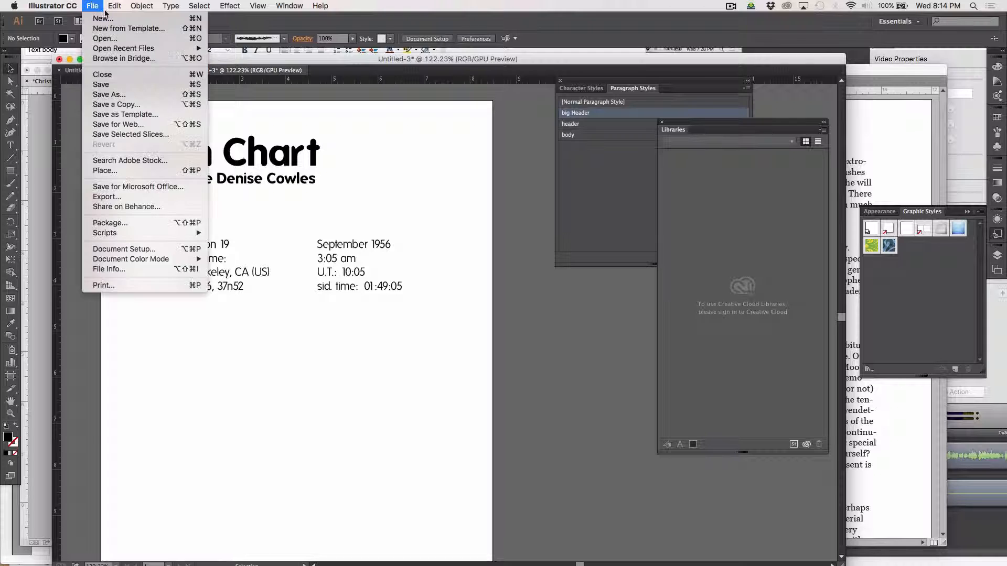
click(107, 94)
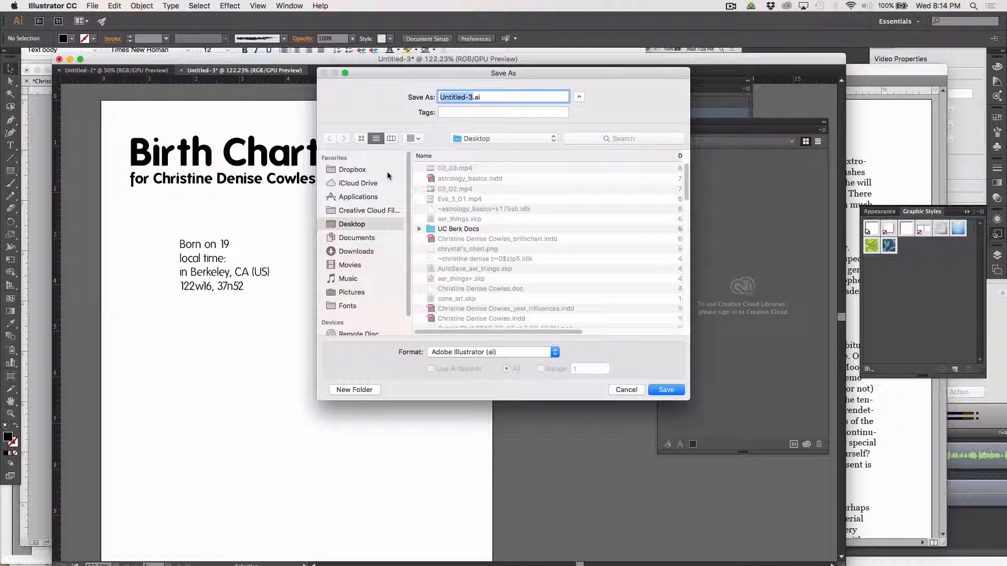
text(cha)
text(rt_cover)
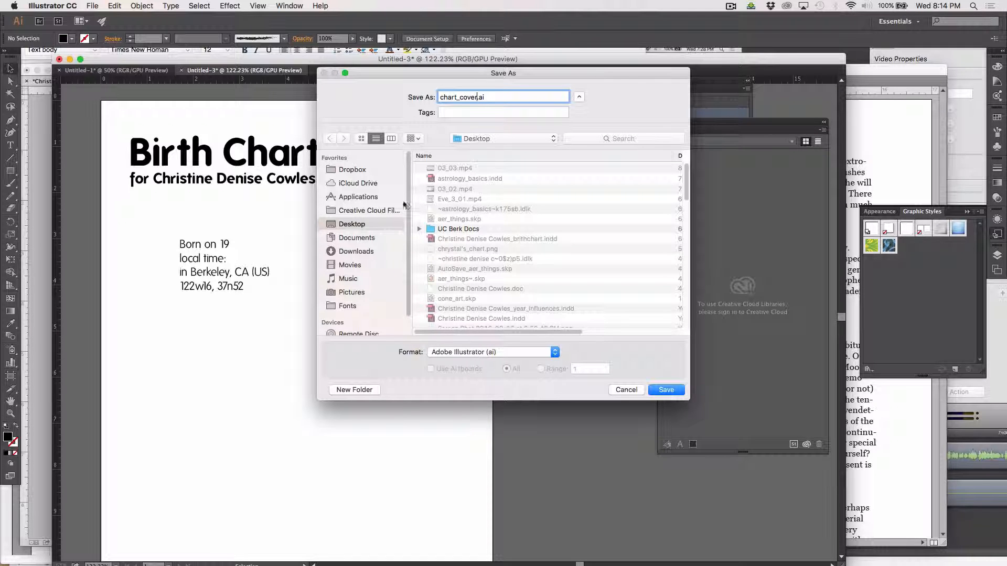
click(672, 390)
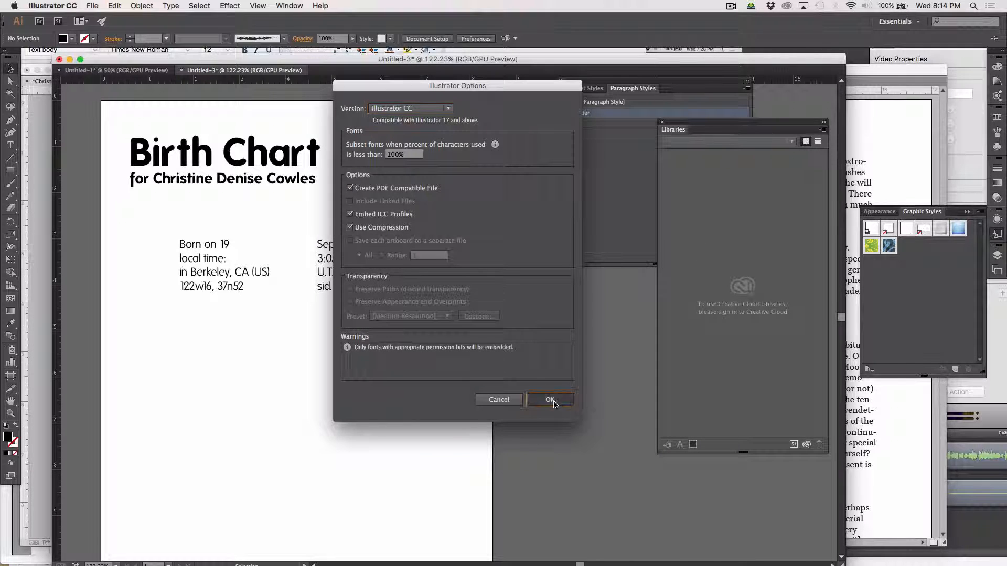
click(550, 400)
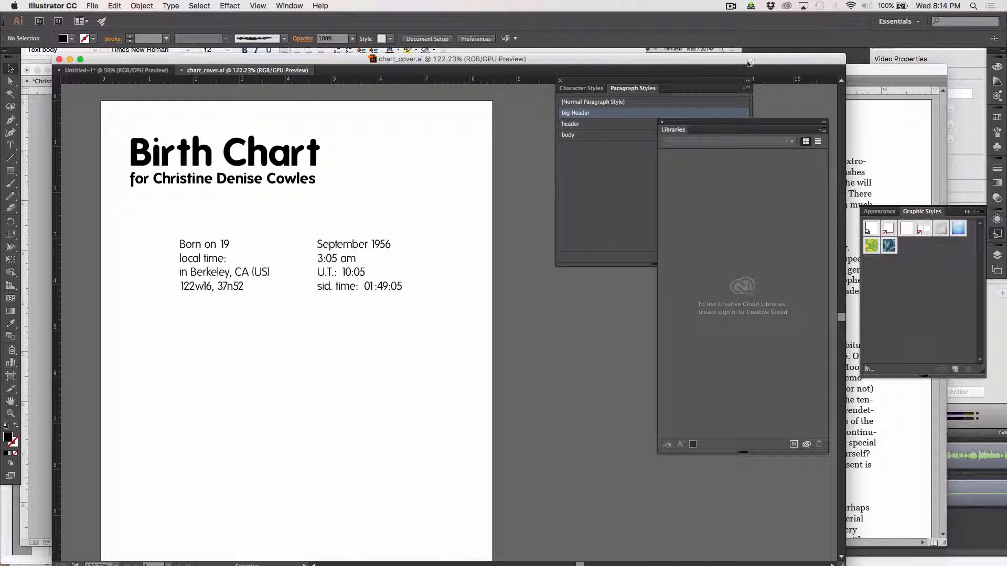
click(730, 7)
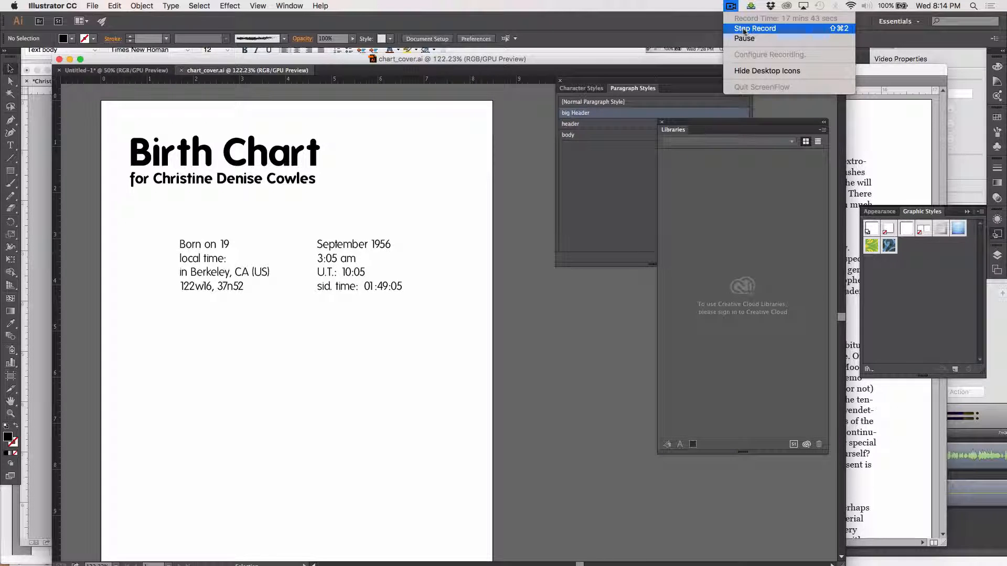